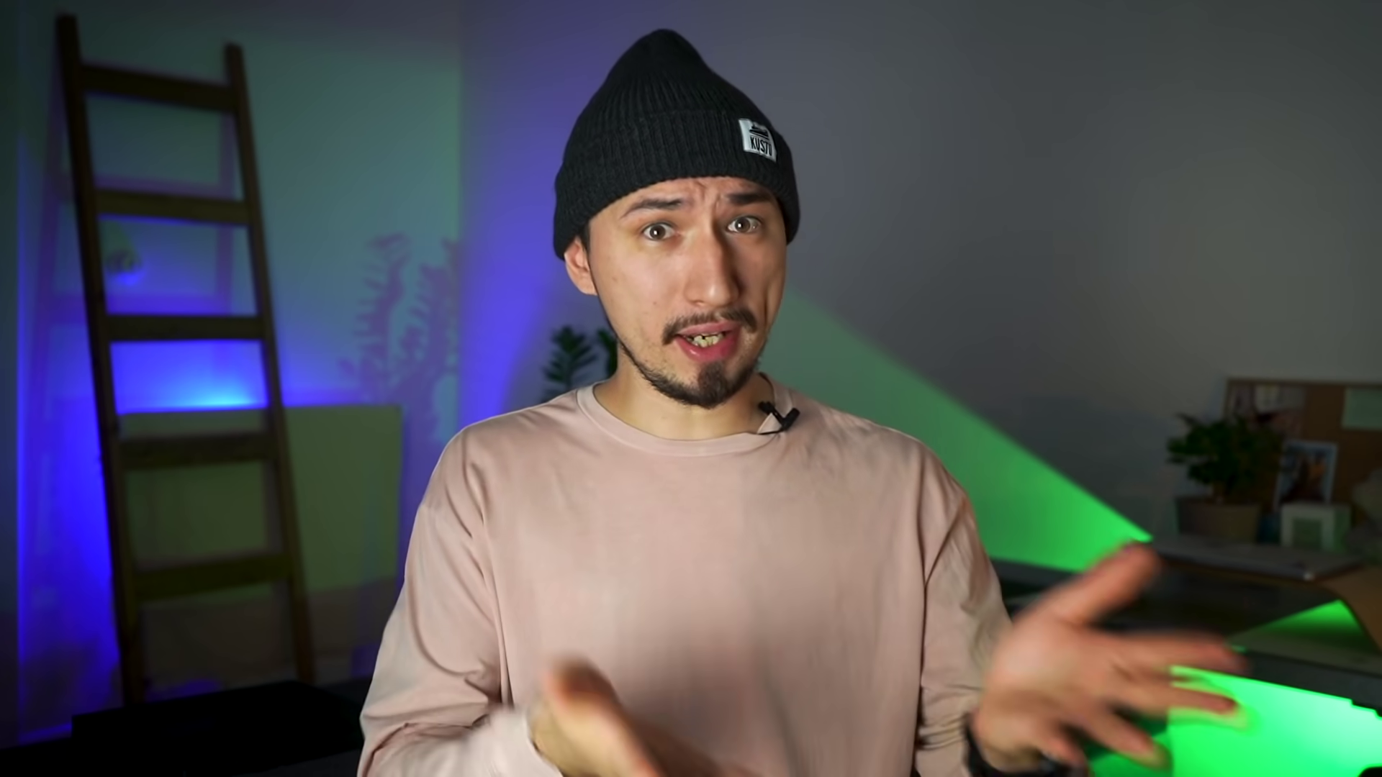
- Switch the project aspect ratio to 9:16 portrait and start a custom resolution
click(574, 187)
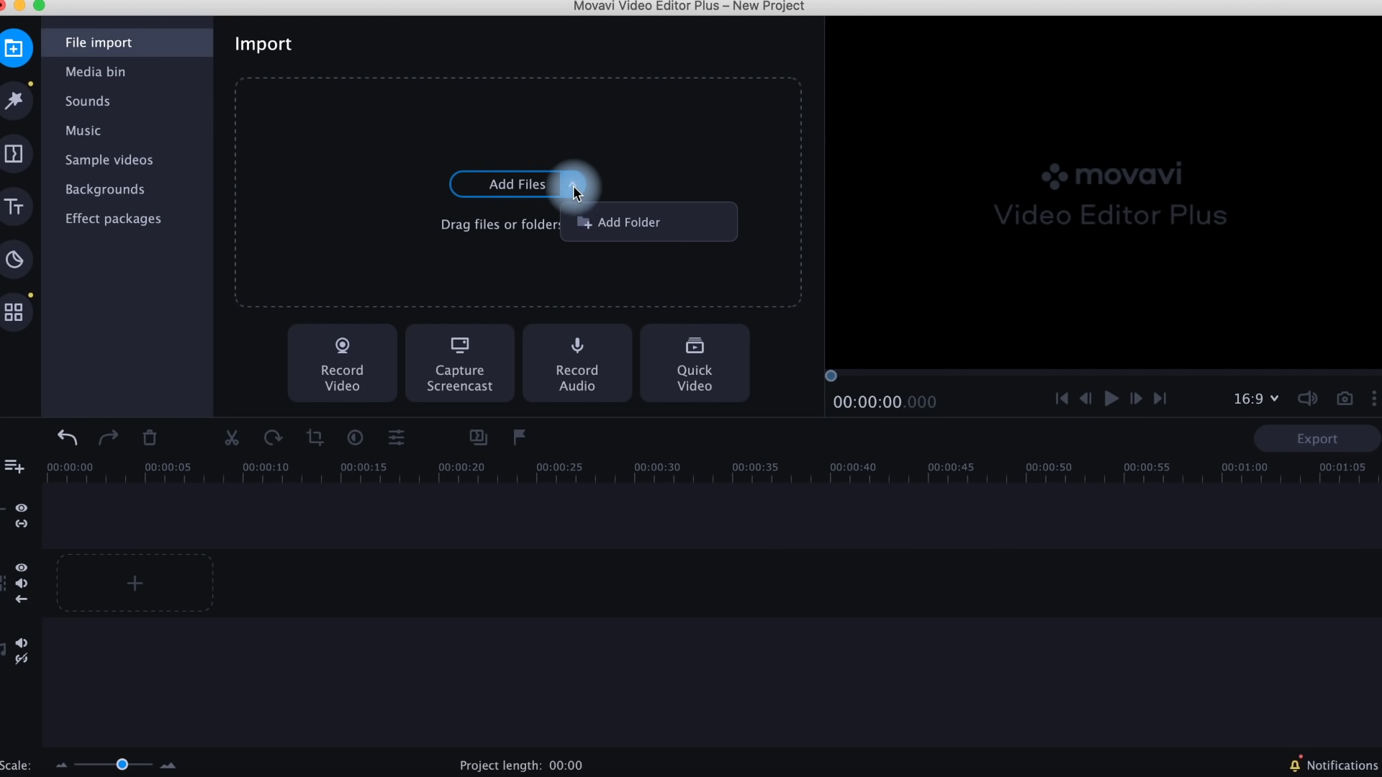
click(630, 273)
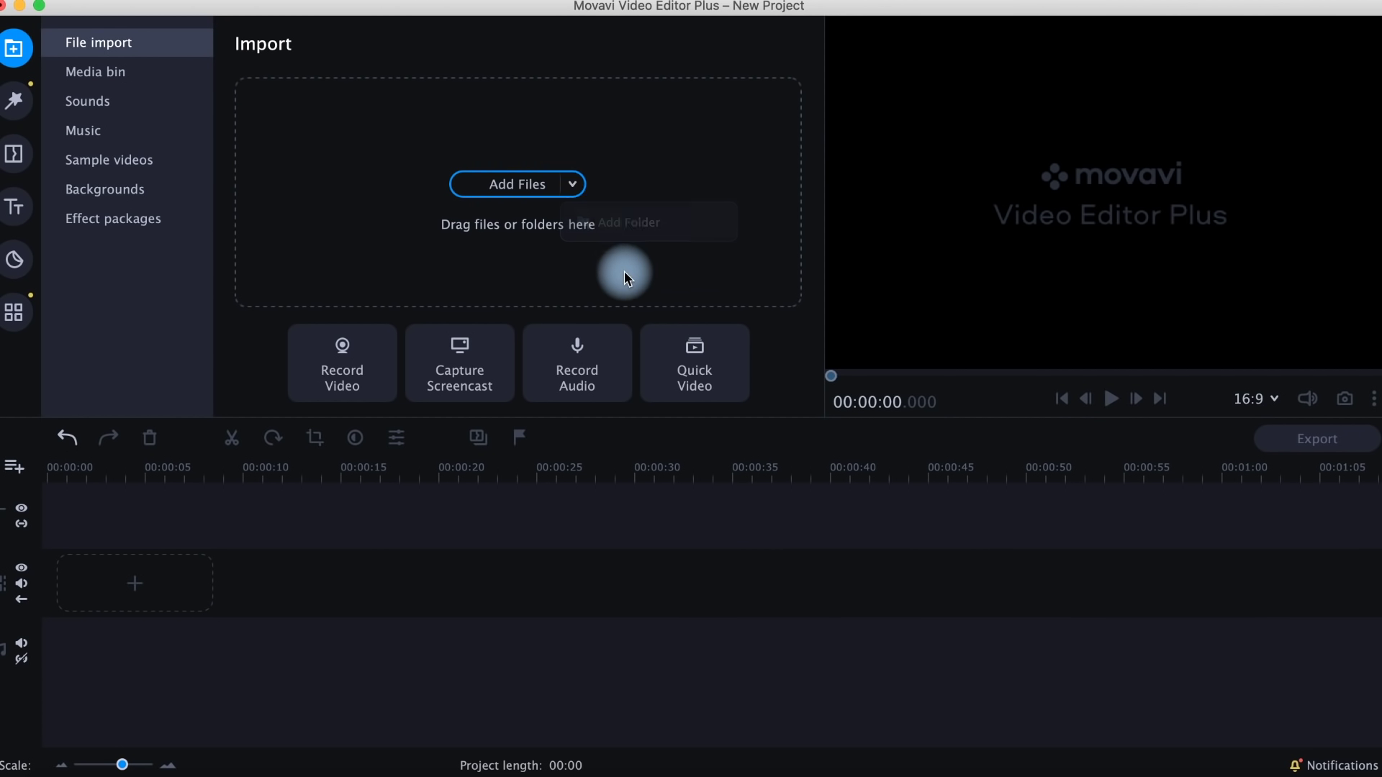
click(1275, 405)
click(1248, 500)
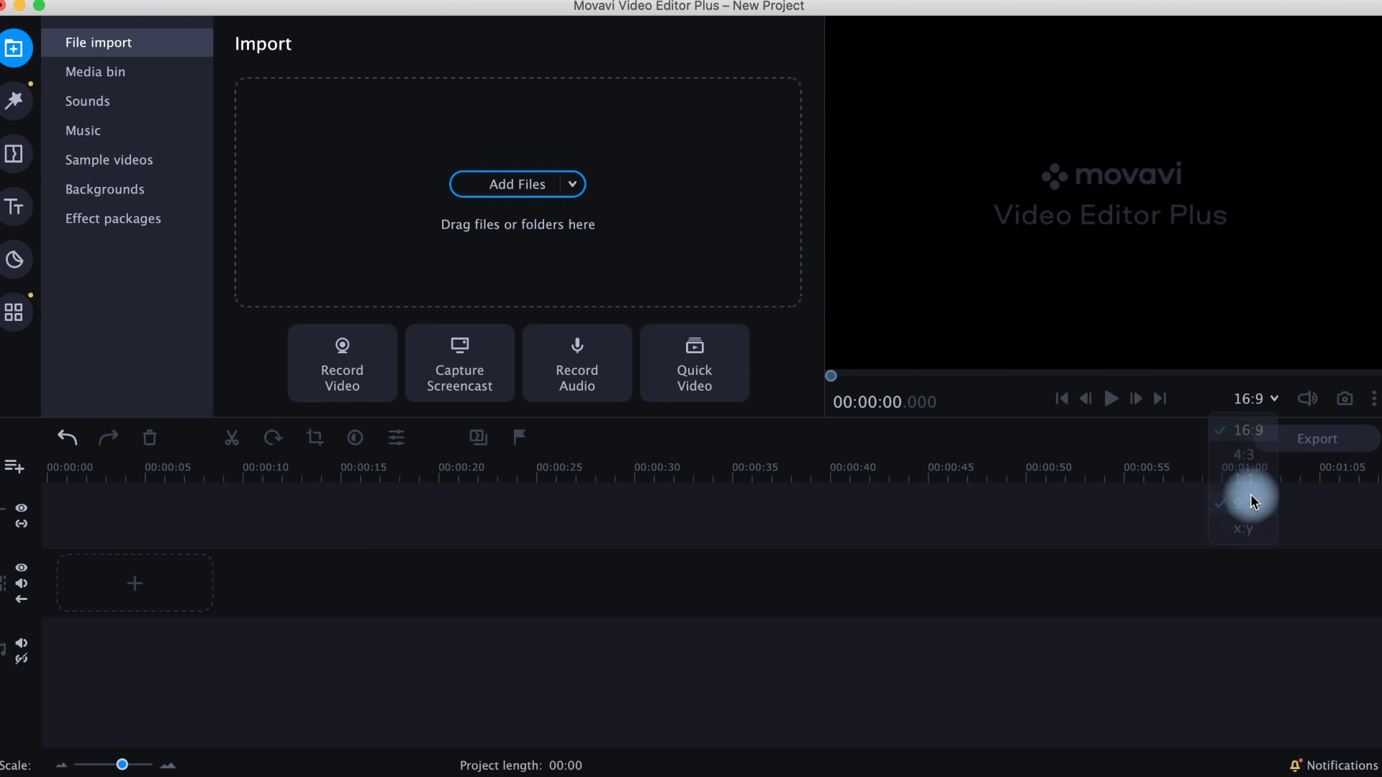
click(1256, 399)
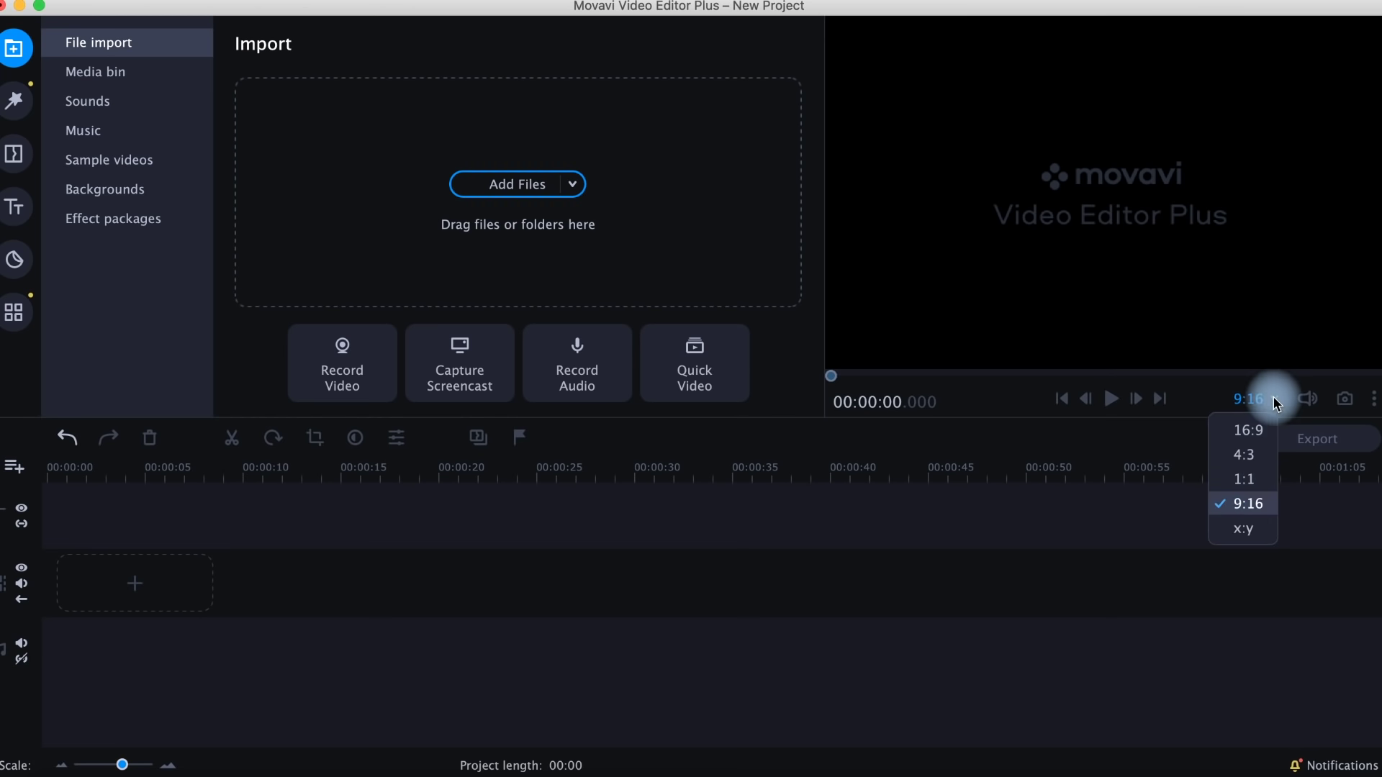
click(1260, 529)
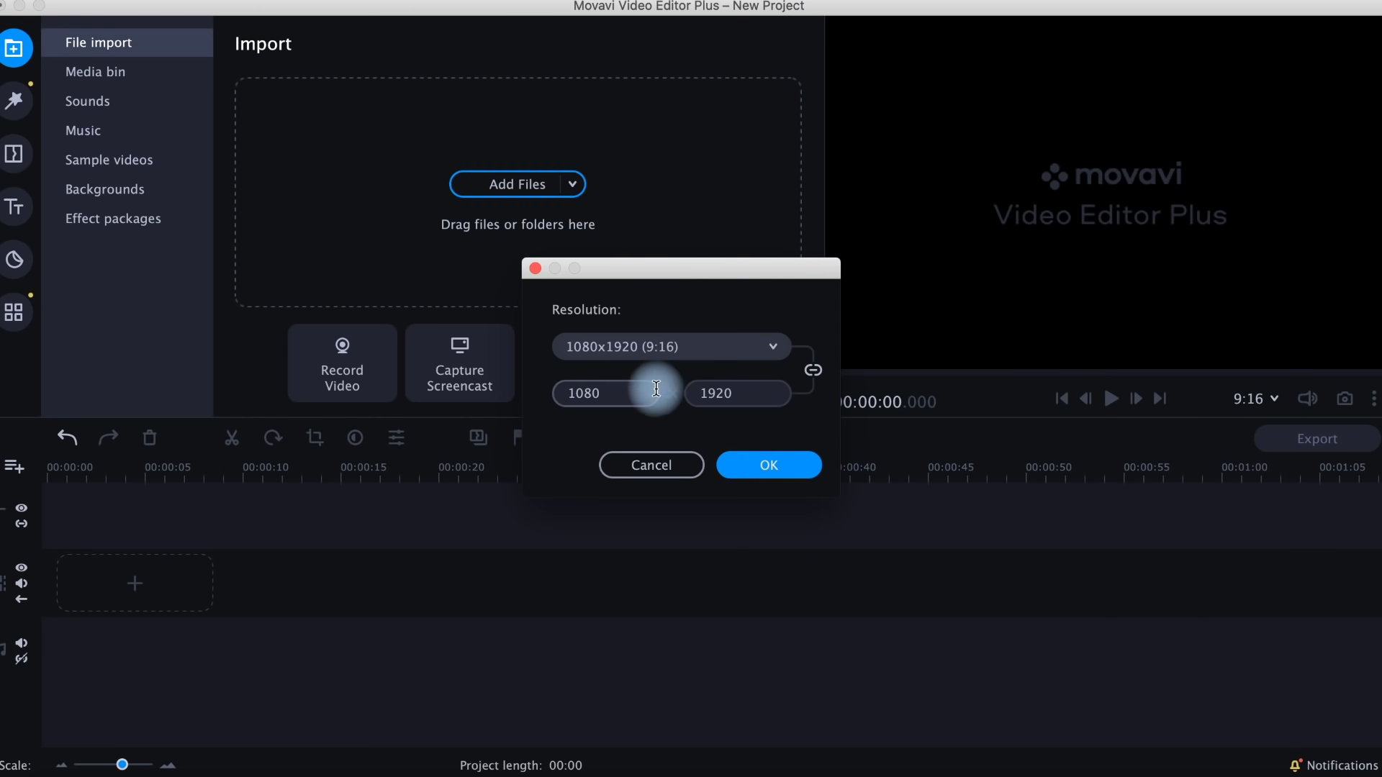
- Cancel the custom 1080x1920 resolution and return the project to 16:9
click(781, 344)
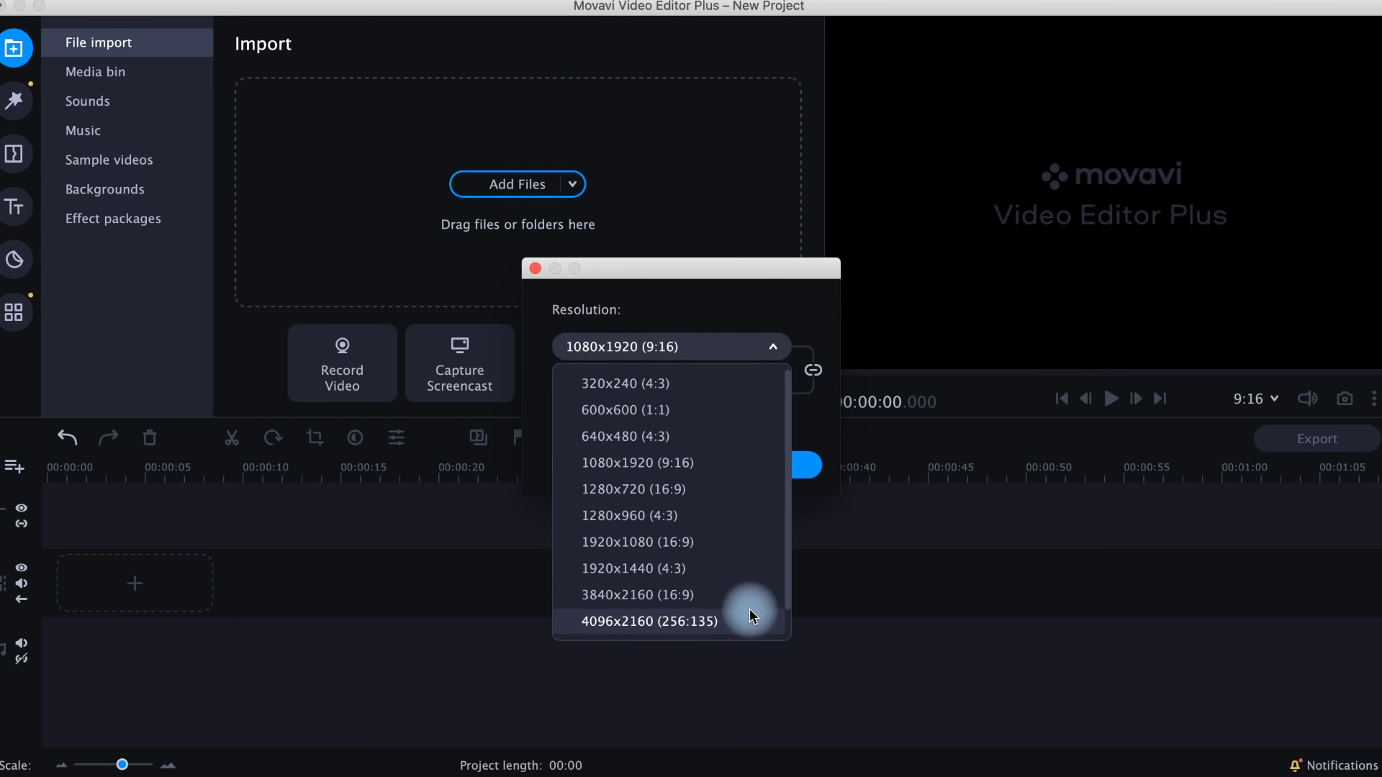
scroll(749, 608, down, 1)
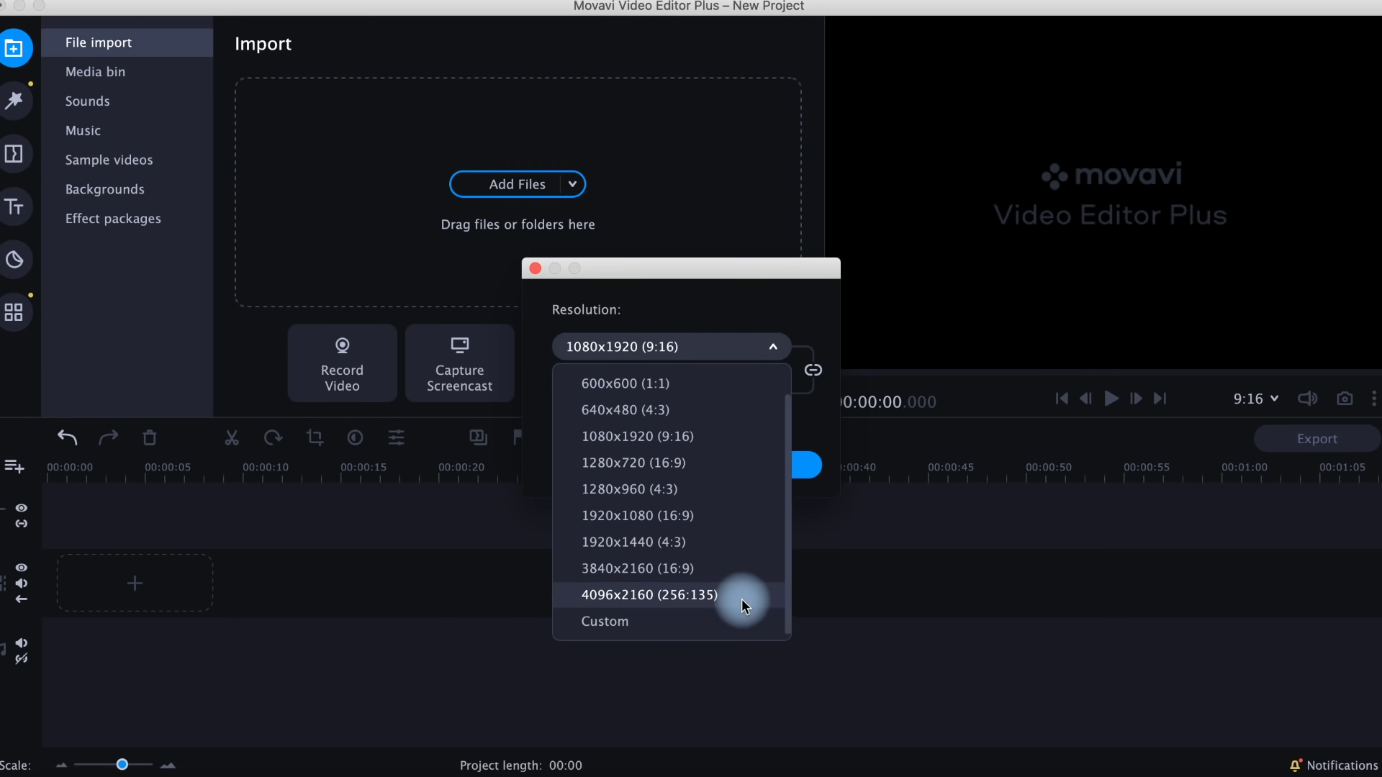
click(815, 425)
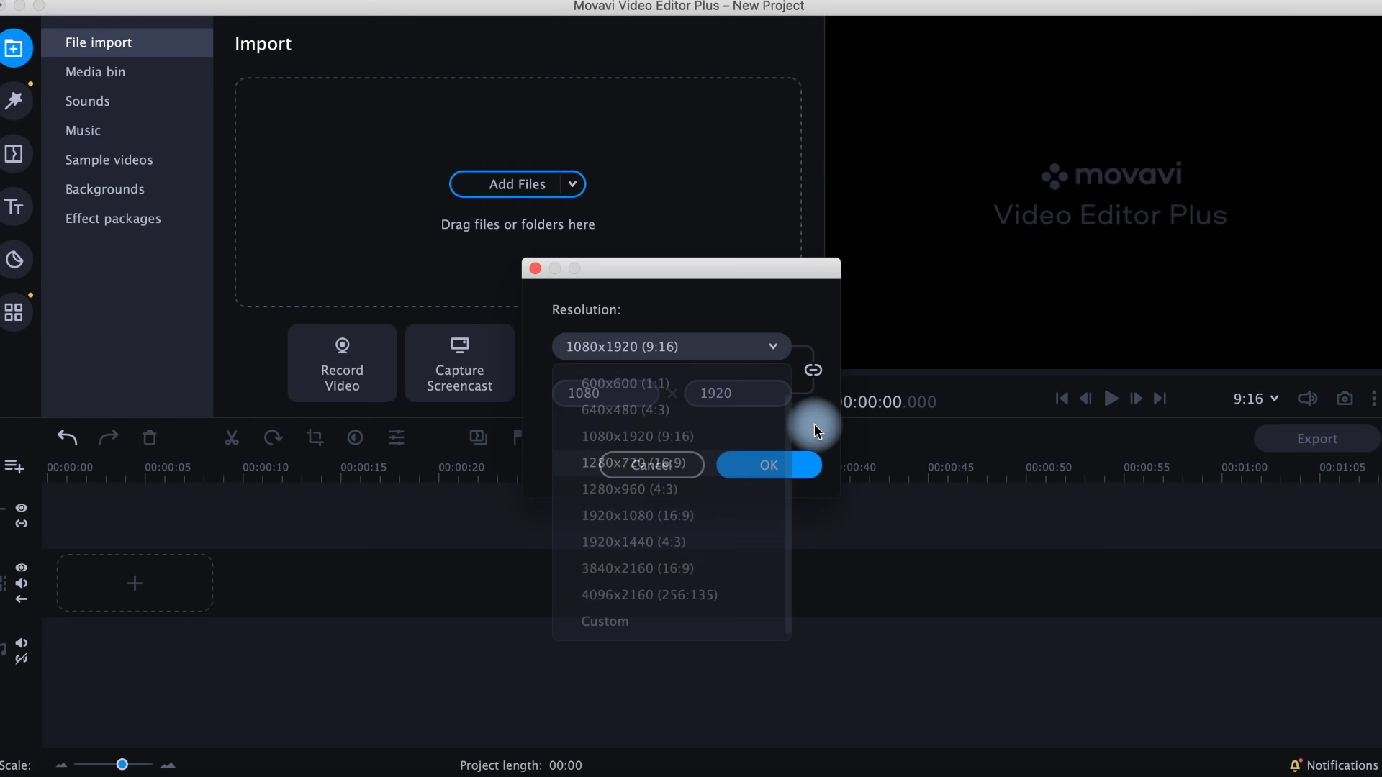
click(681, 468)
click(1273, 401)
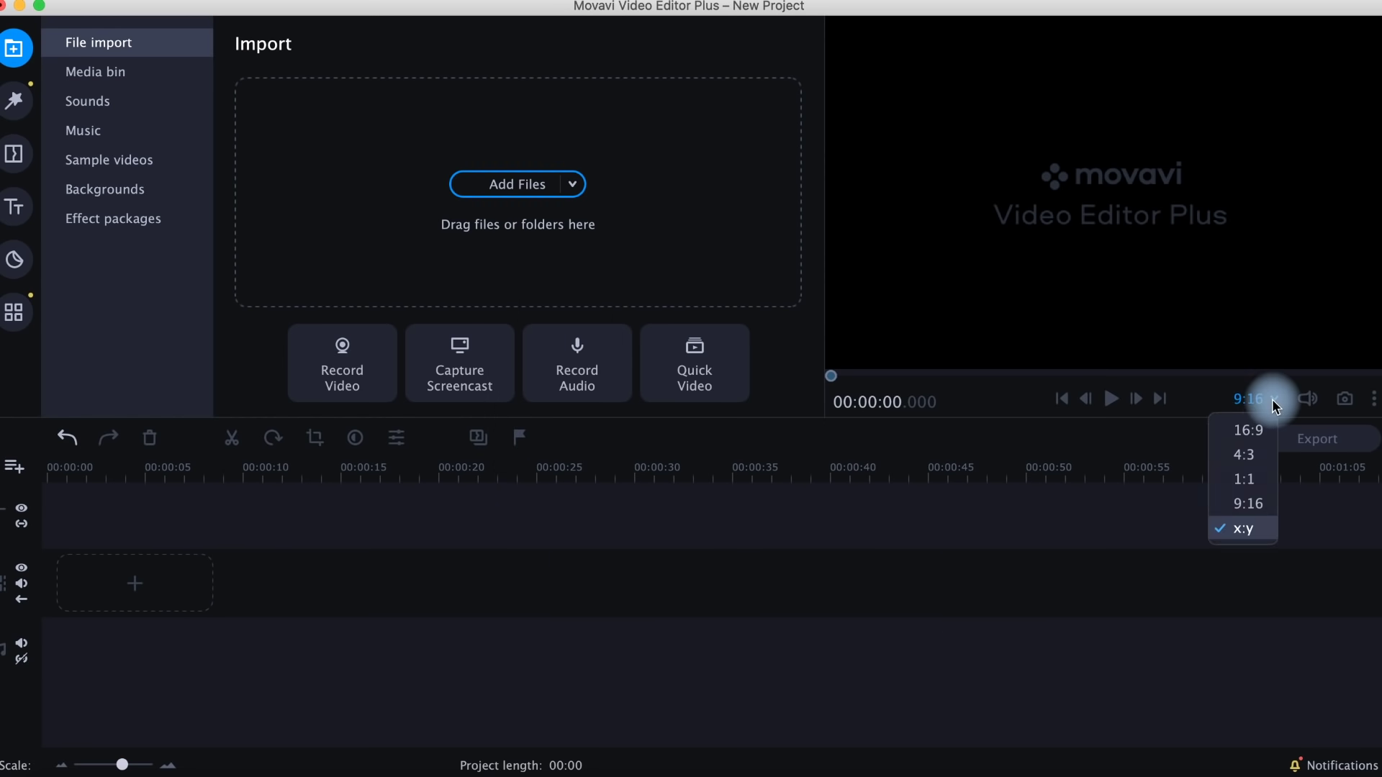
click(1268, 423)
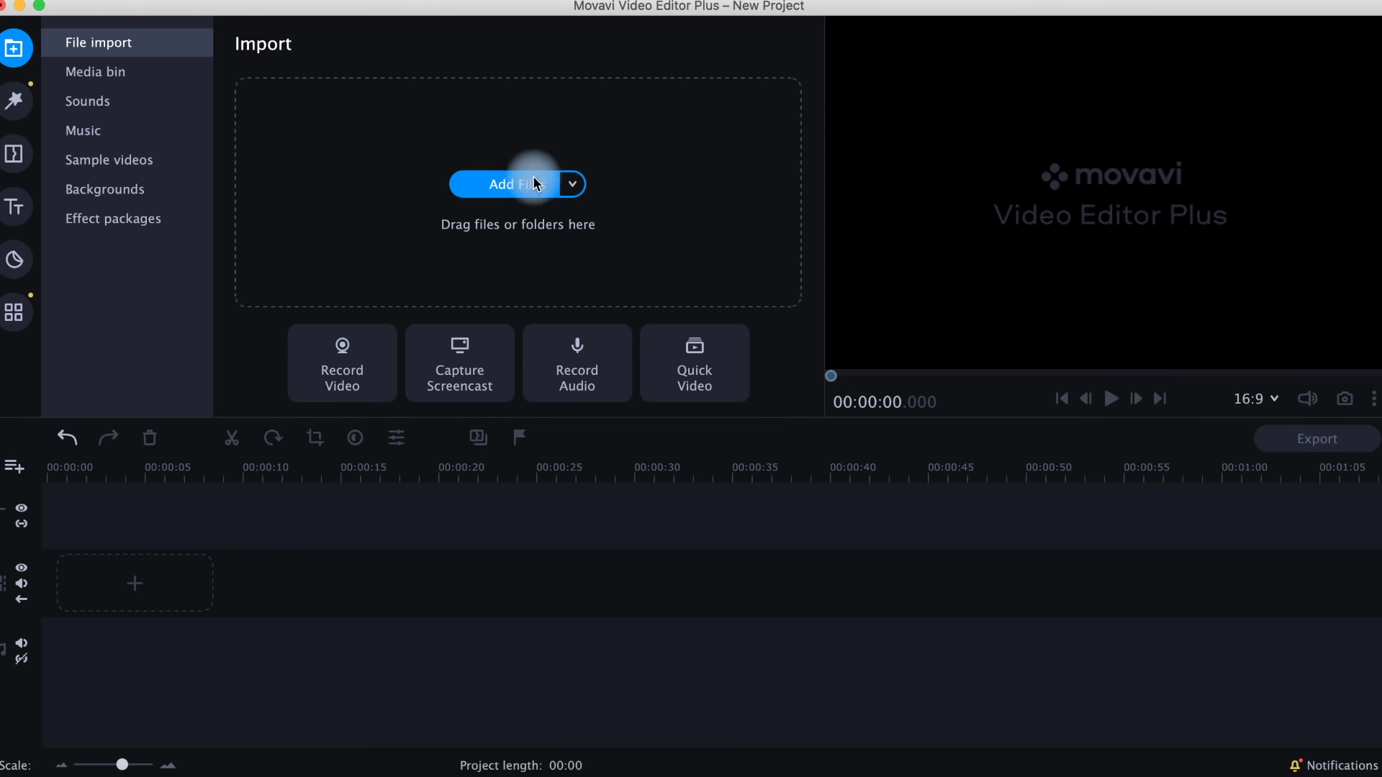
- Import the MP4 clips from the CLIP folder, such as C0285 and C0269–C0273, into the Media Bin
click(573, 185)
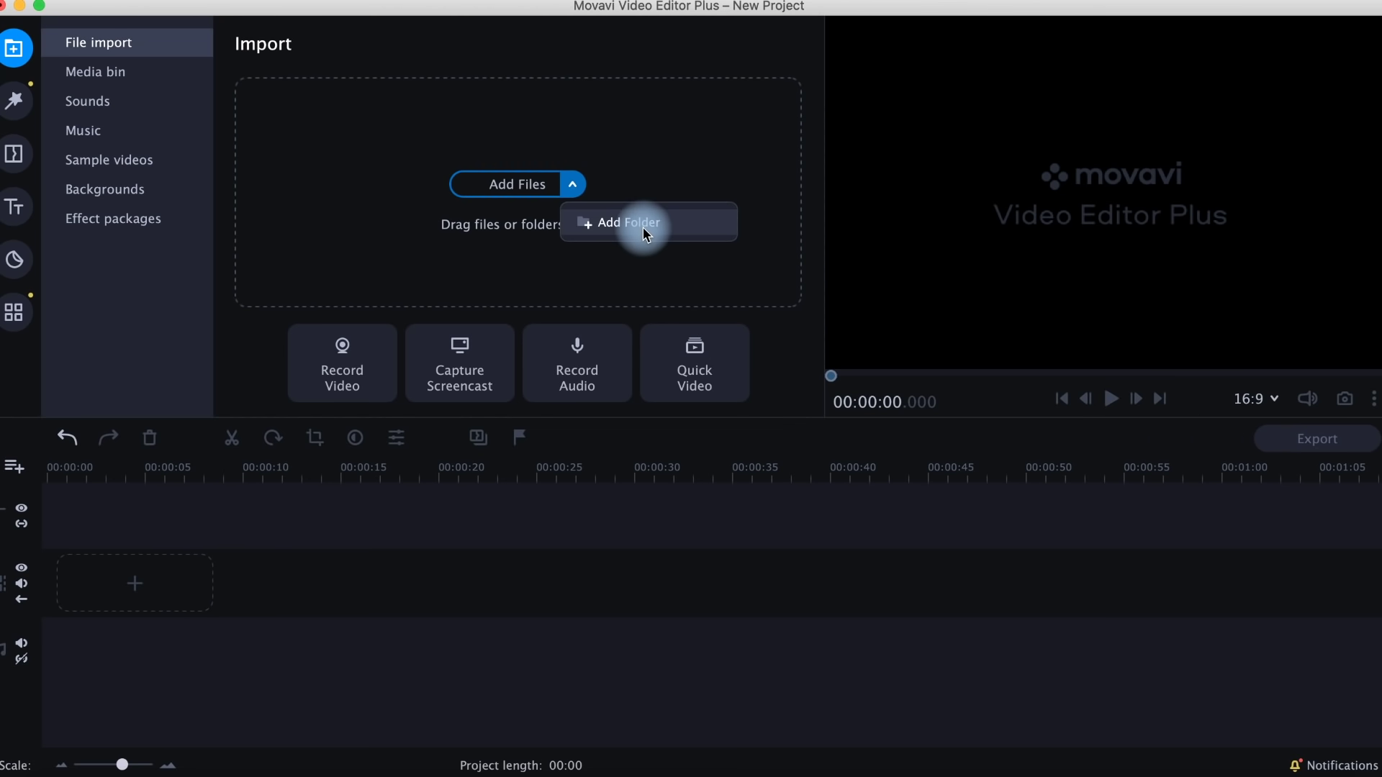
click(525, 185)
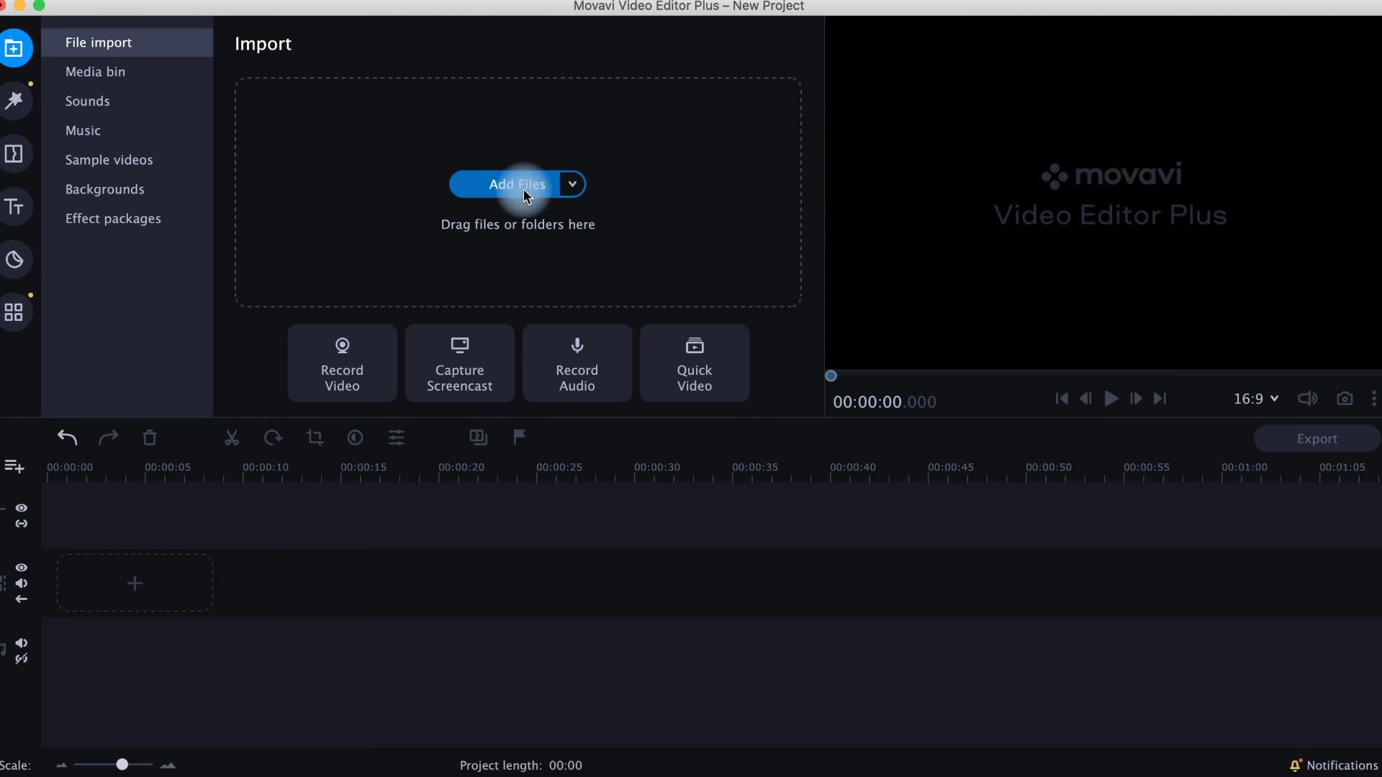
click(526, 189)
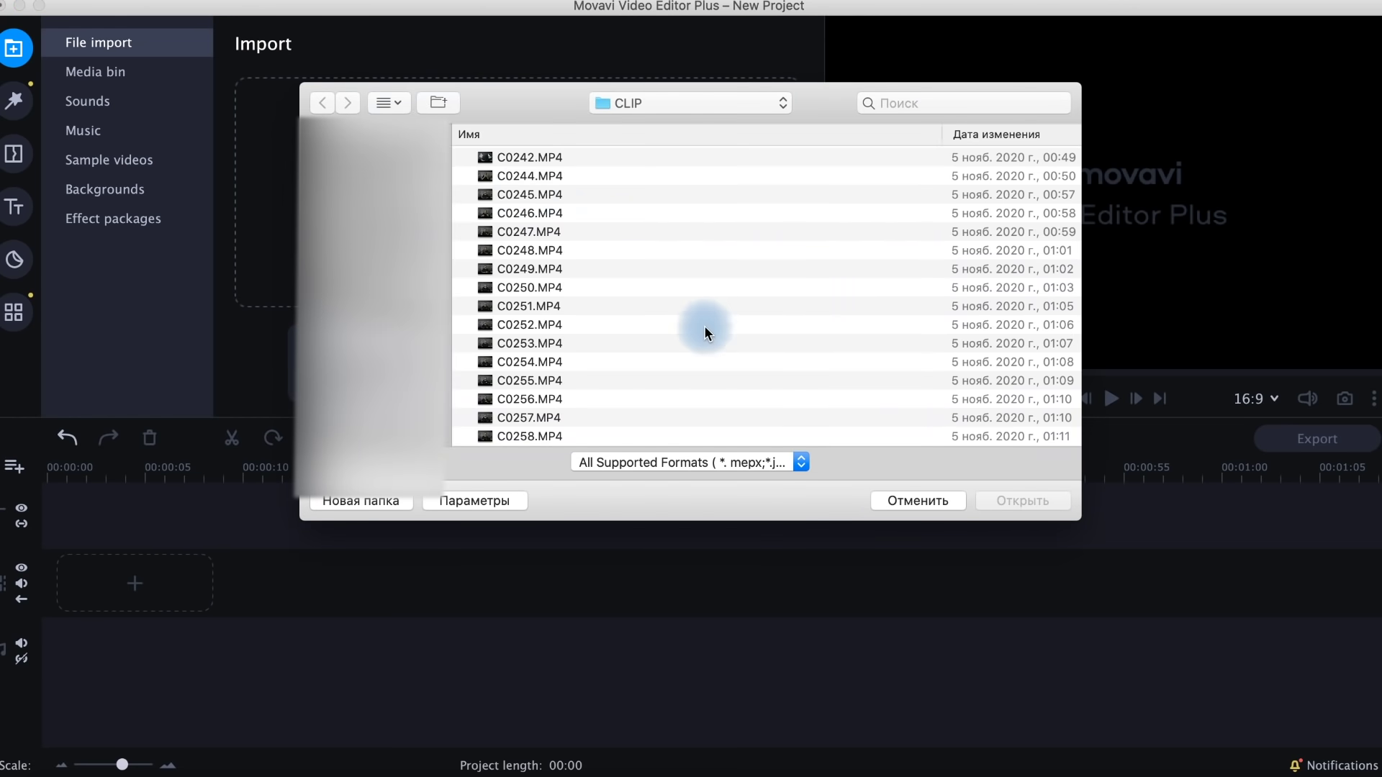
scroll(704, 332, down, 3)
scroll(671, 376, up, 3)
scroll(671, 376, down, 10)
scroll(671, 375, down, 3)
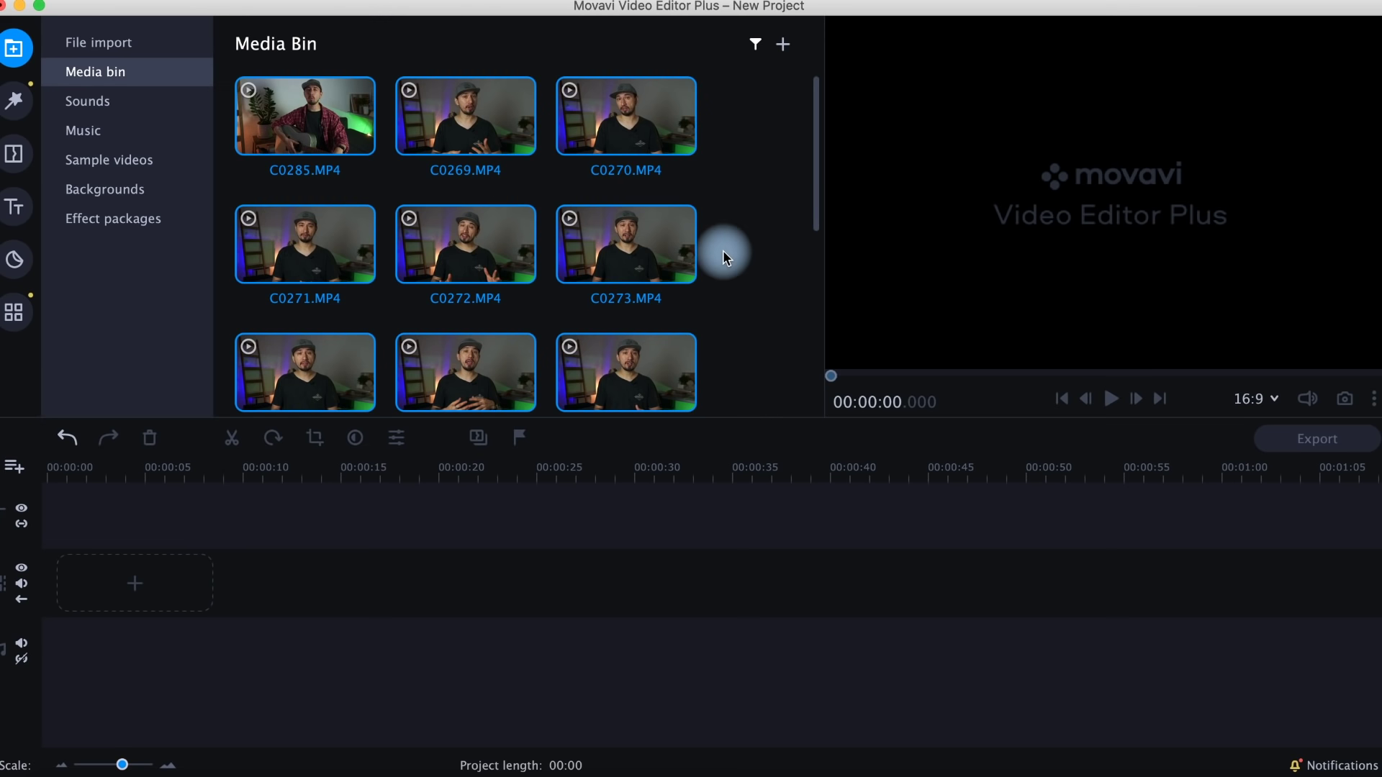
- Preview C0281.MP4 and add C0281 and C0282 to the timeline, making a 00:37 project
click(131, 46)
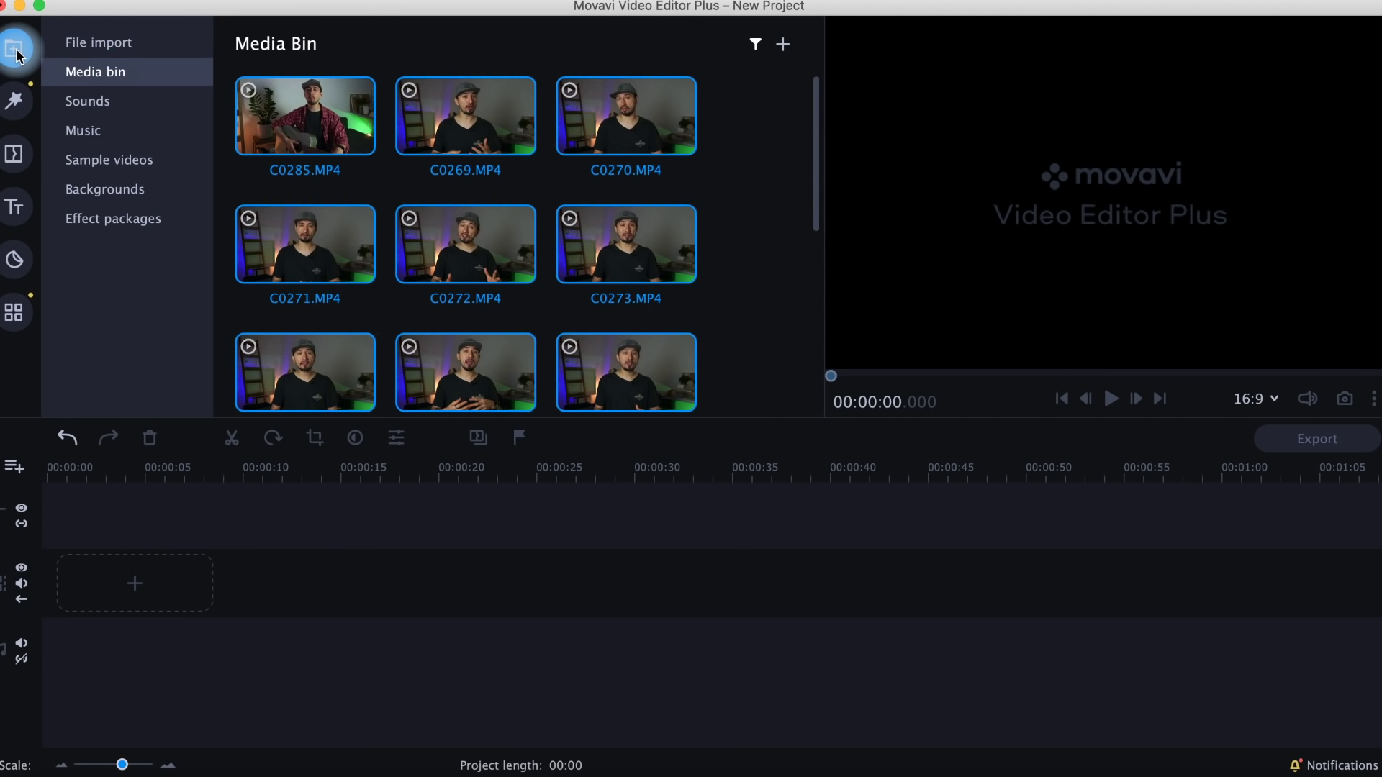
click(14, 101)
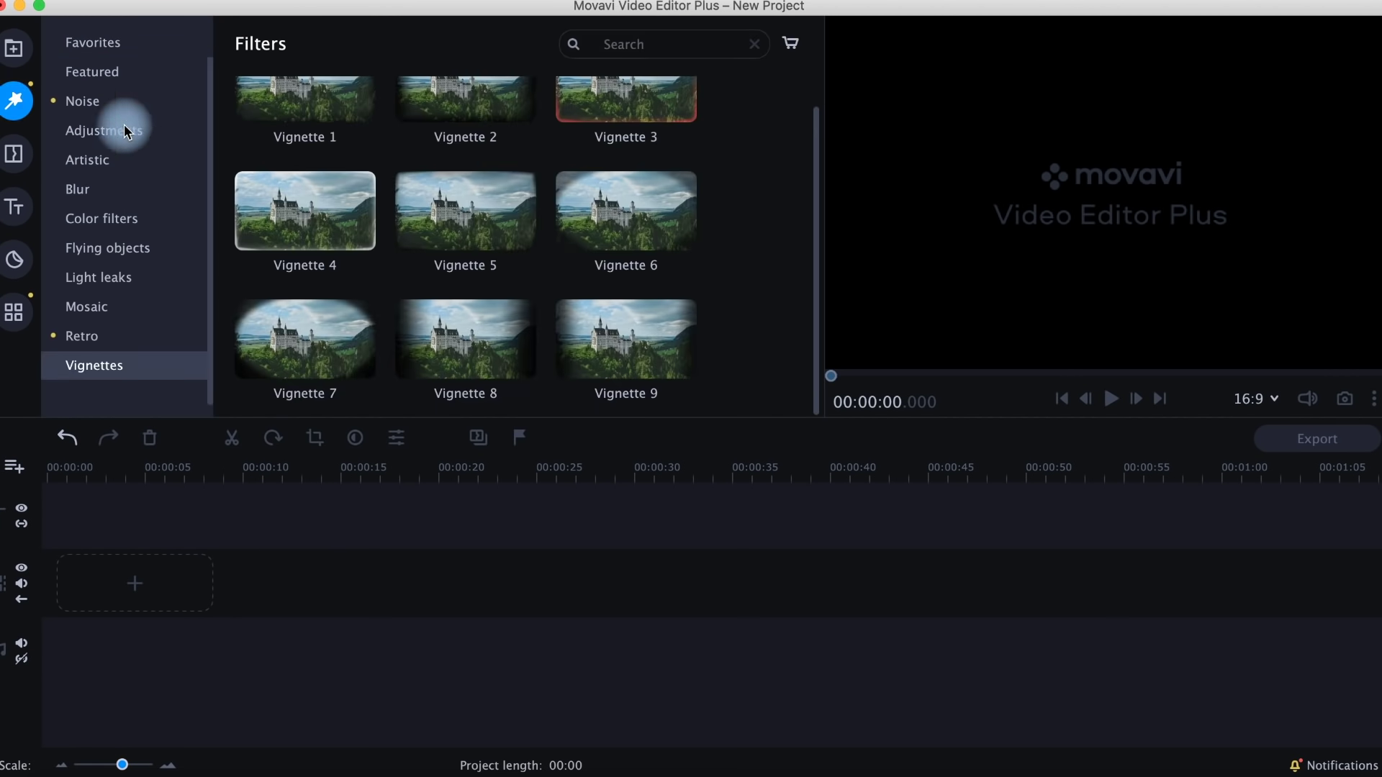
click(14, 48)
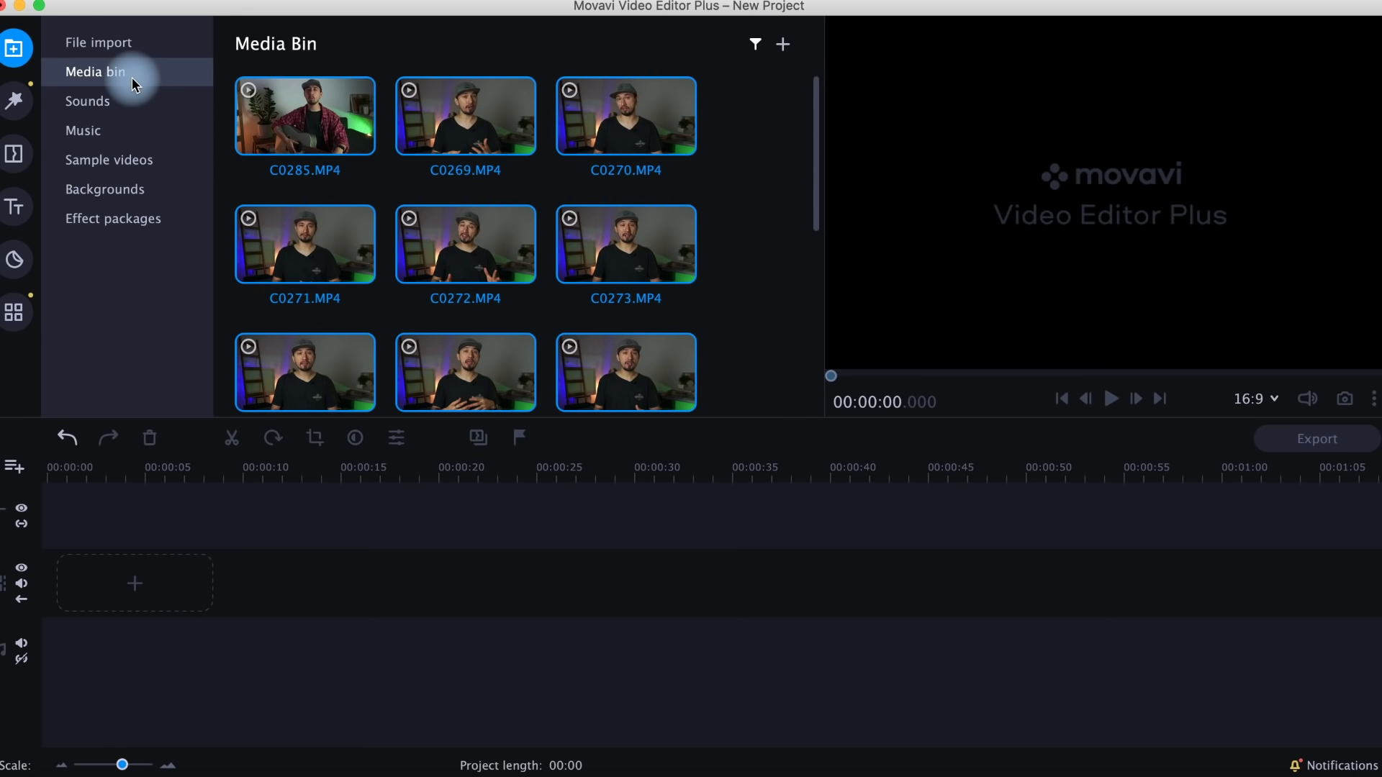
scroll(456, 248, down, 5)
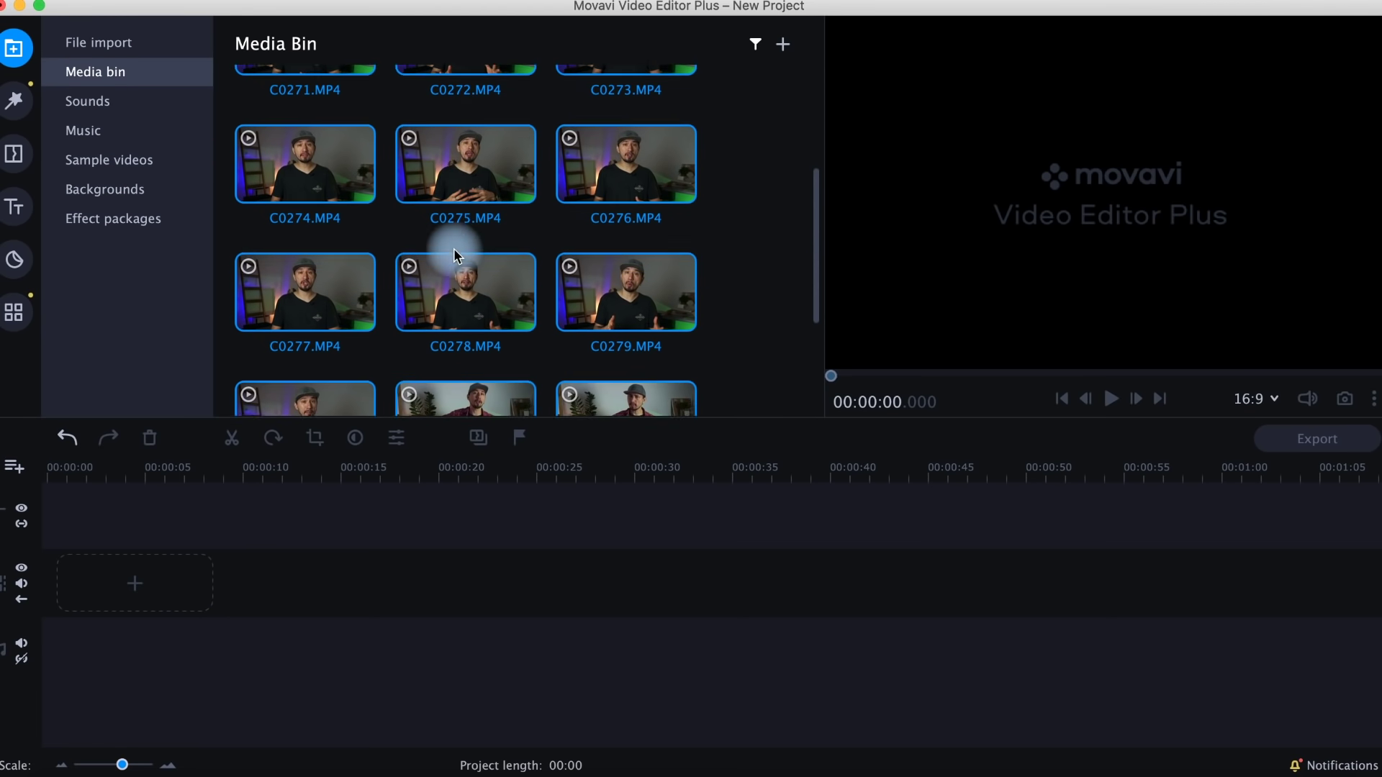
scroll(456, 255, down, 2)
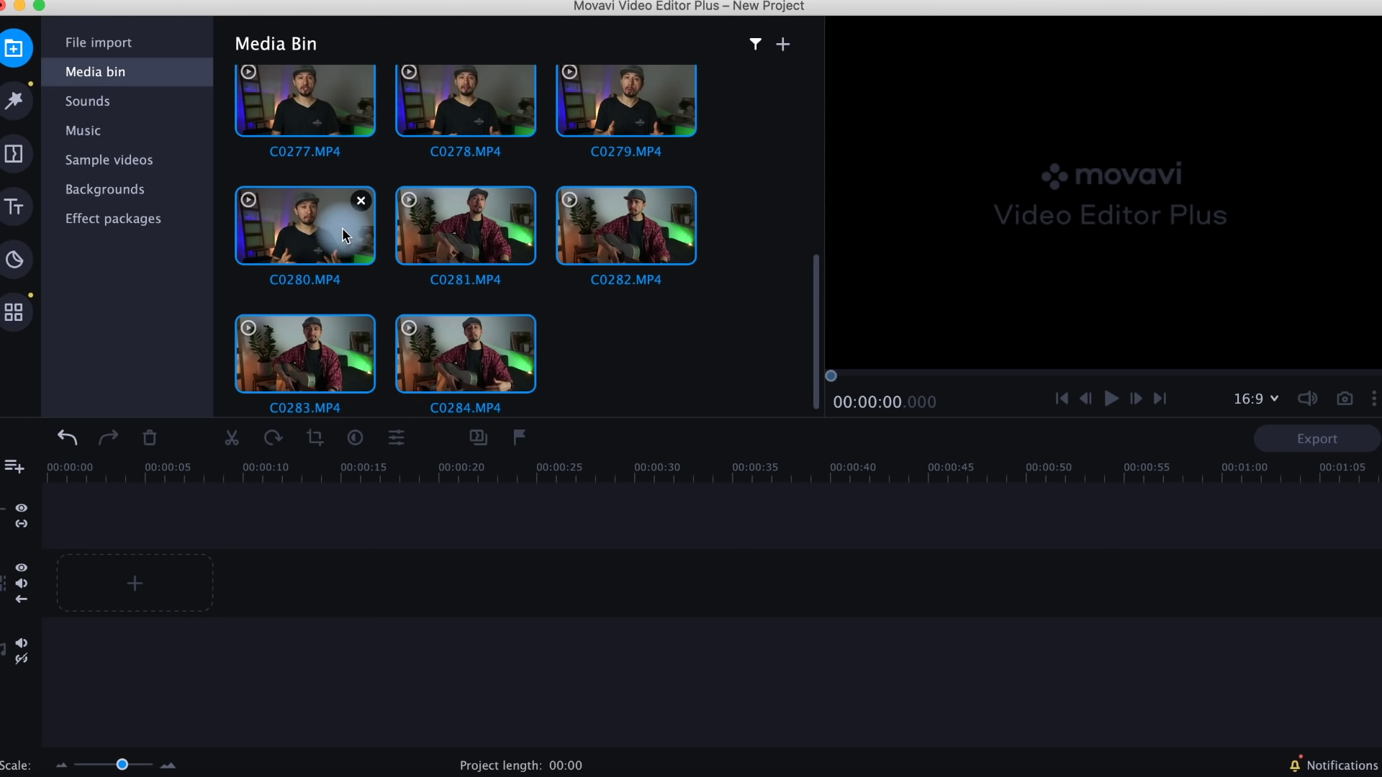
click(548, 295)
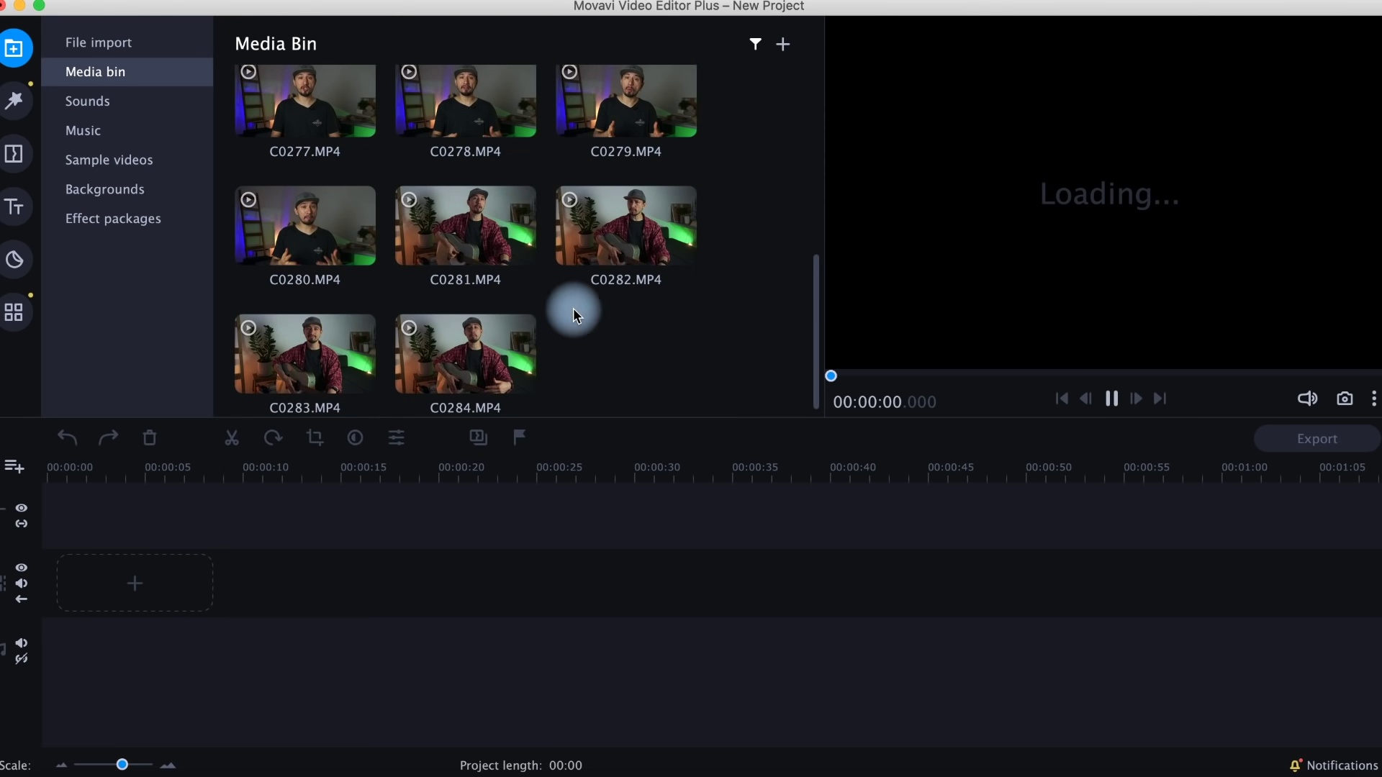
click(491, 250)
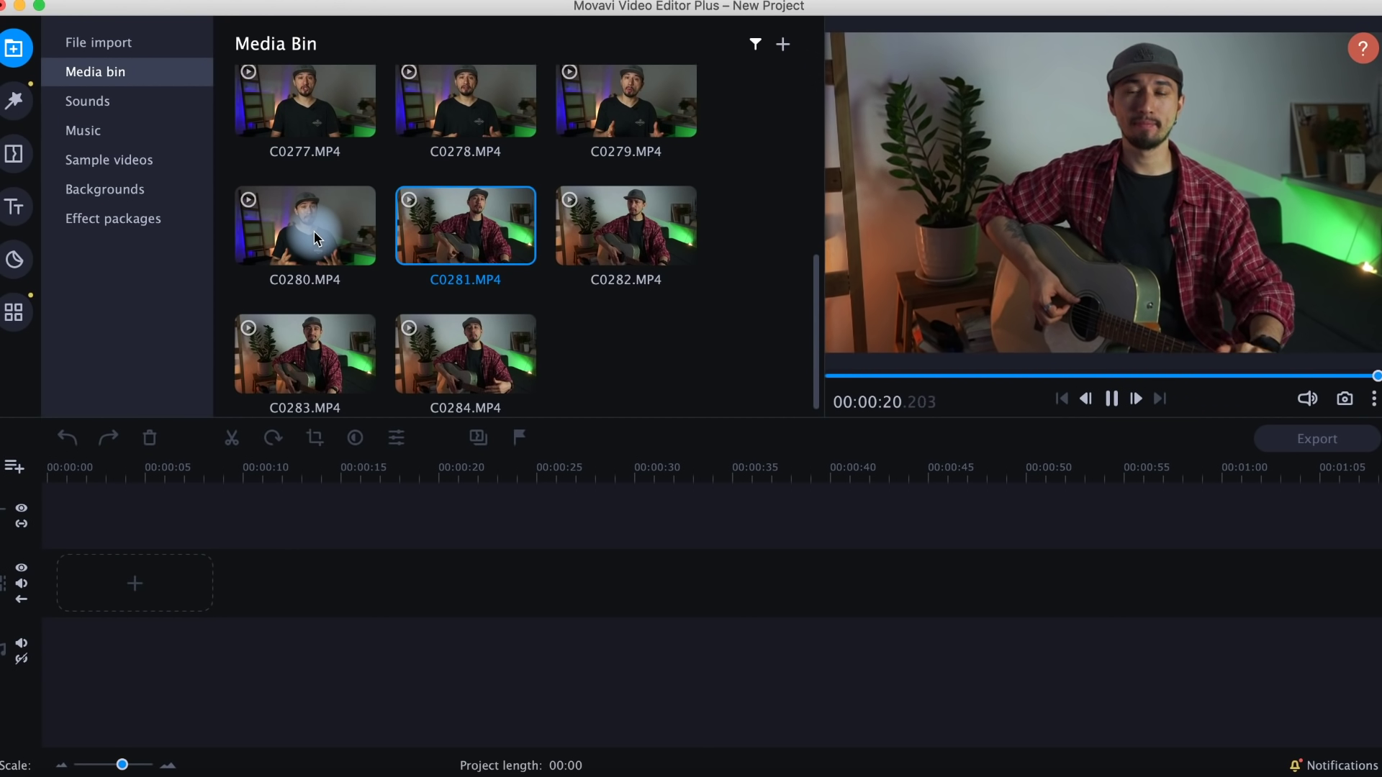
key(Right)
click(316, 238)
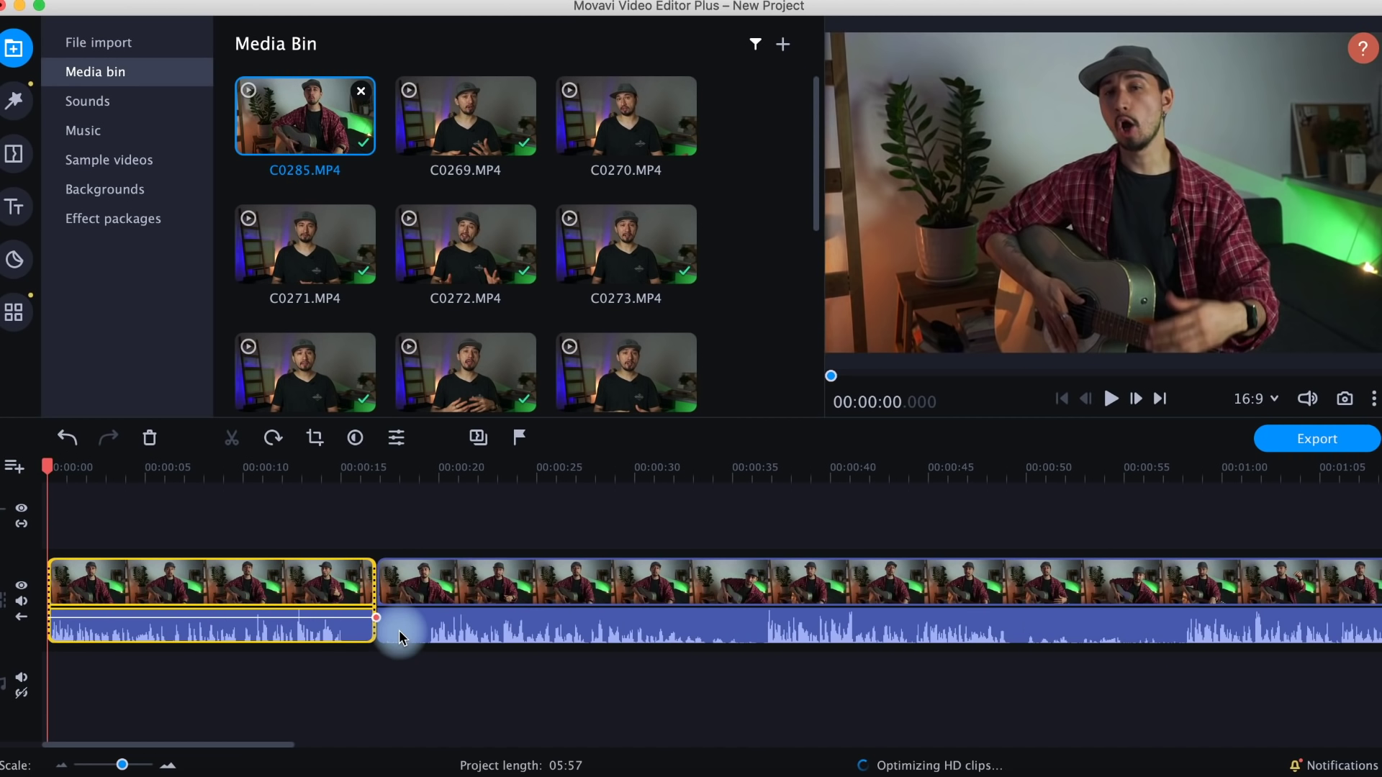
- Trim the first clip's end, then split the guitar clip at 00:00:34 and 00:00:48
drag(374, 580, 423, 580)
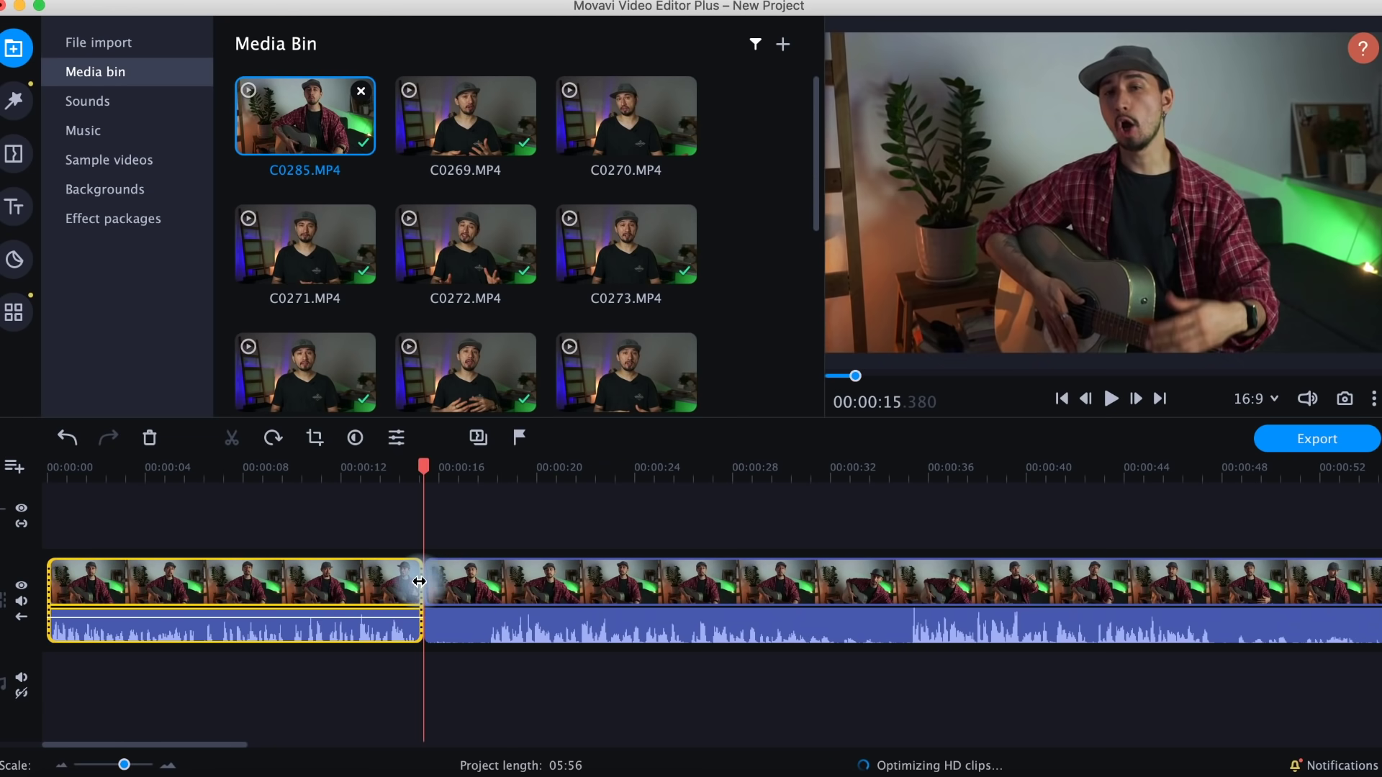
click(61, 766)
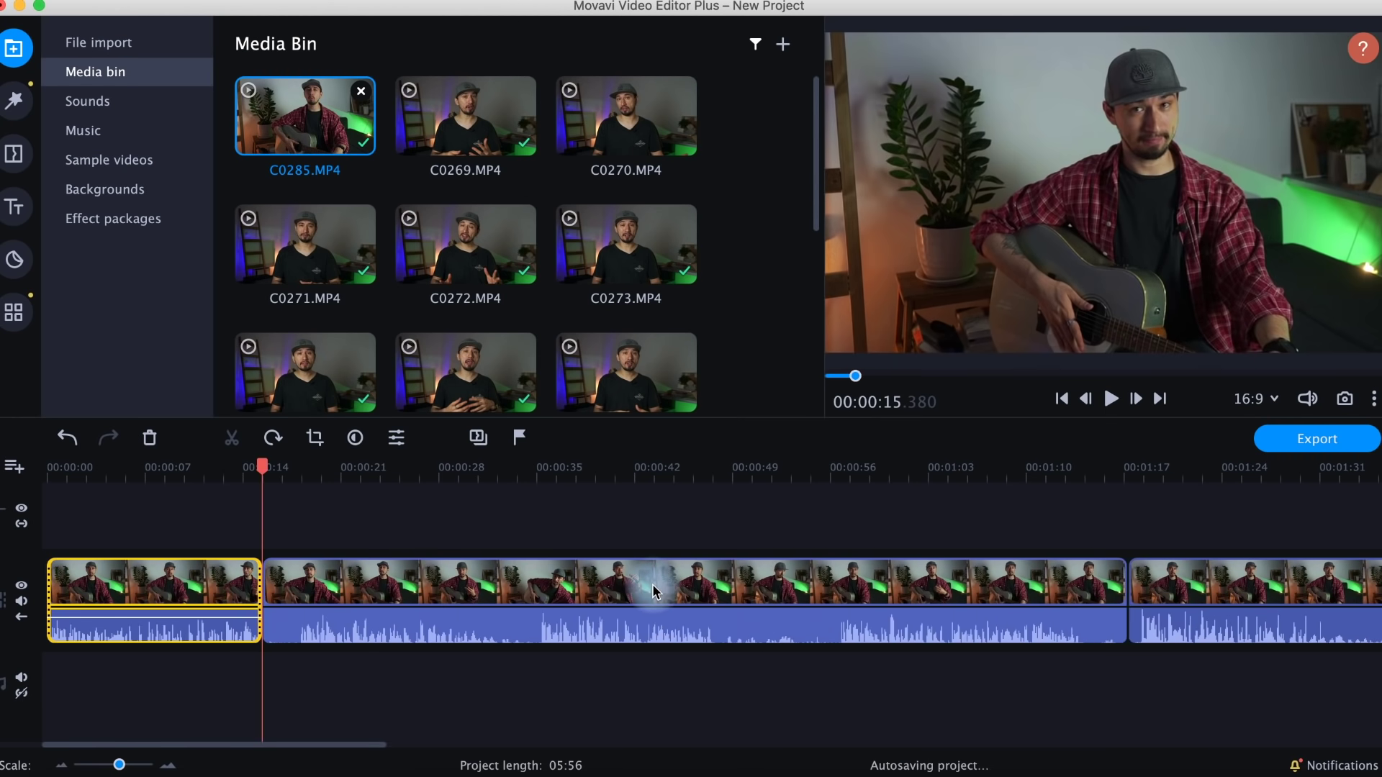
click(653, 592)
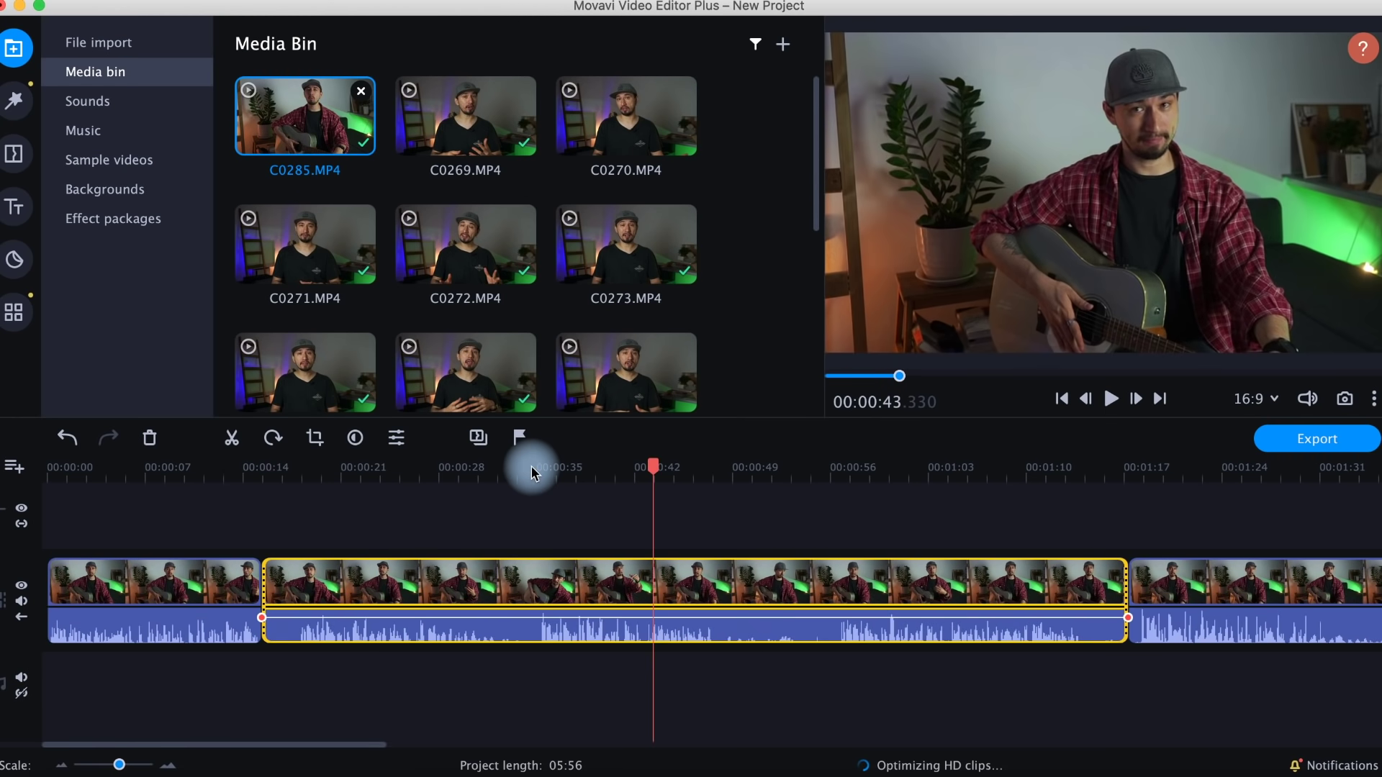
click(233, 440)
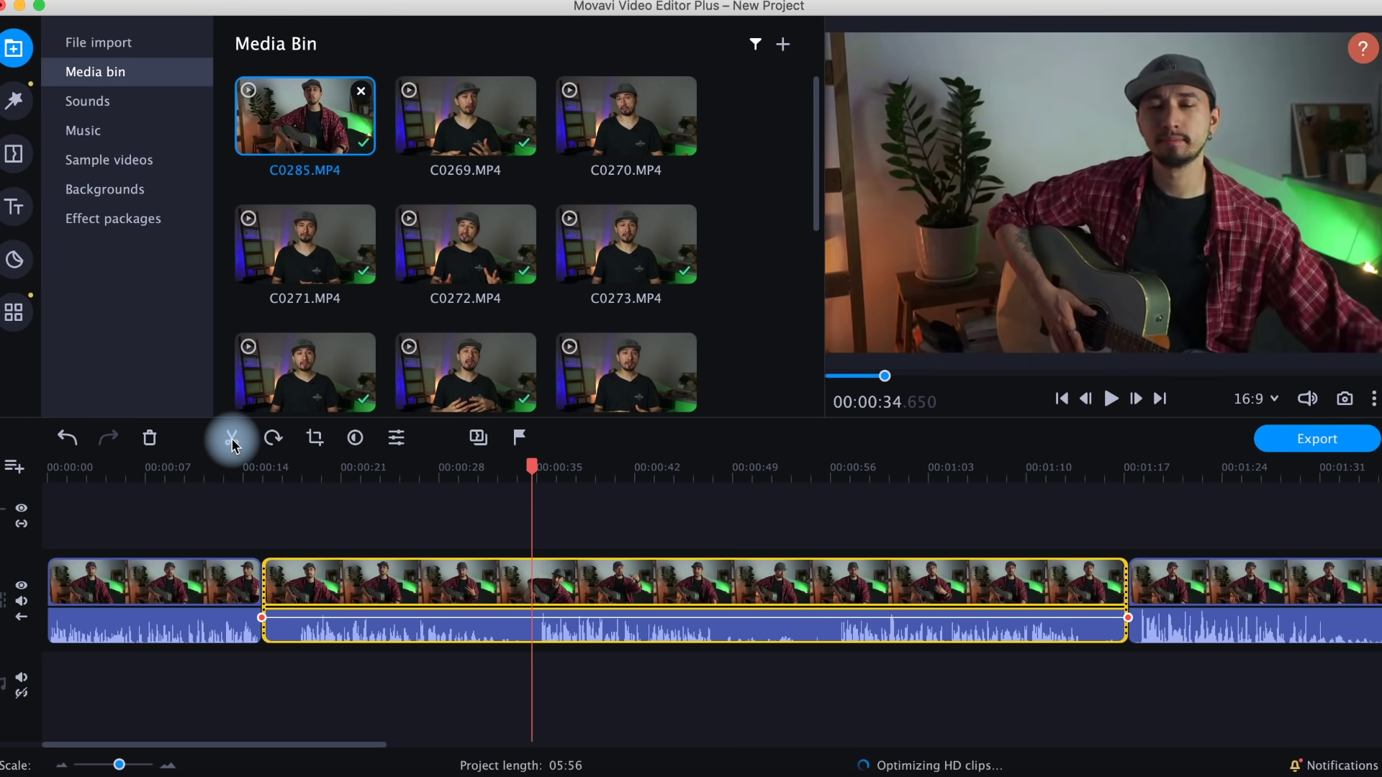
click(232, 440)
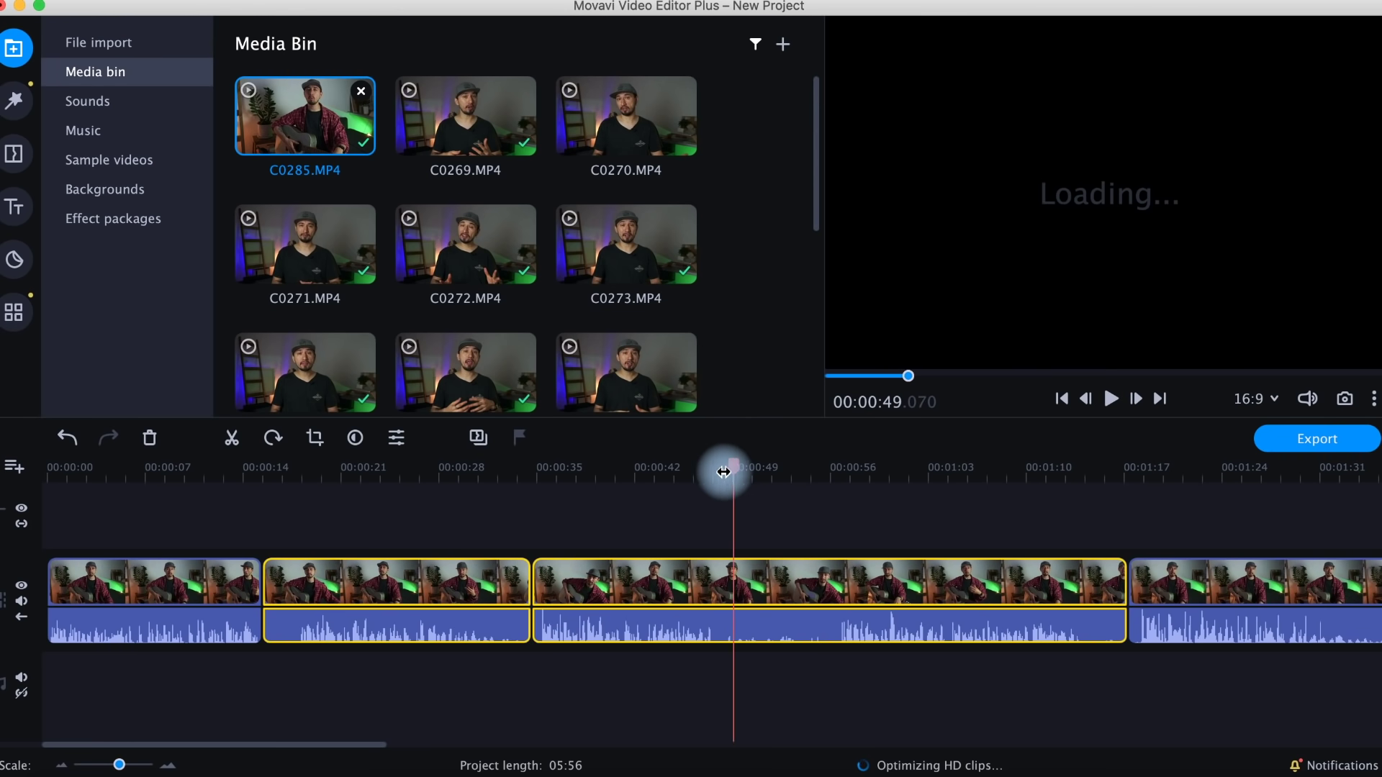
click(233, 440)
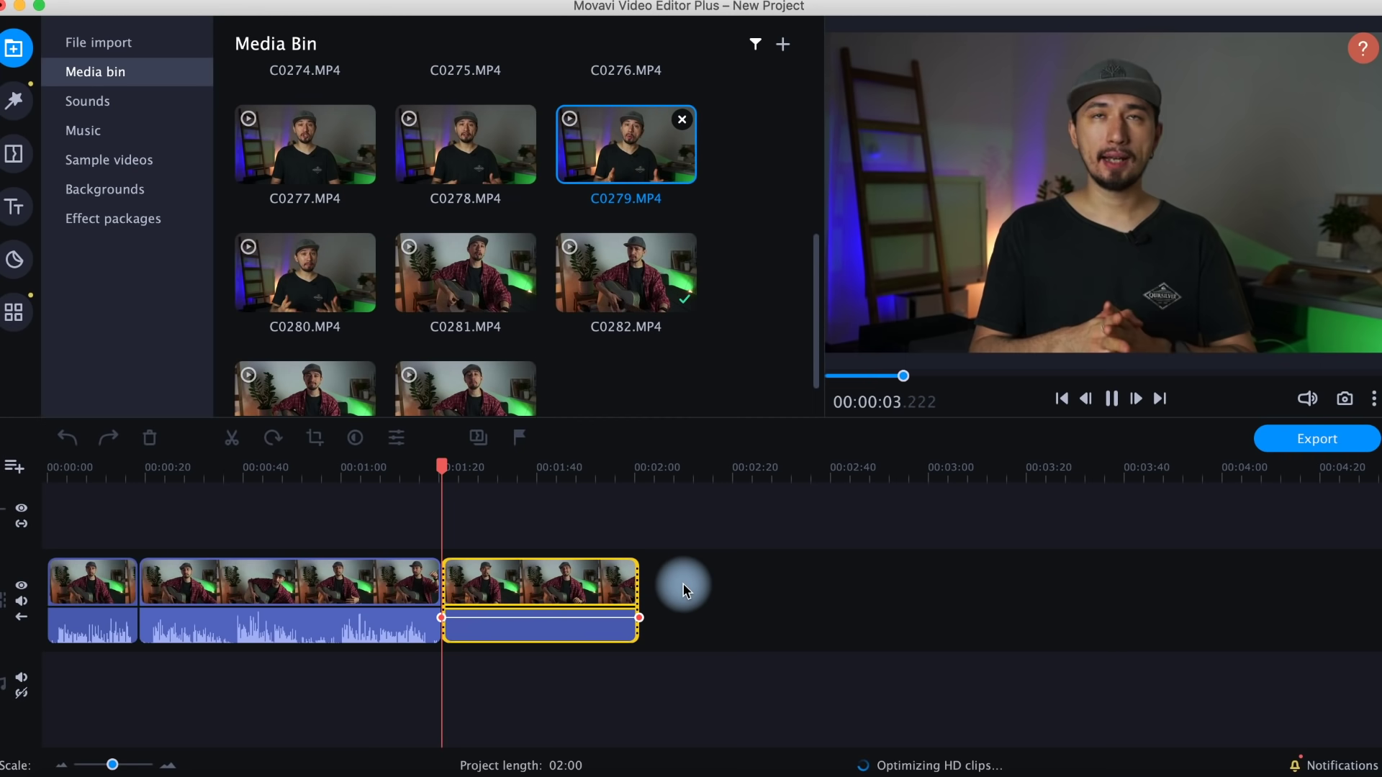
- Append clips C0279, C0275 and C0274 to the end of the timeline
drag(683, 590, 683, 591)
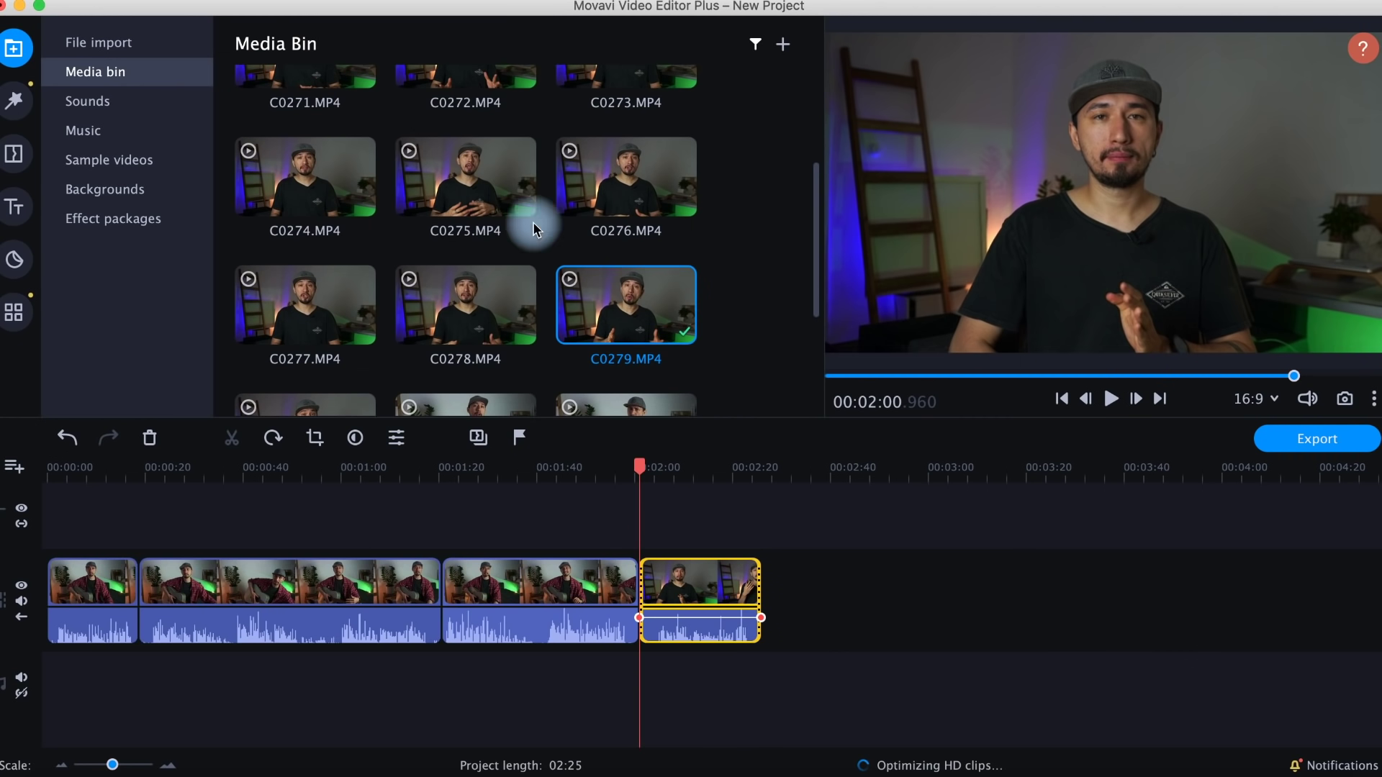
click(525, 213)
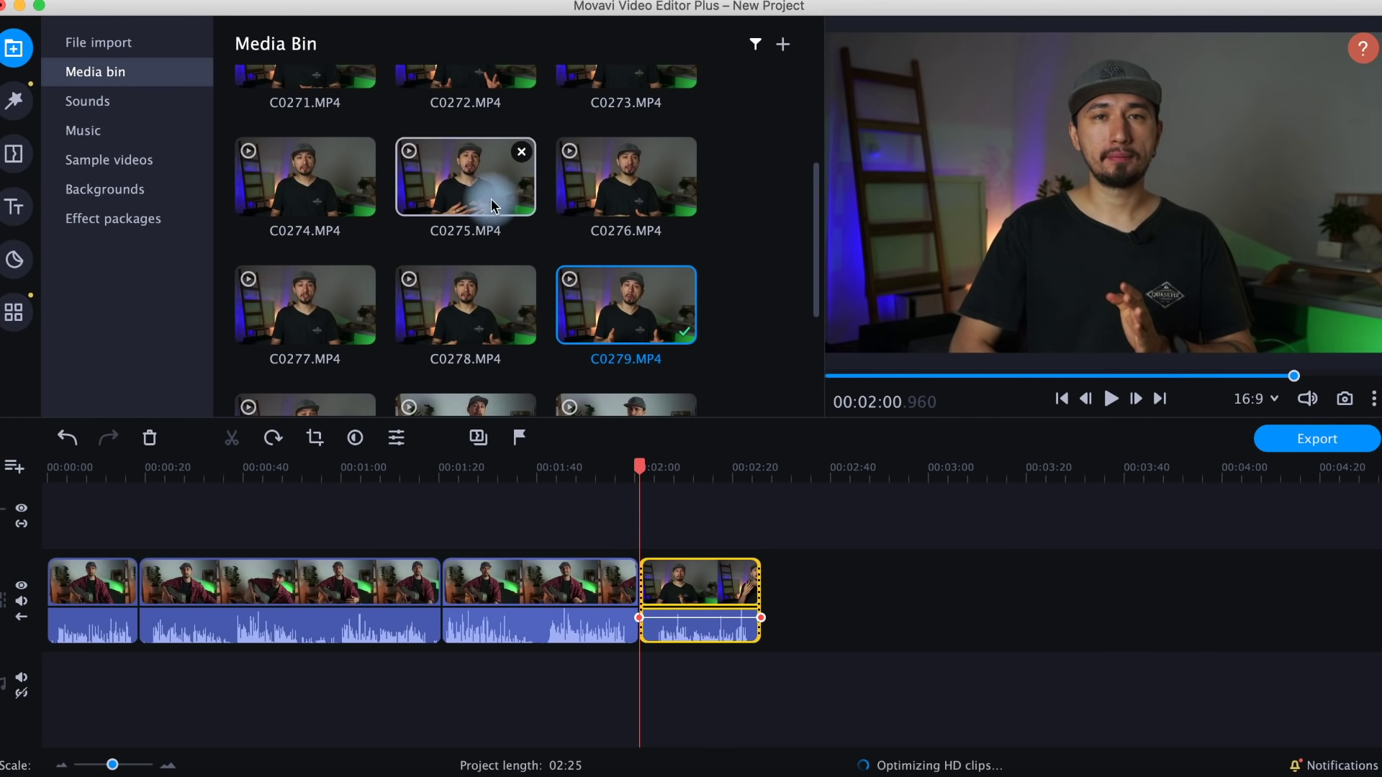
drag(913, 571, 868, 625)
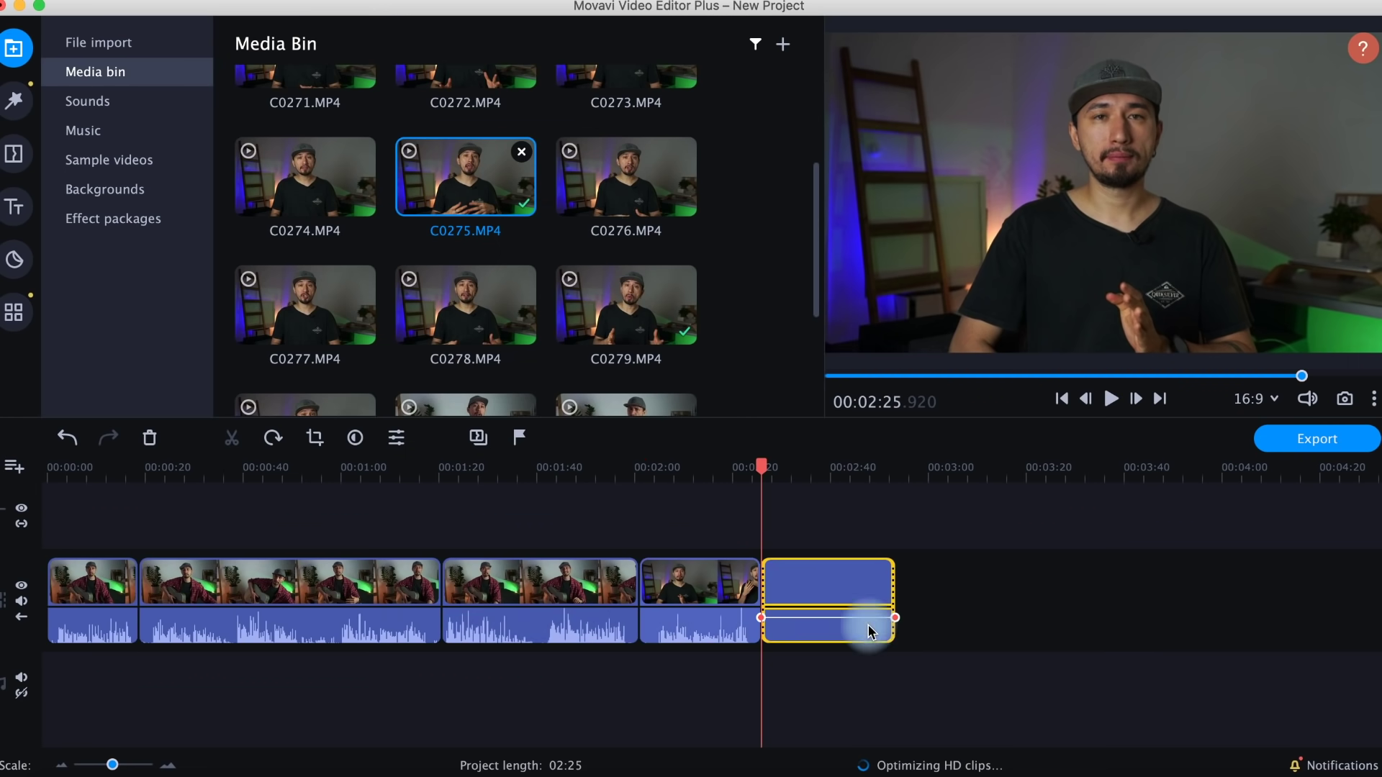
scroll(530, 160, up, 3)
scroll(530, 160, up, 1)
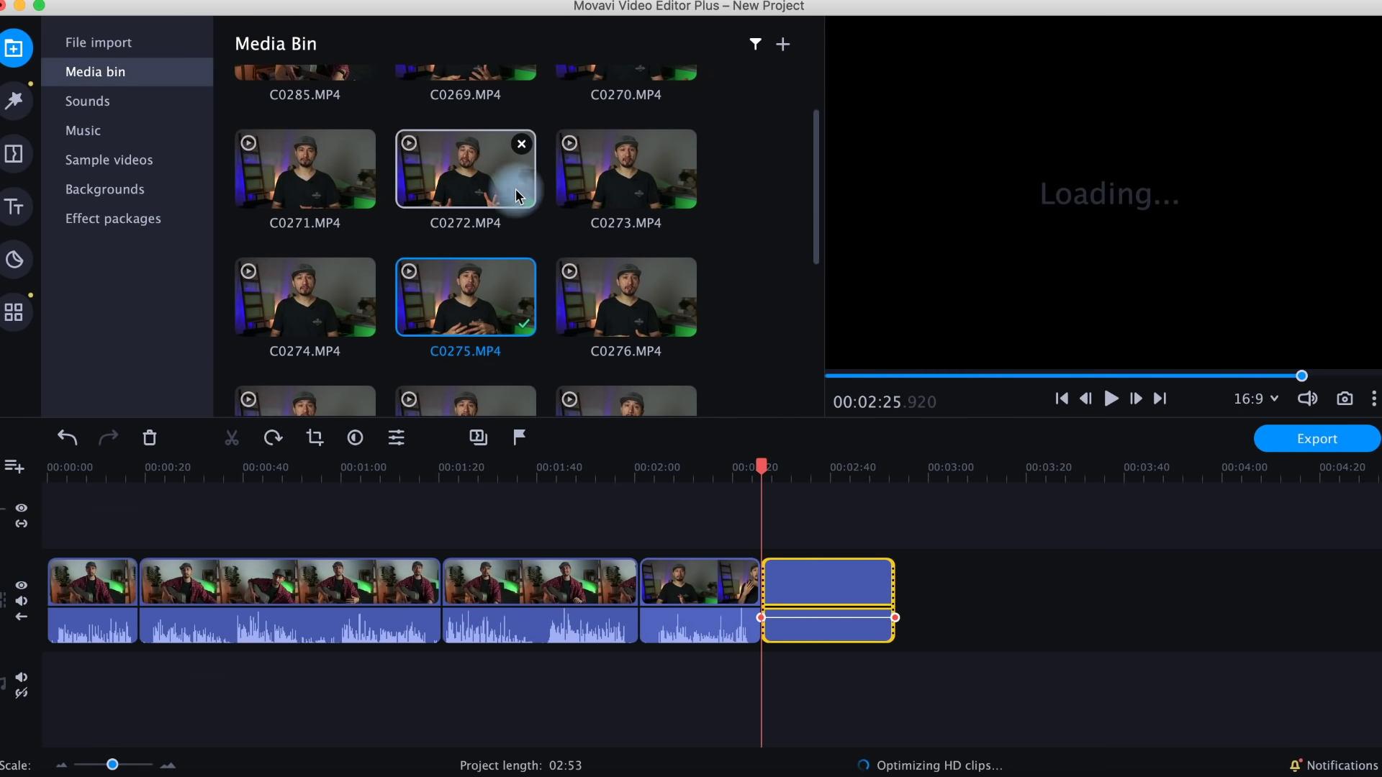
click(324, 291)
drag(745, 446, 969, 617)
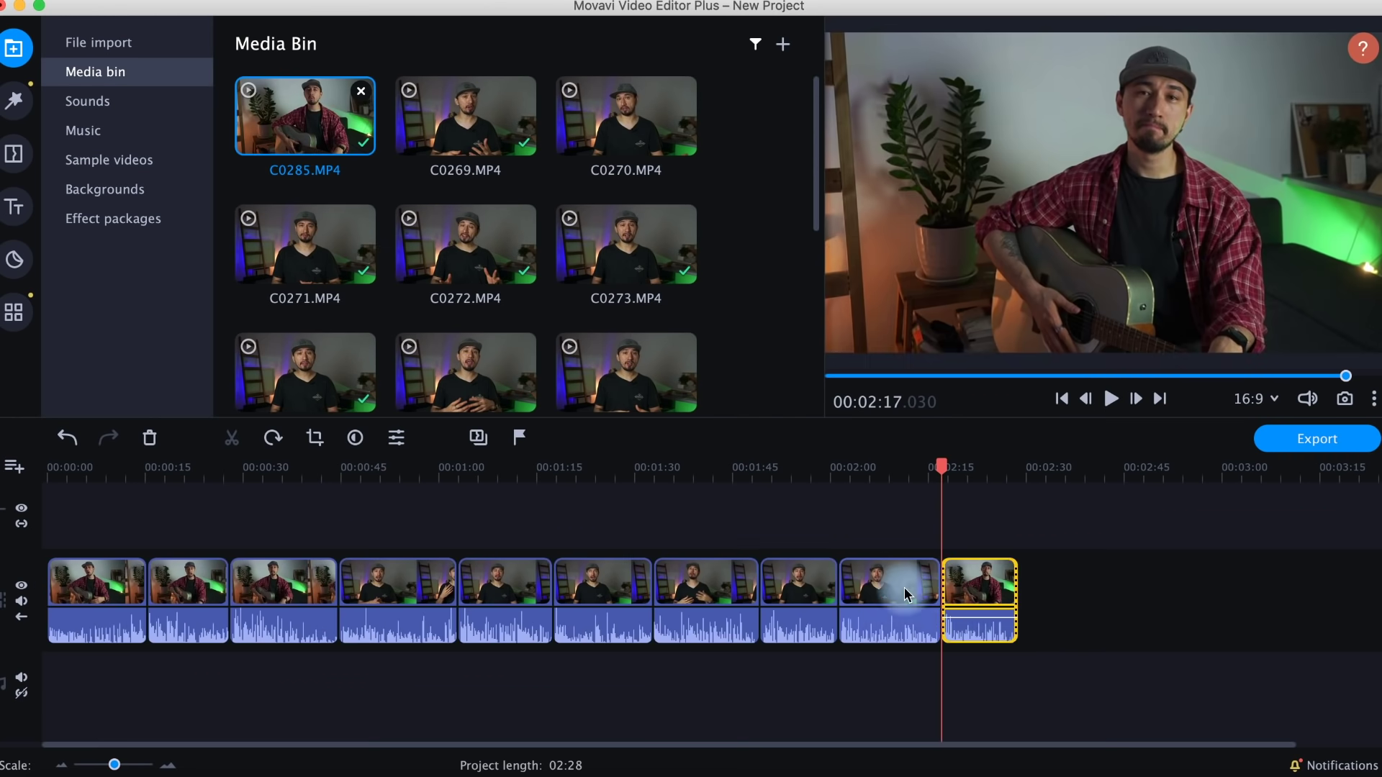
- Move the guitar clip to the end, enable gaps, and leave a gap before it
click(935, 591)
drag(936, 591, 1126, 593)
click(873, 592)
drag(936, 597, 1126, 596)
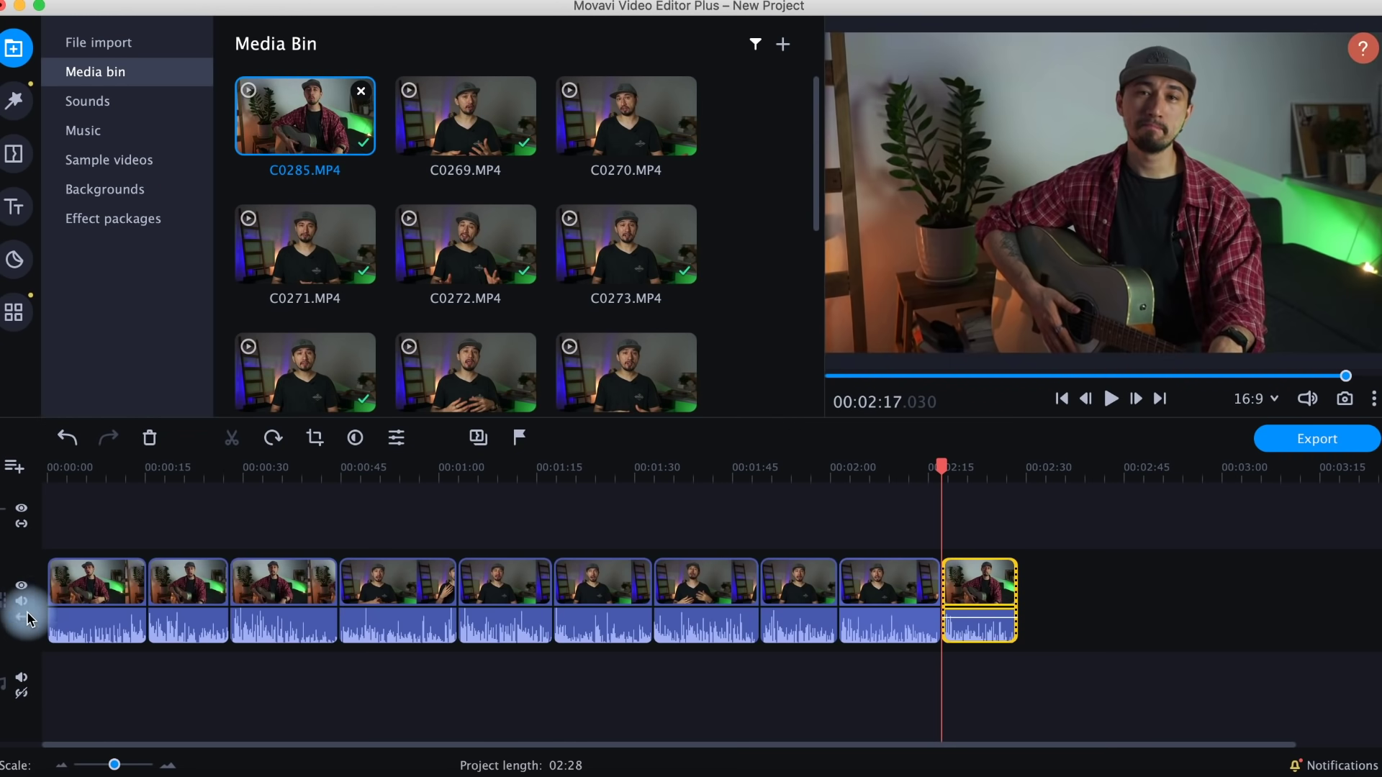
click(23, 617)
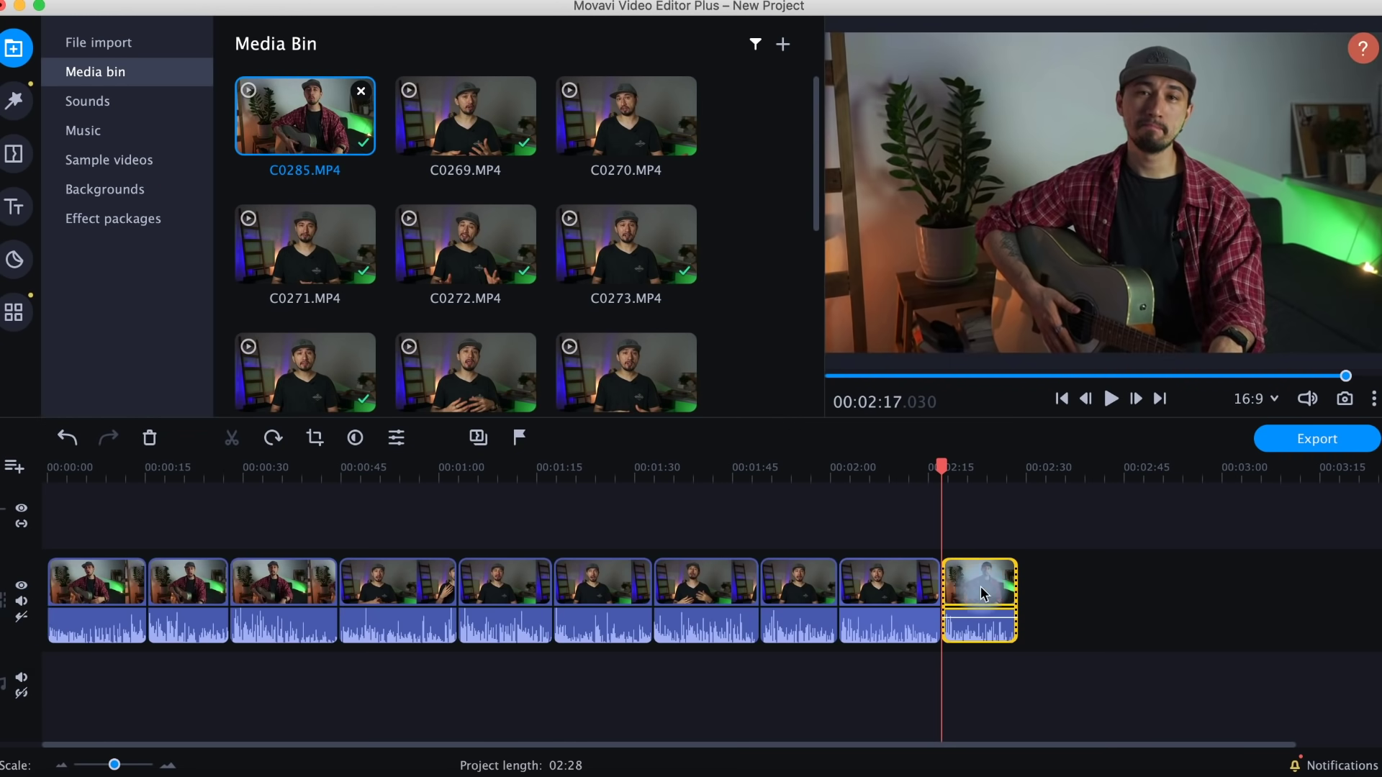
drag(994, 592, 1135, 584)
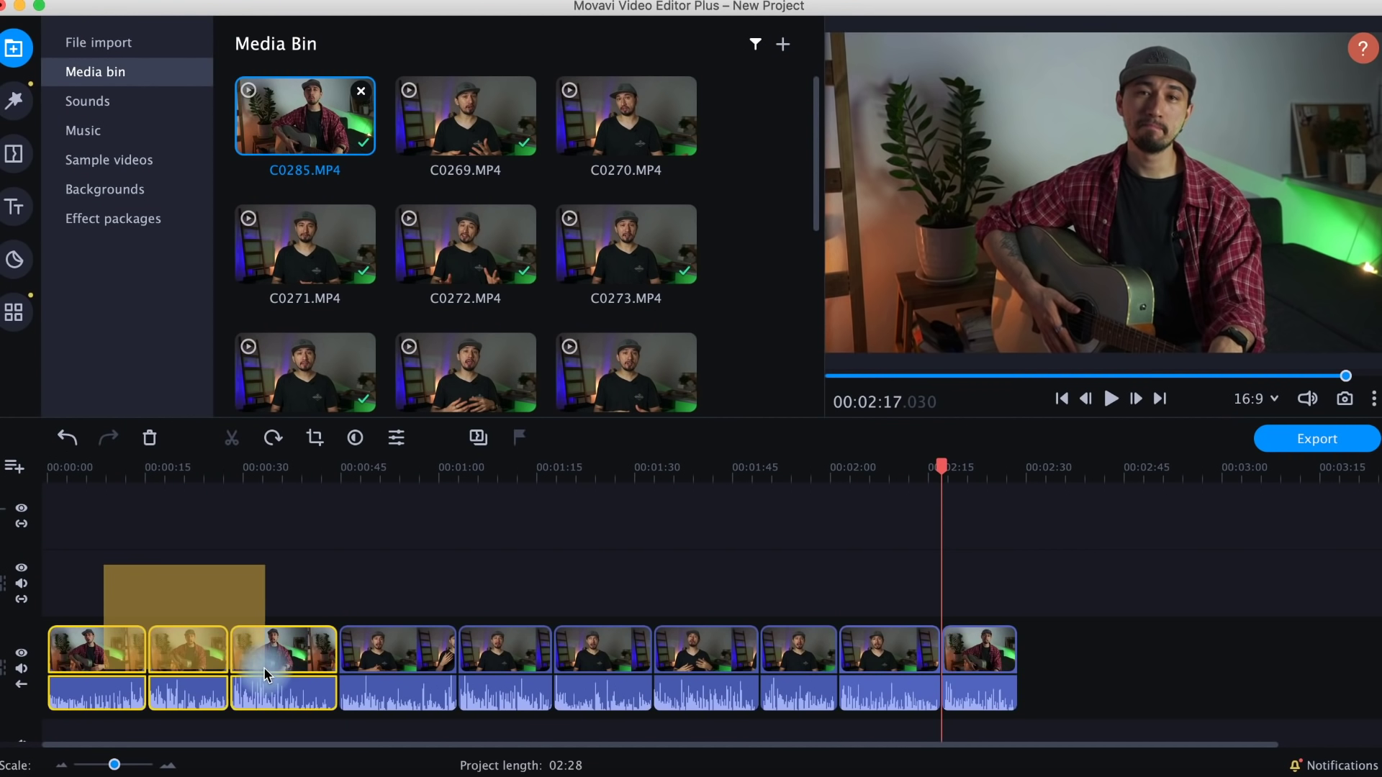
- Lift the three guitar pieces onto the overlay track, shortening the project to 01:44
click(264, 668)
drag(86, 654, 316, 594)
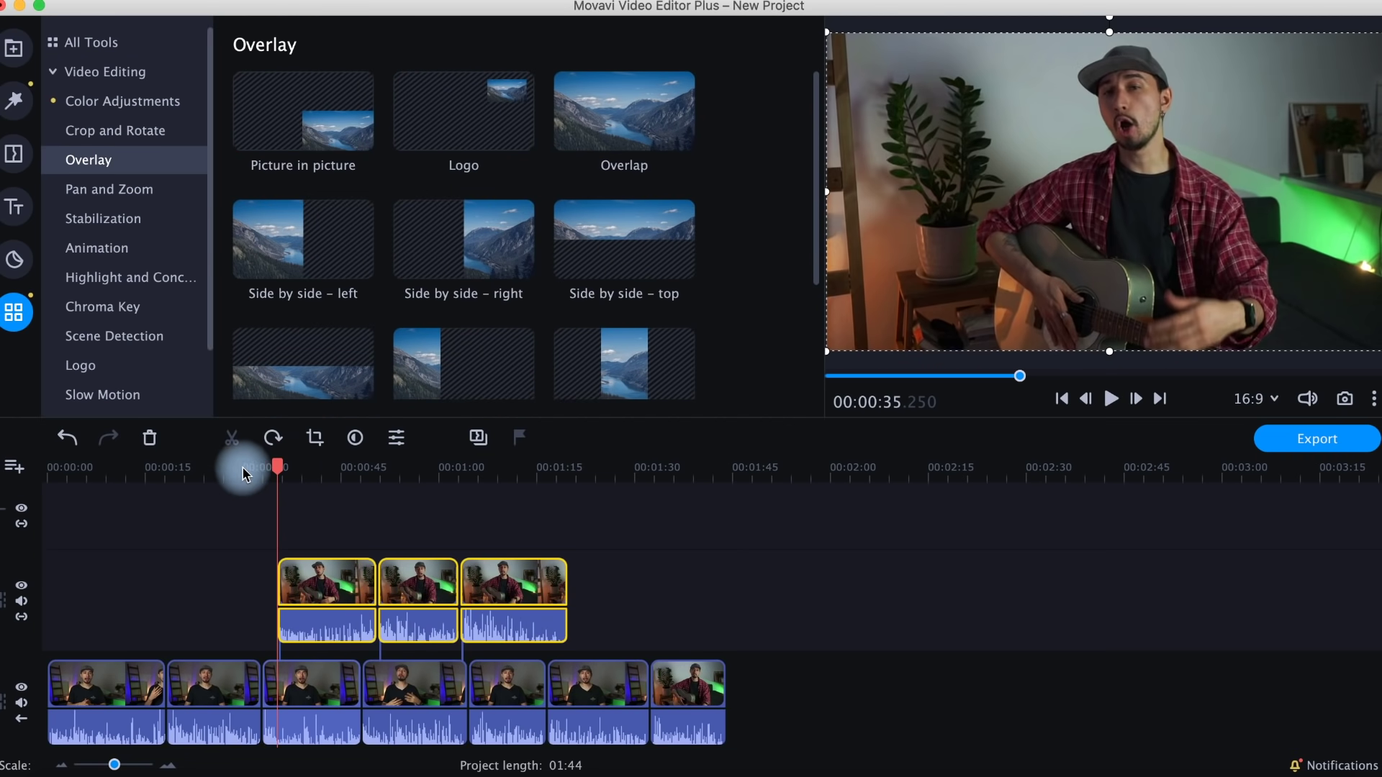
click(243, 469)
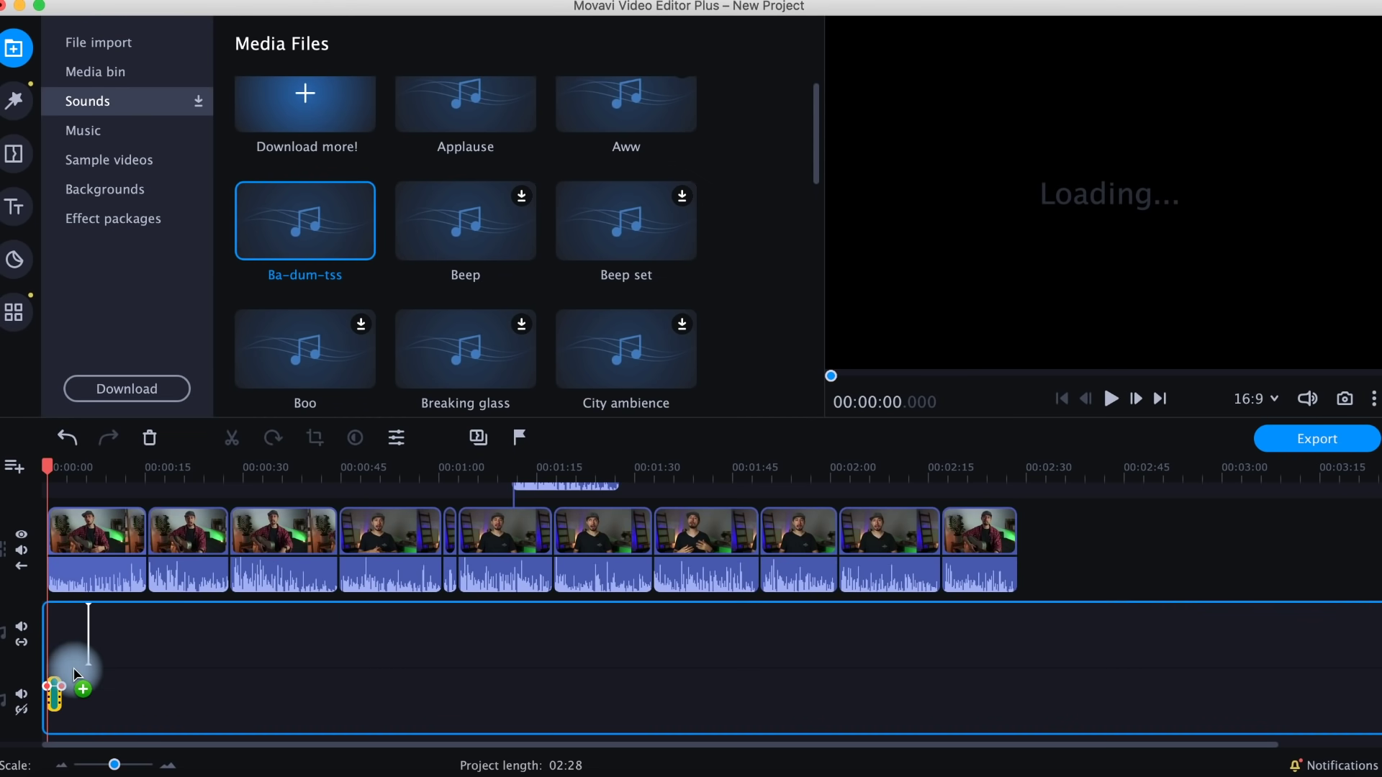
- Place Applause on the audio track near 00:00:37 and move the short sound clip later
drag(446, 106, 327, 611)
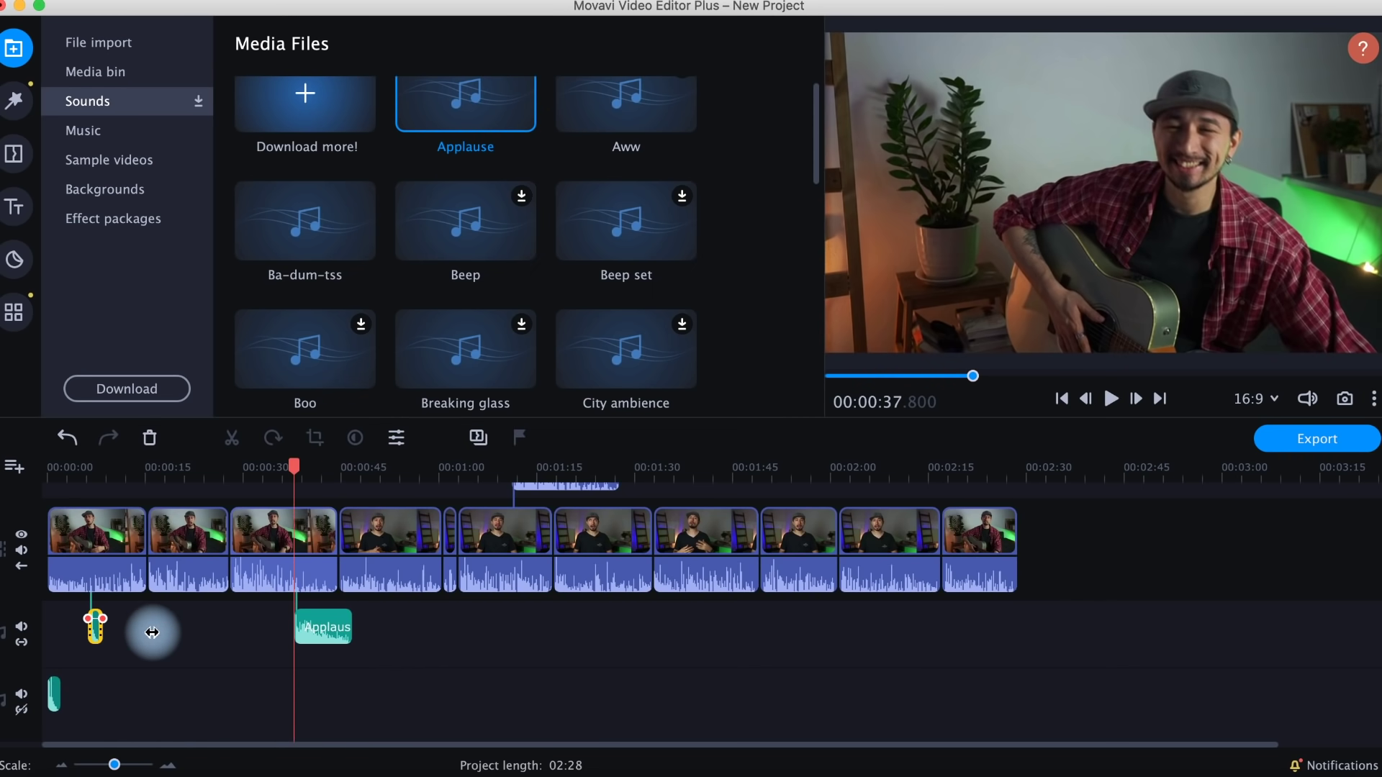
drag(152, 632, 725, 640)
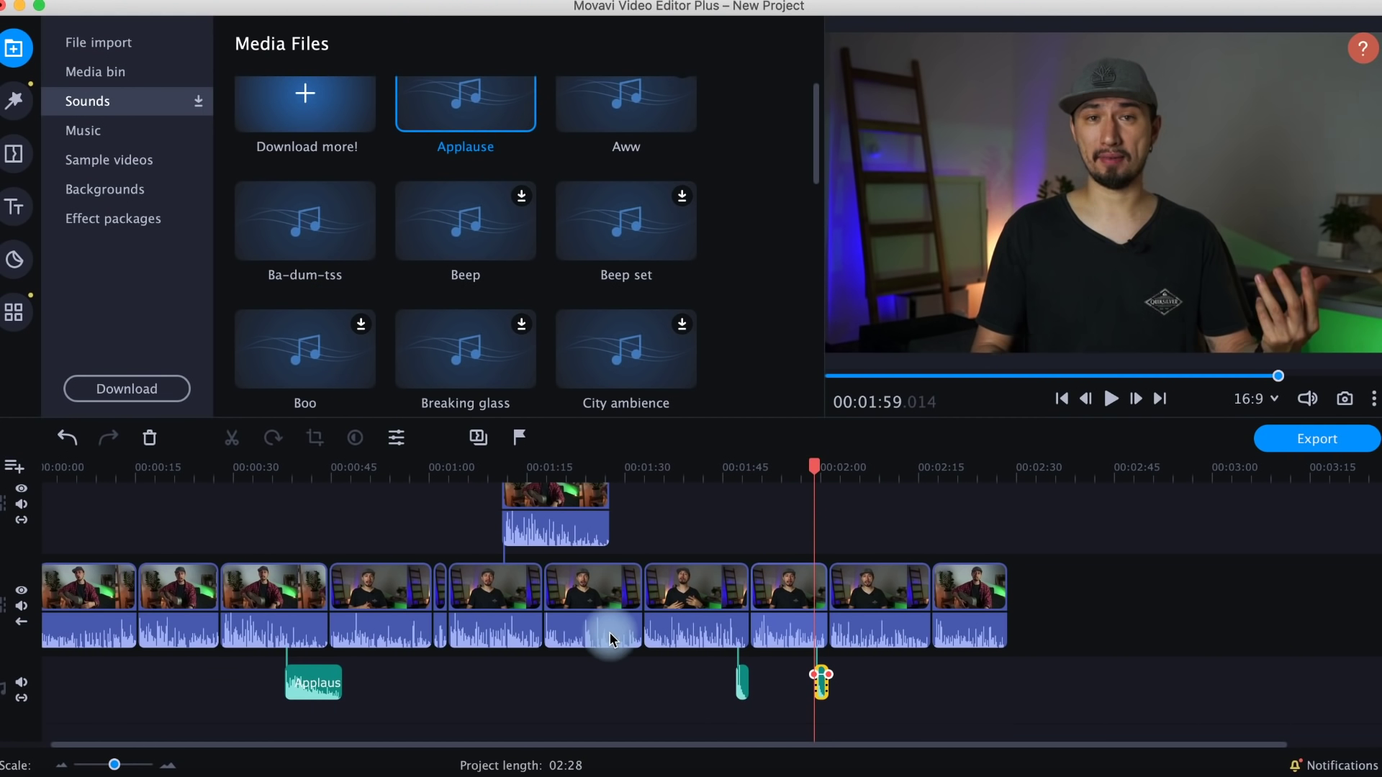
- Add the Awakening track from the built-in Music collection to the timeline
scroll(609, 632, up, 2)
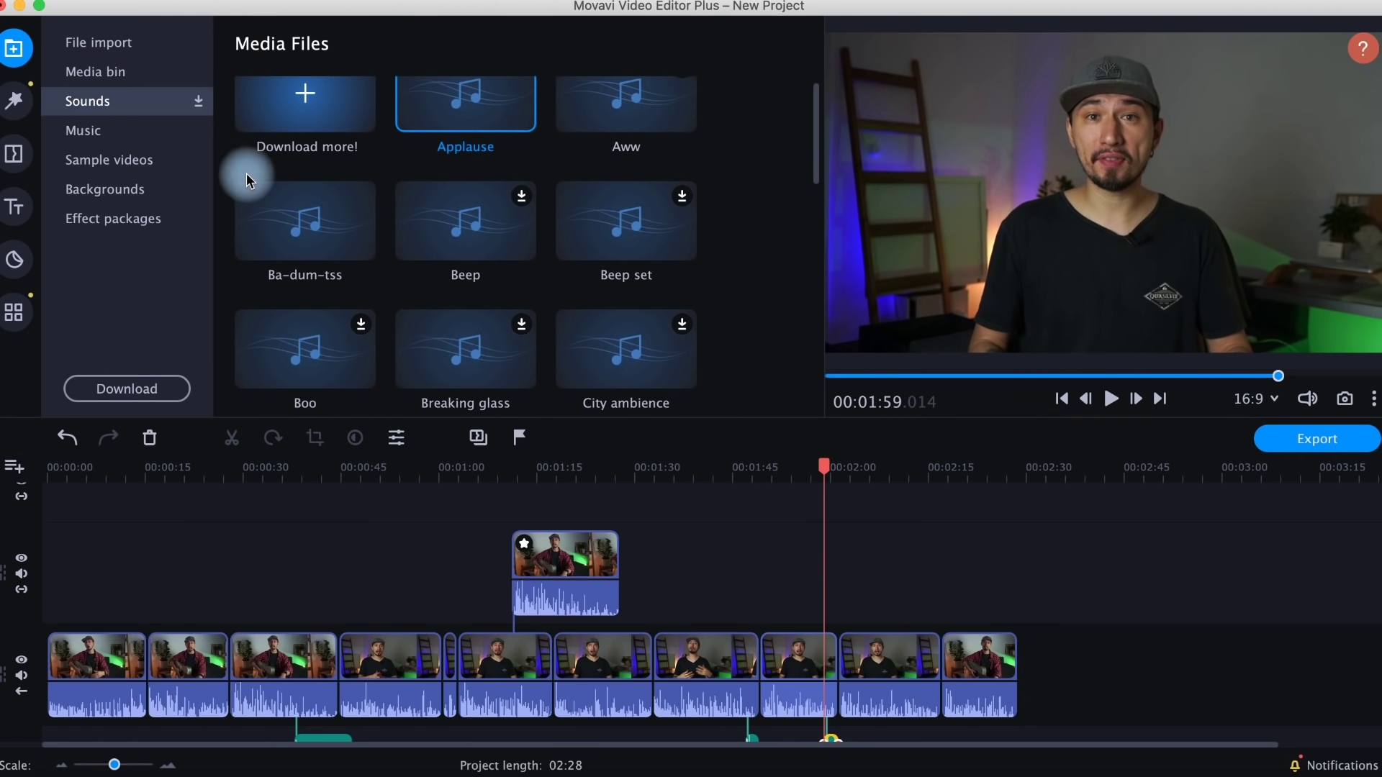
click(124, 130)
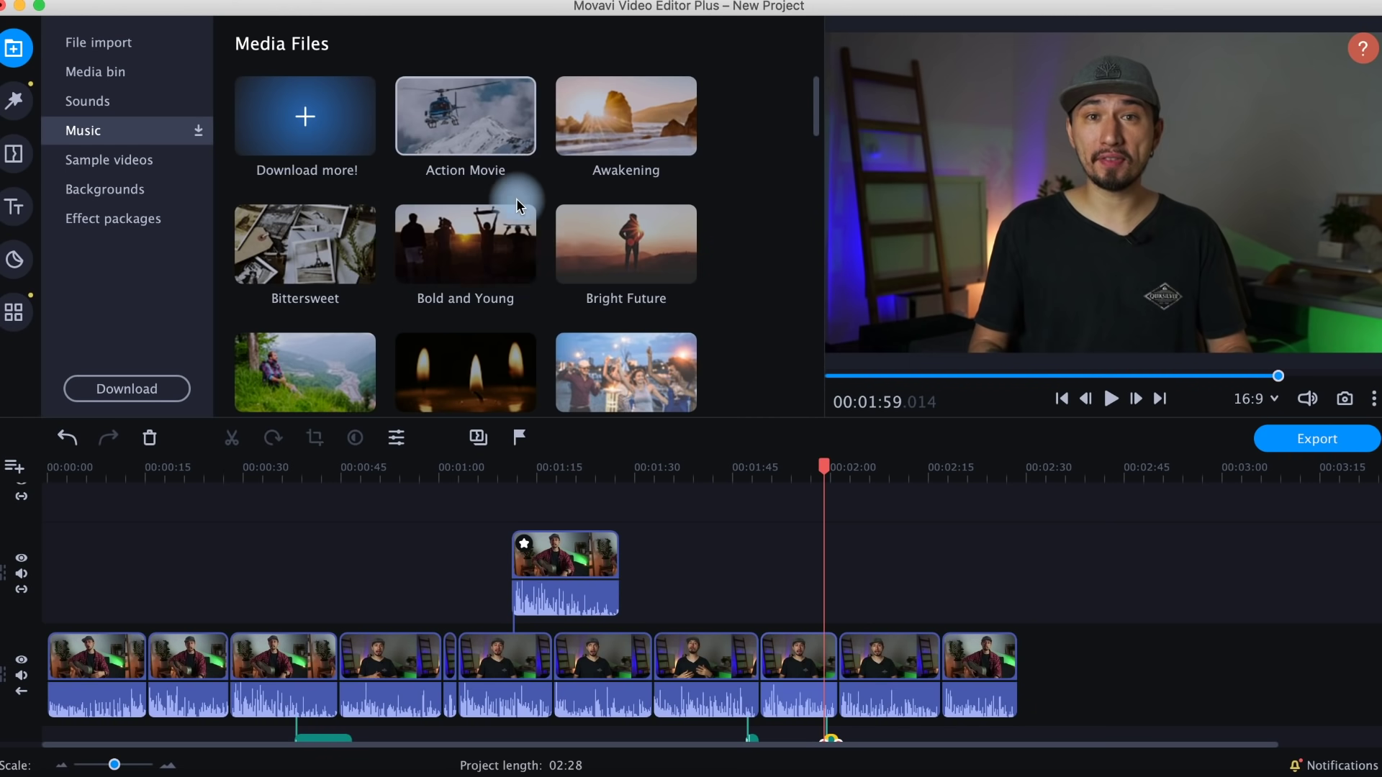
scroll(535, 251, down, 5)
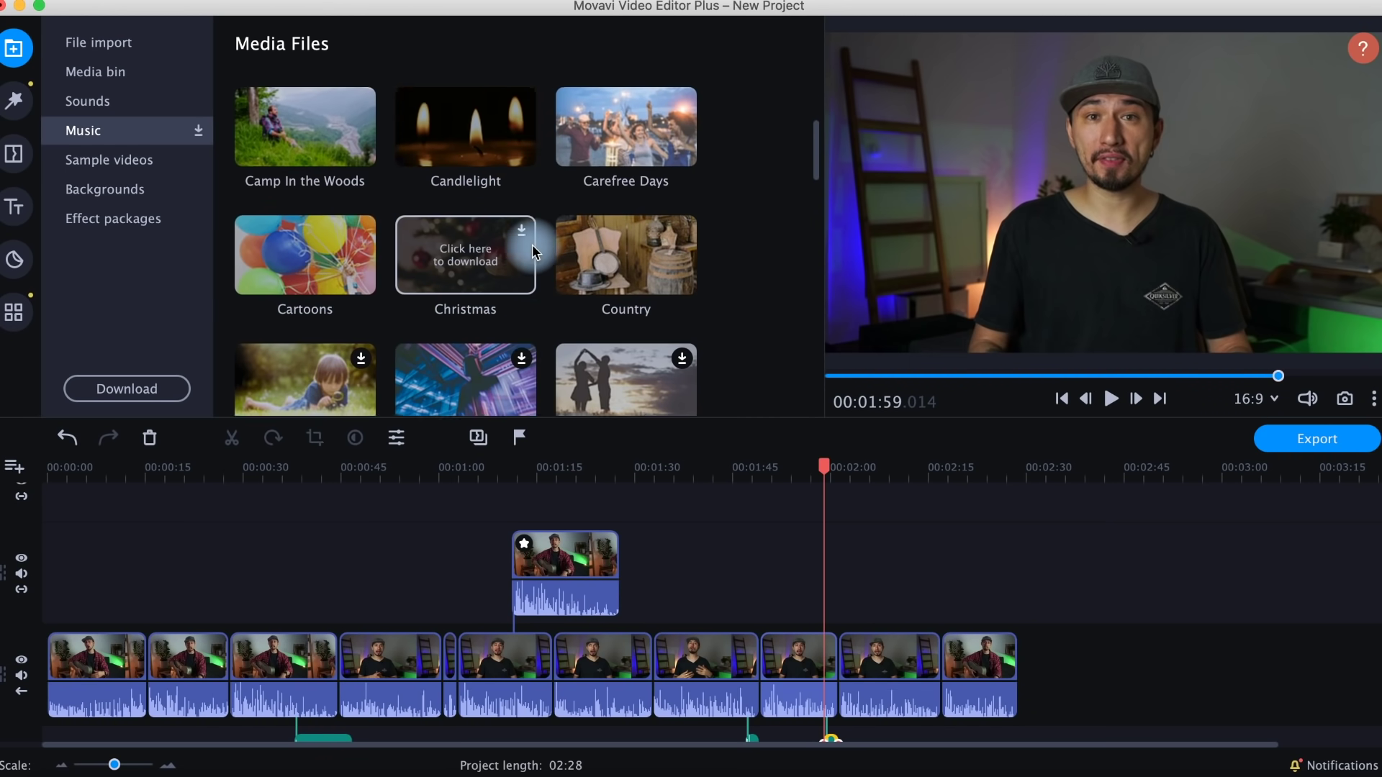
scroll(534, 251, down, 4)
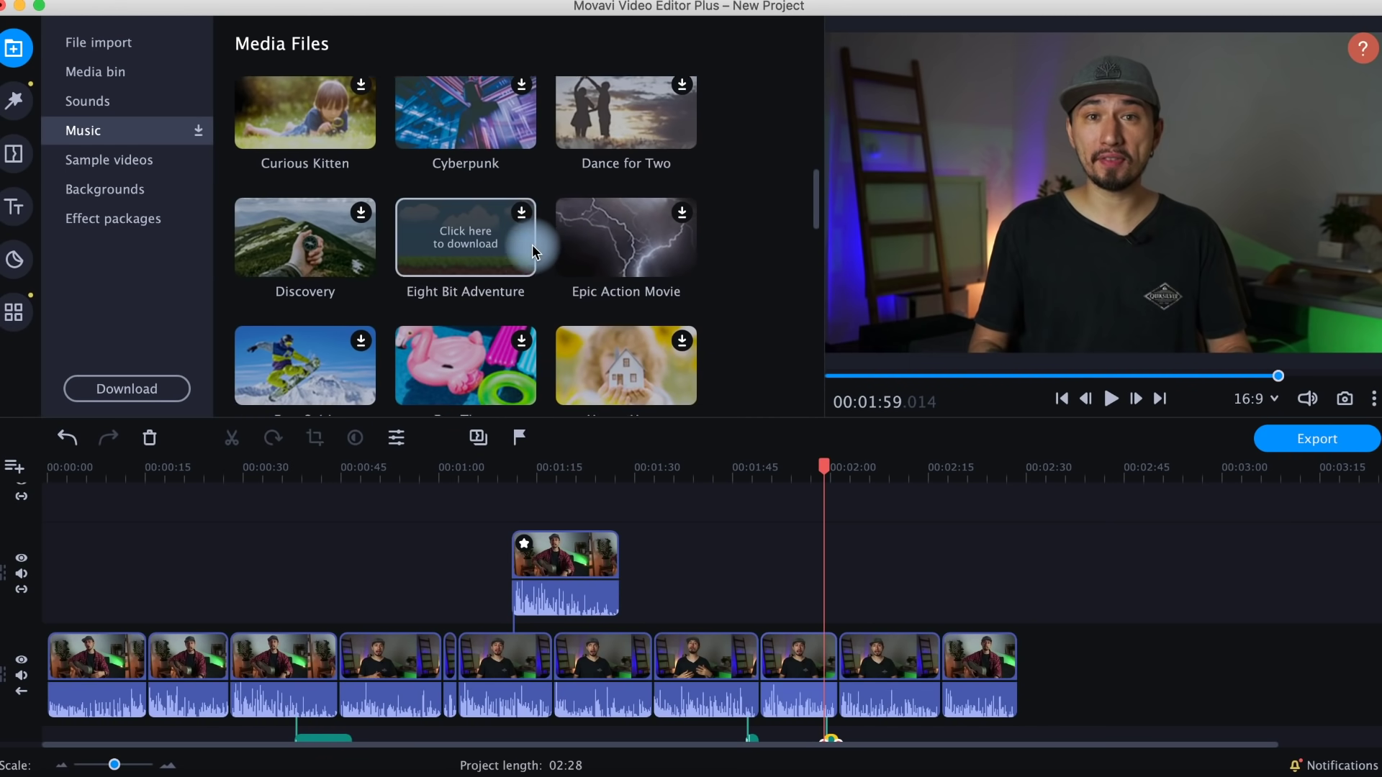
scroll(533, 251, down, 3)
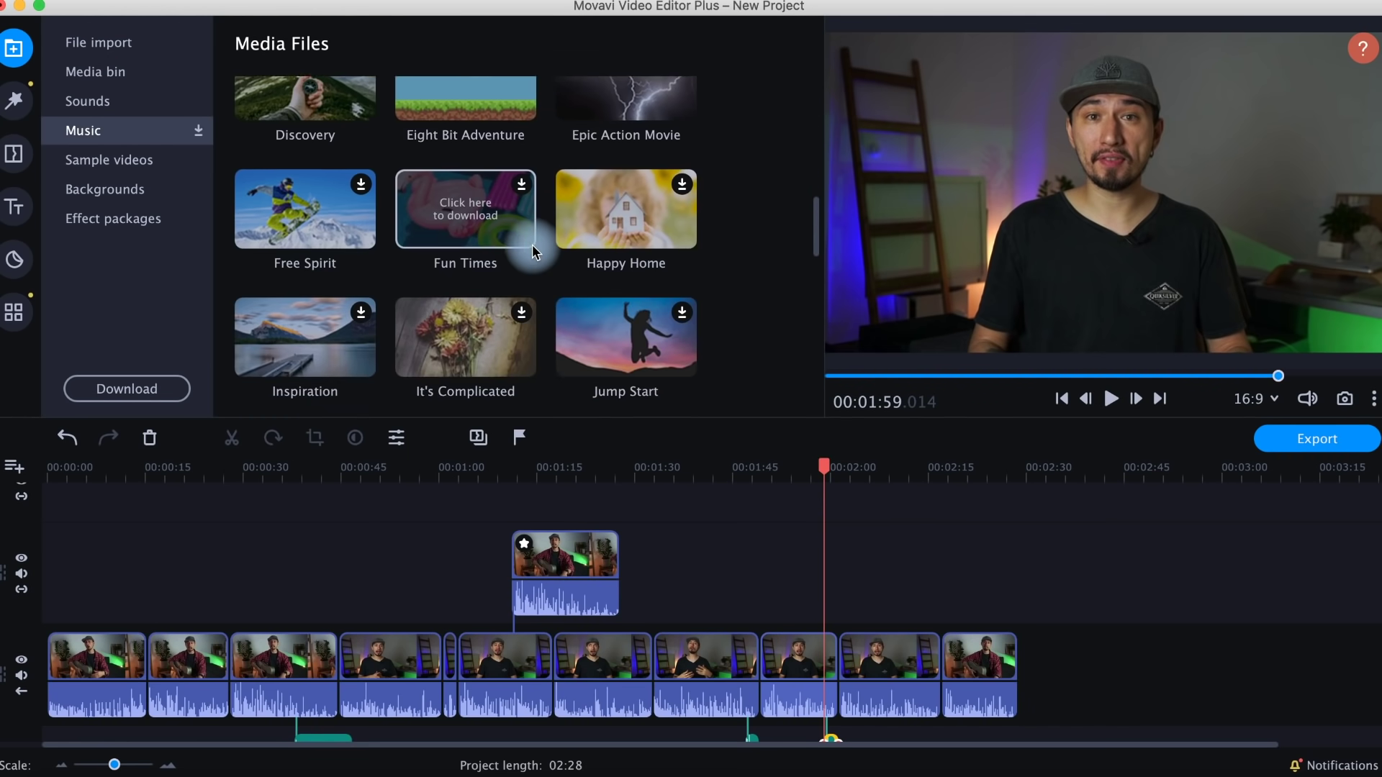
scroll(533, 251, down, 5)
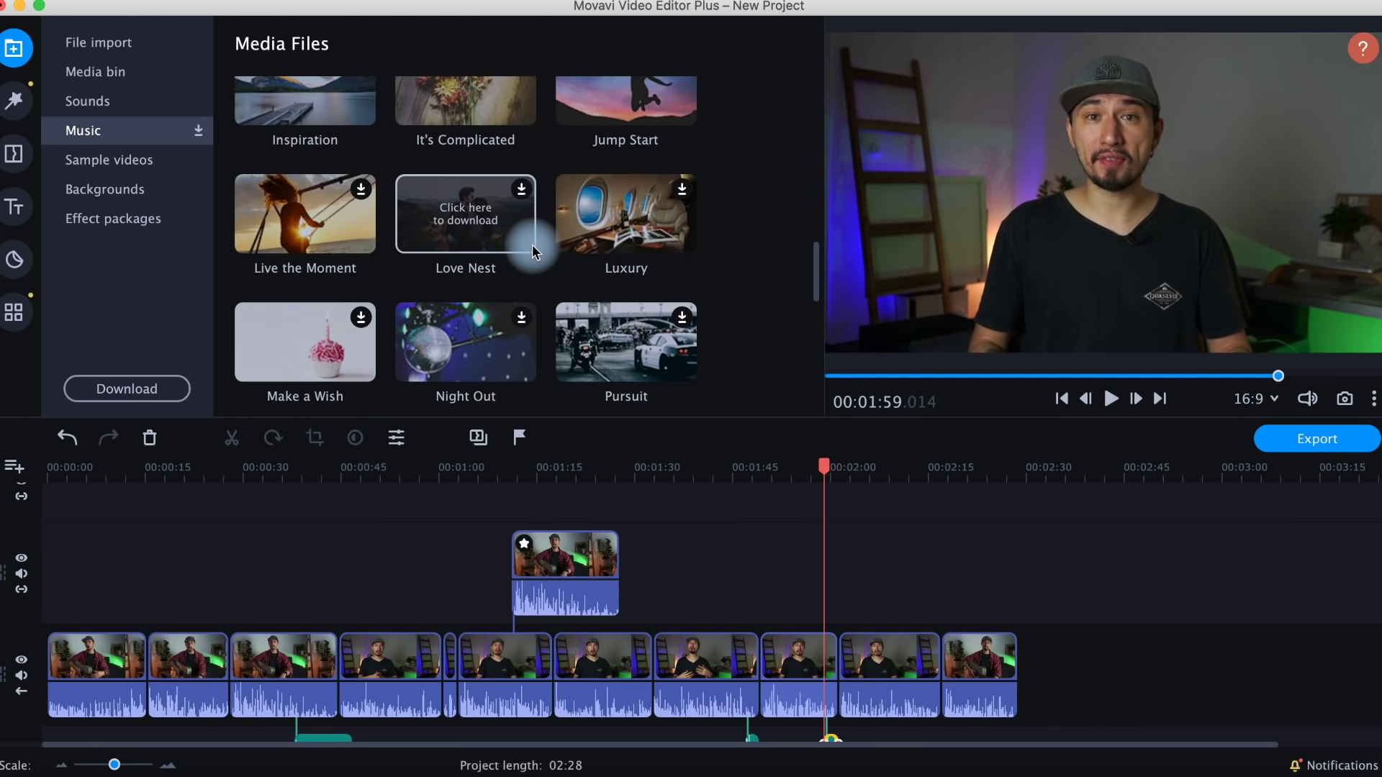
scroll(533, 251, down, 6)
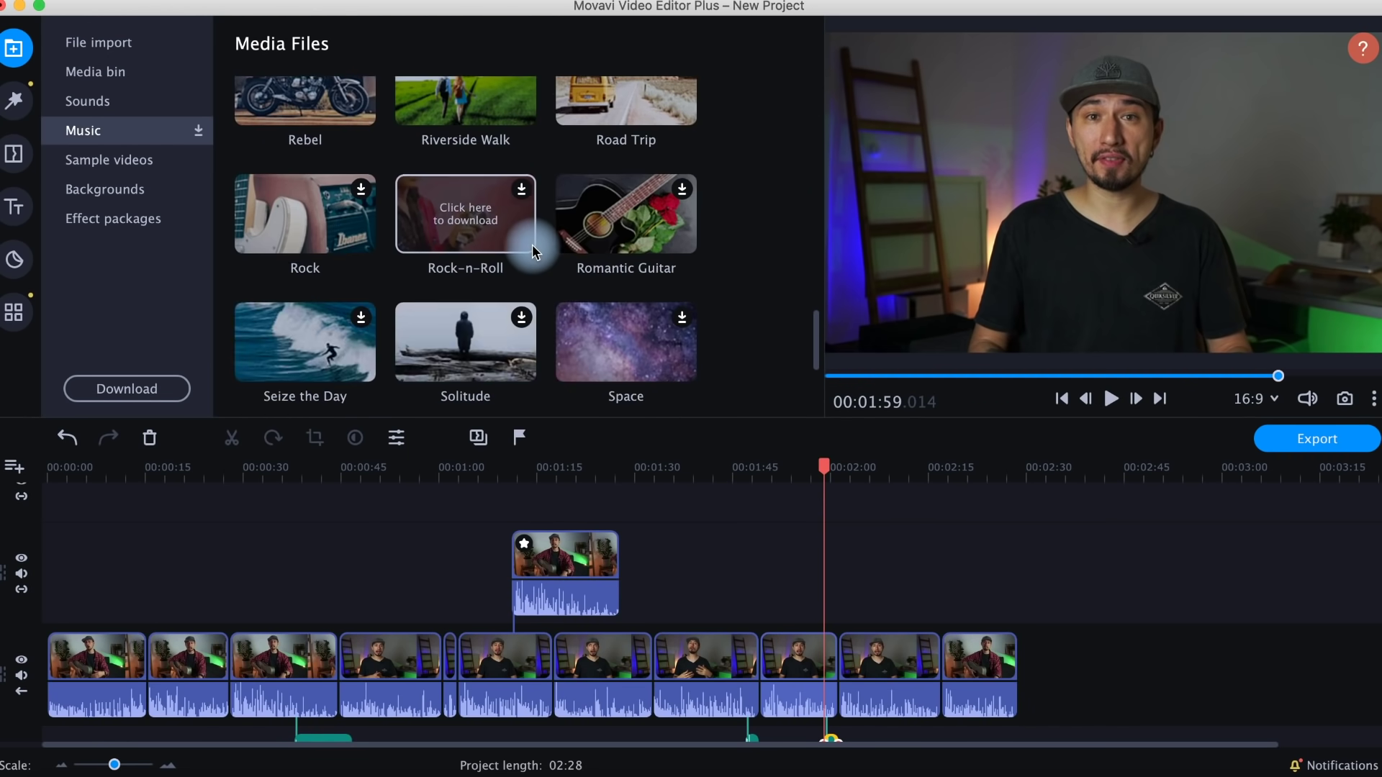
scroll(532, 251, down, 3)
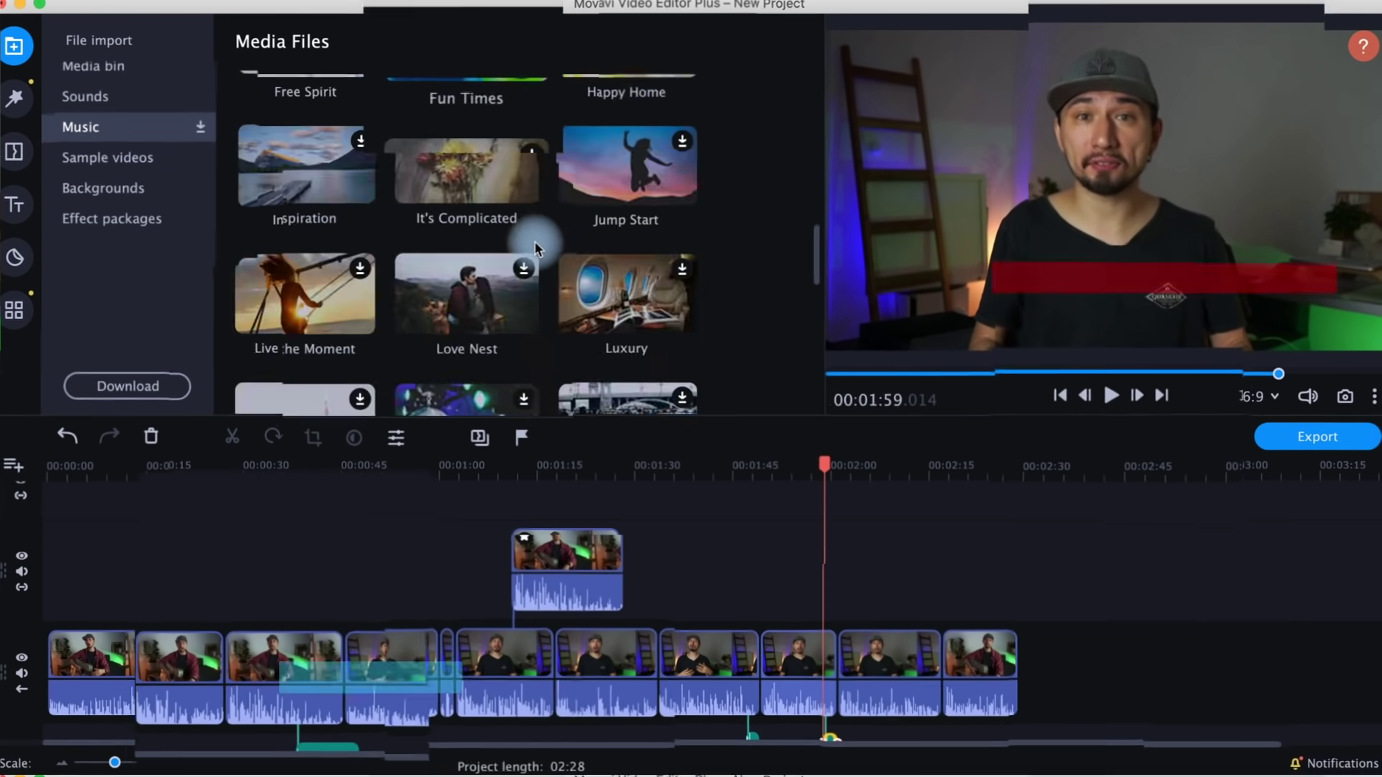
click(617, 102)
drag(714, 184, 754, 599)
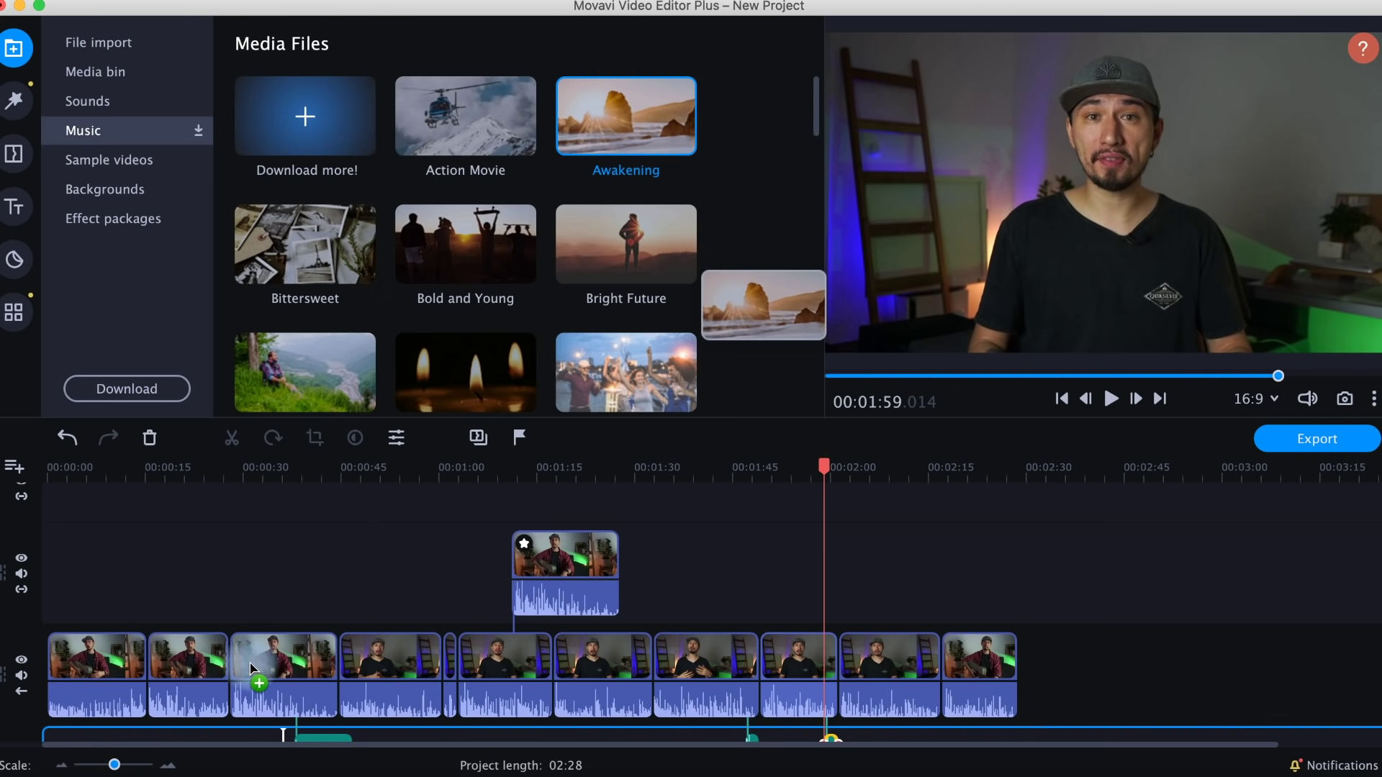
- Reposition the Awakening music onto the audio track beneath the clips
drag(175, 733, 174, 728)
scroll(228, 656, down, 3)
scroll(227, 655, down, 3)
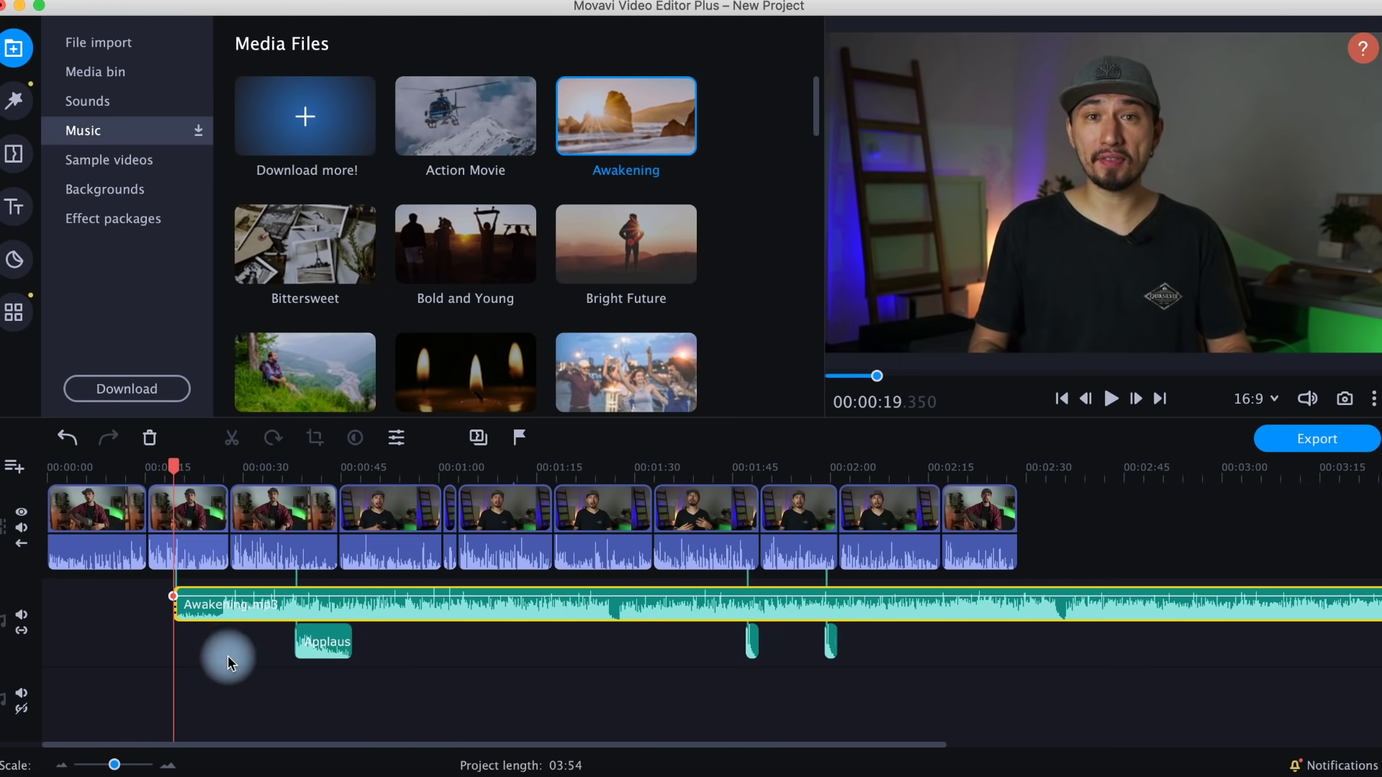
drag(261, 599, 135, 706)
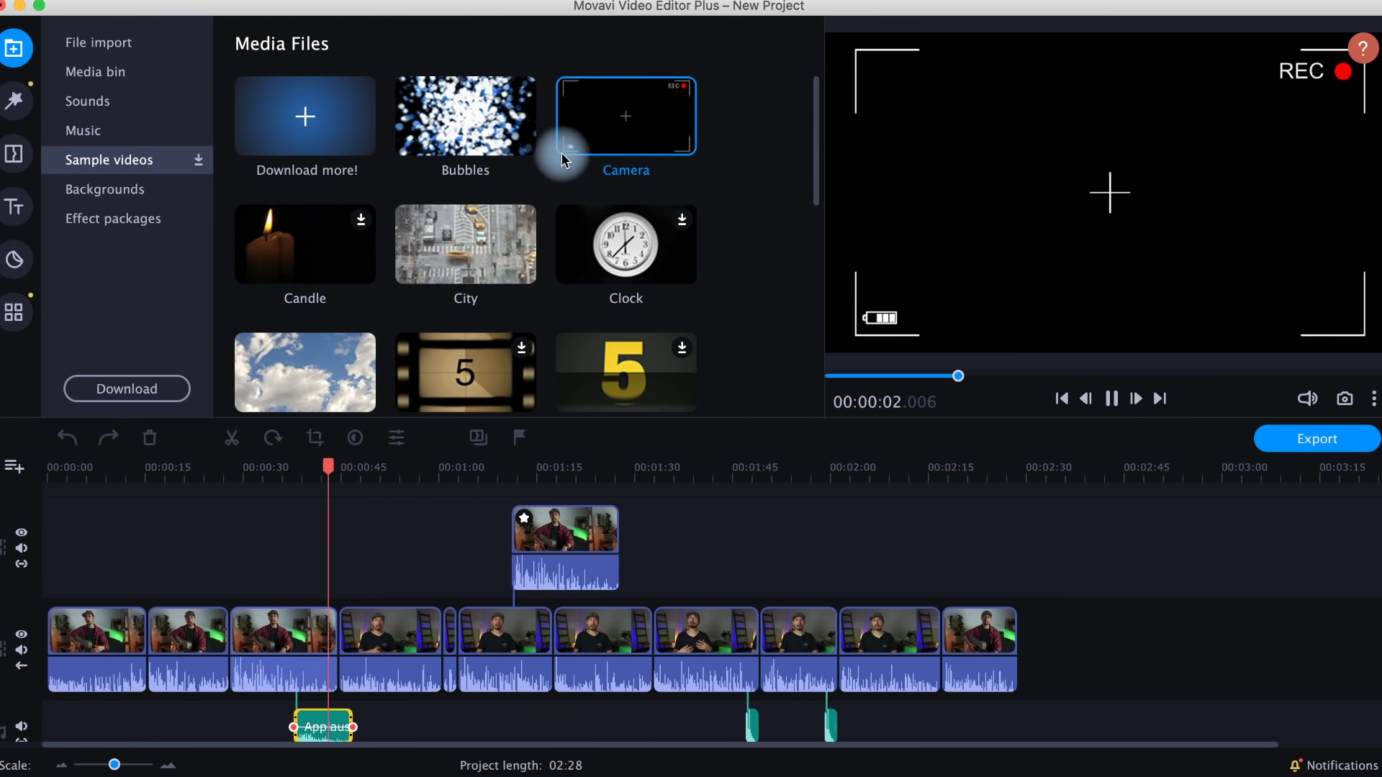
click(121, 195)
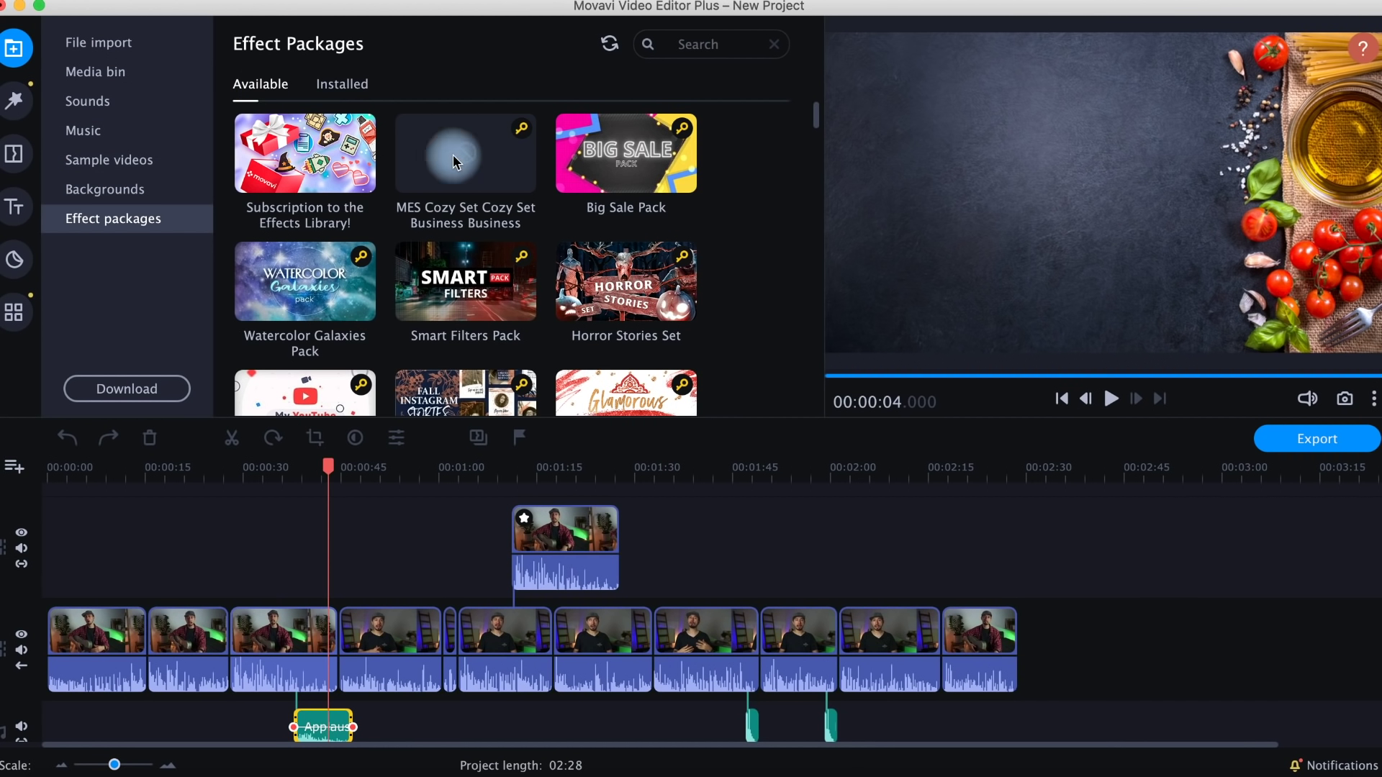
scroll(617, 304, down, 2)
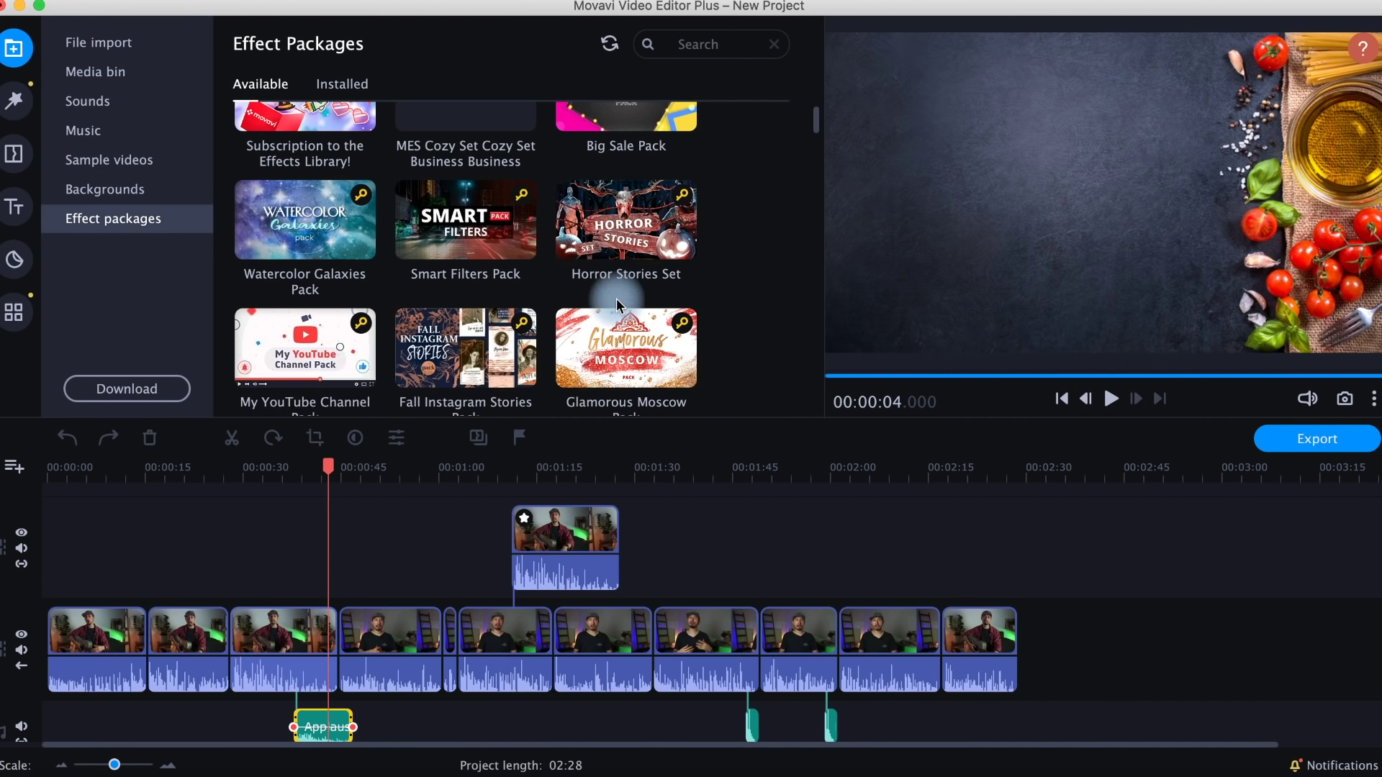
scroll(481, 337, down, 4)
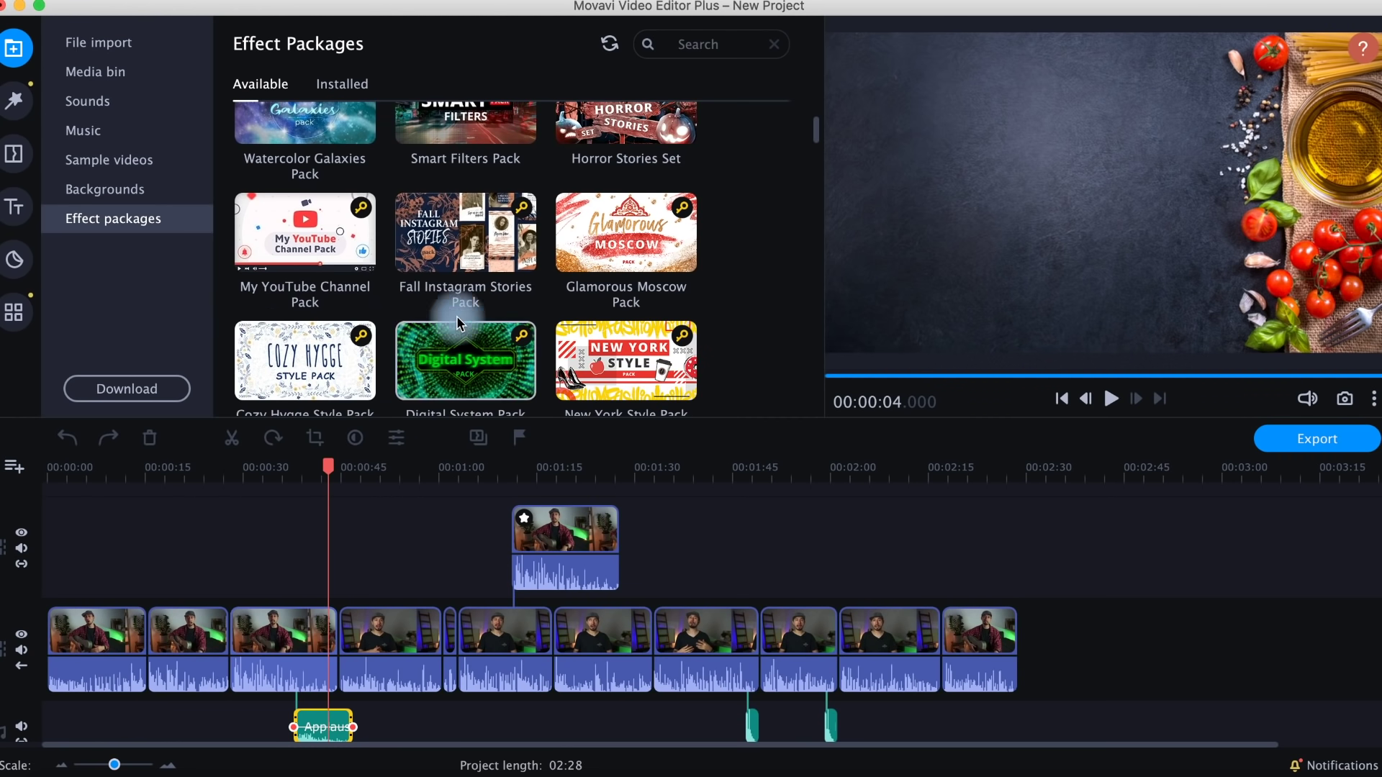
scroll(481, 250, down, 7)
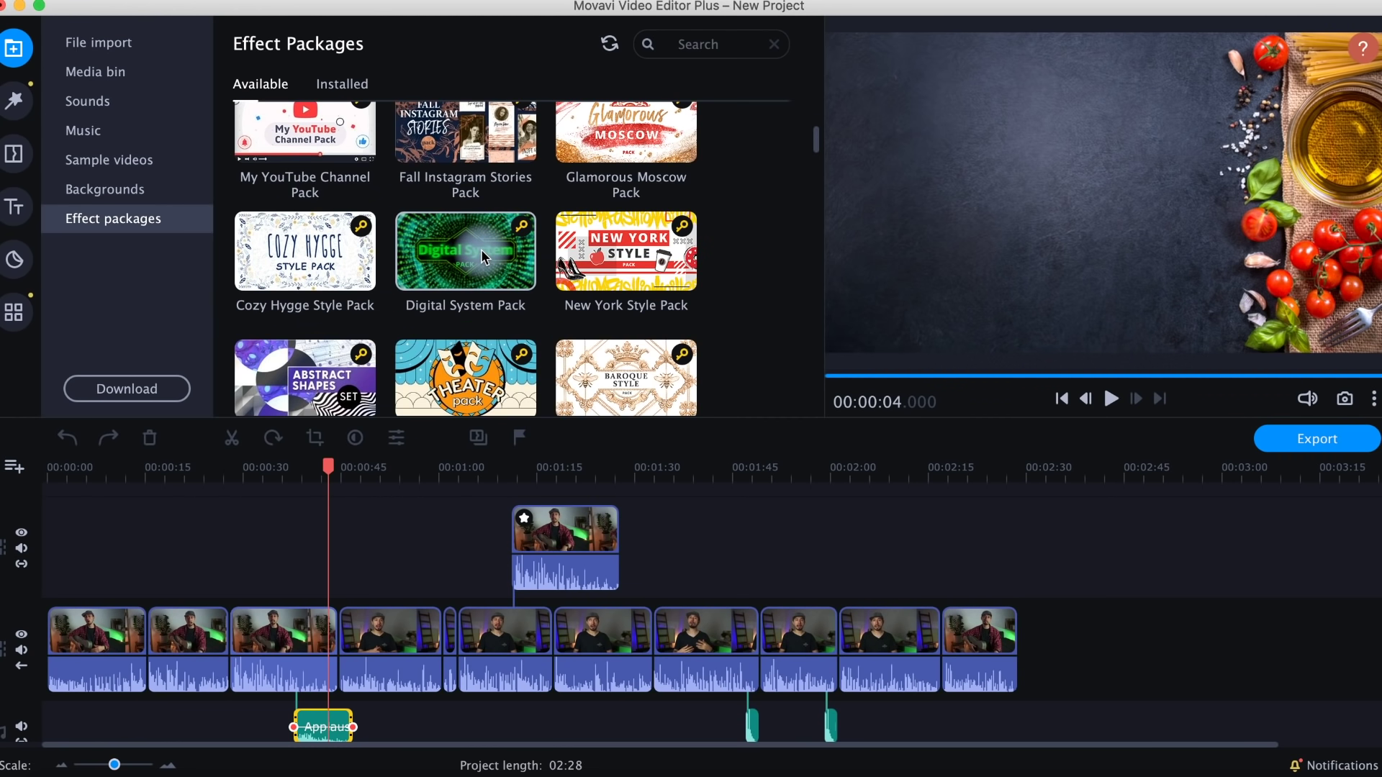
scroll(482, 258, down, 6)
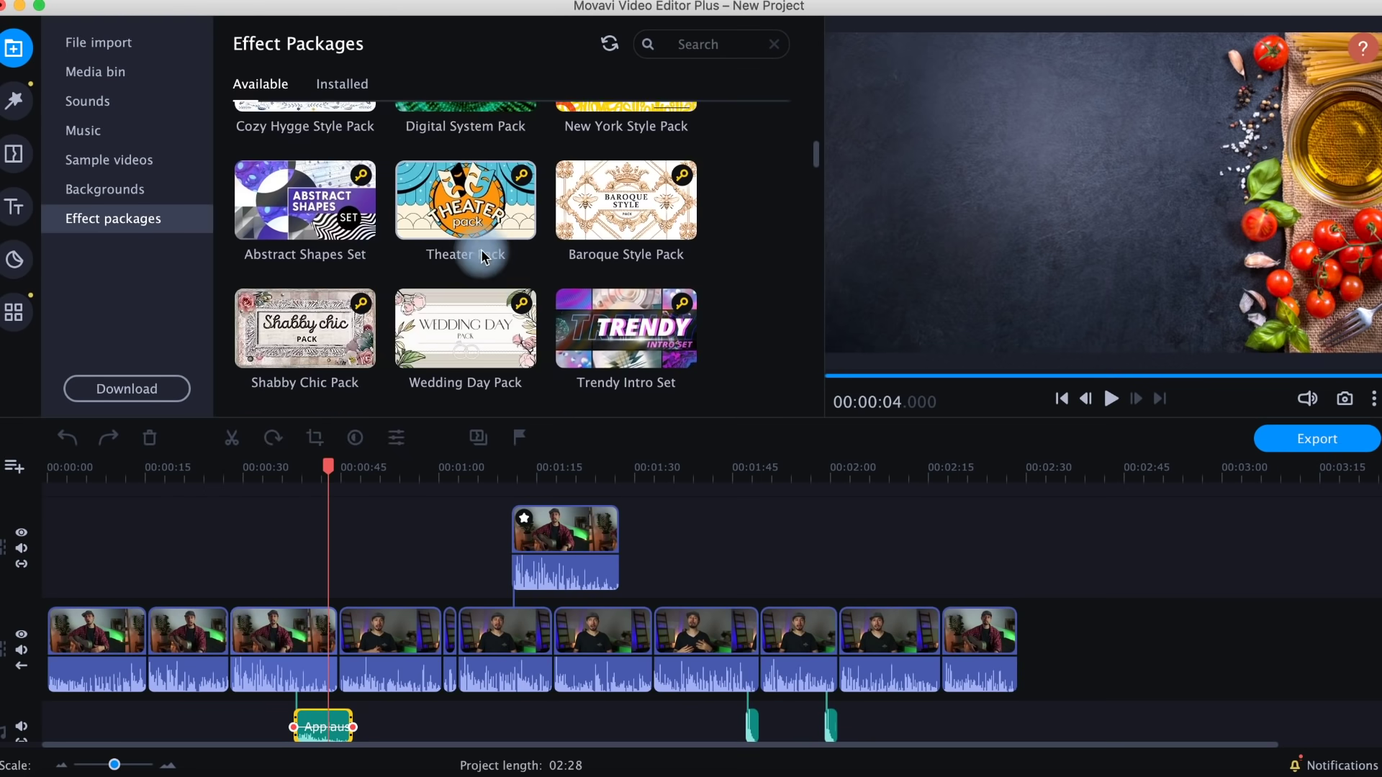
scroll(482, 257, down, 8)
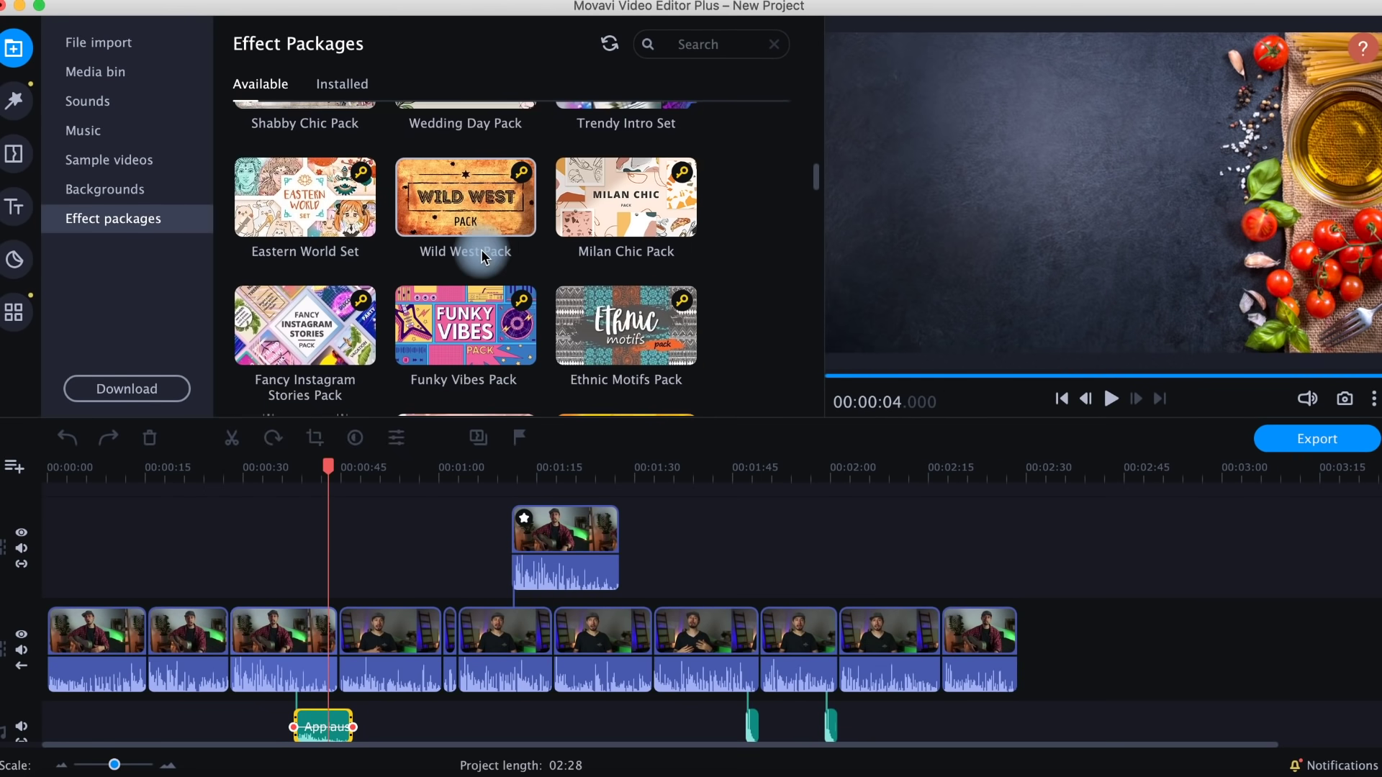
scroll(483, 257, down, 6)
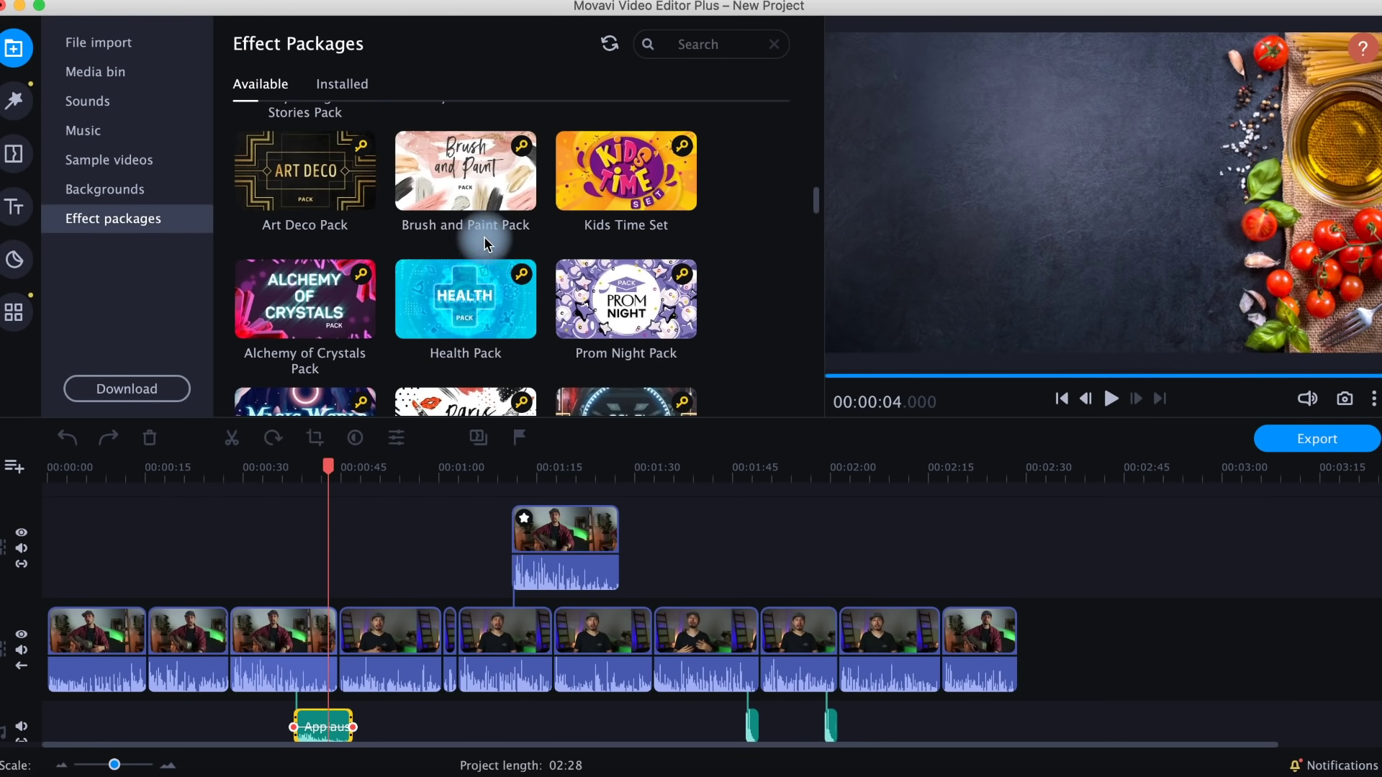
scroll(482, 267, down, 6)
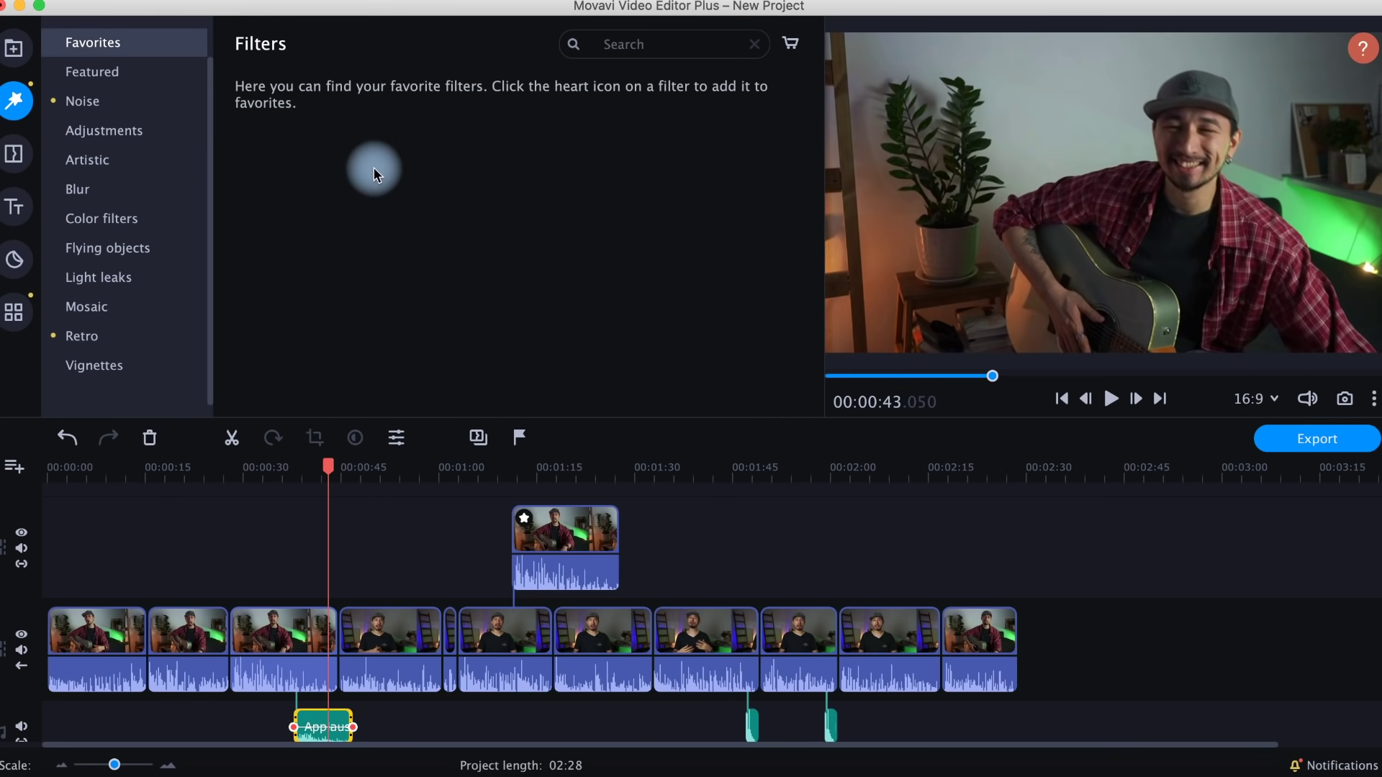
click(128, 86)
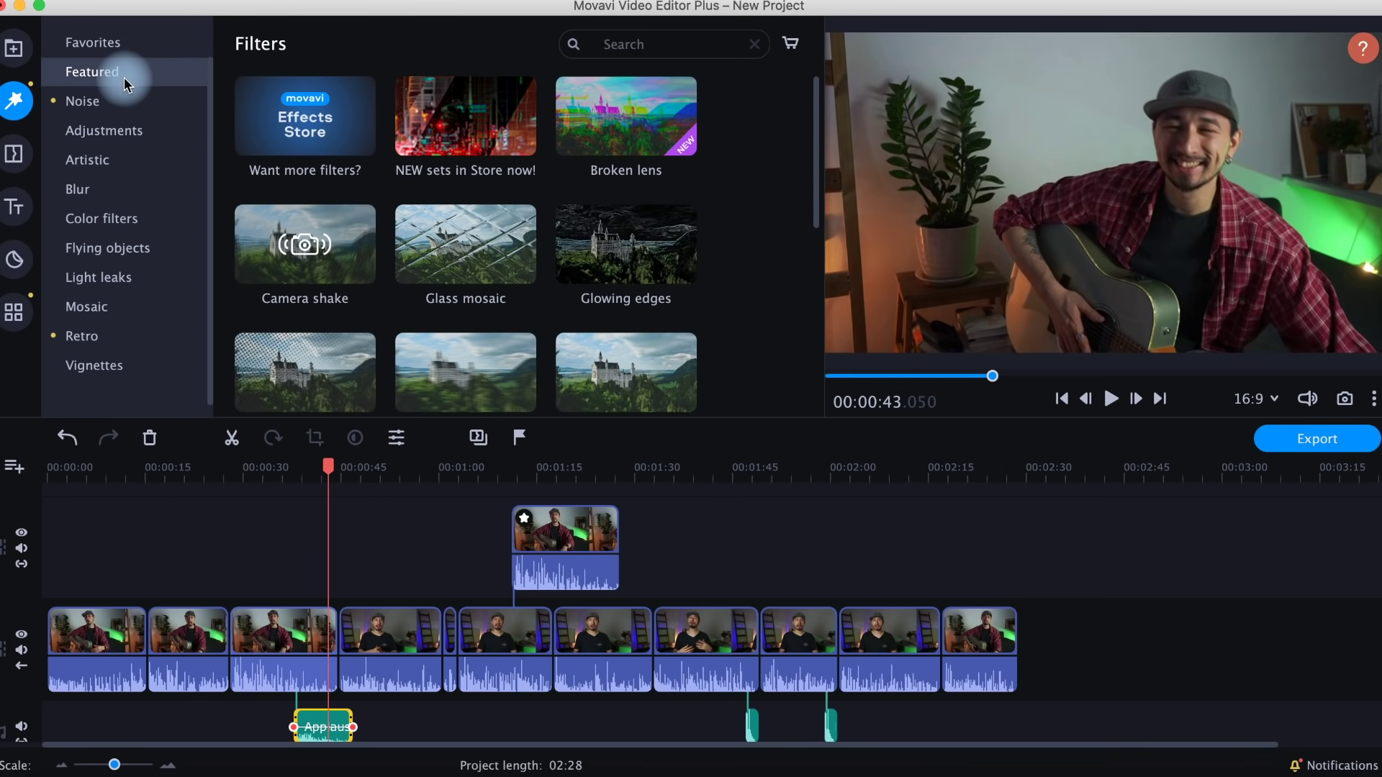
click(84, 110)
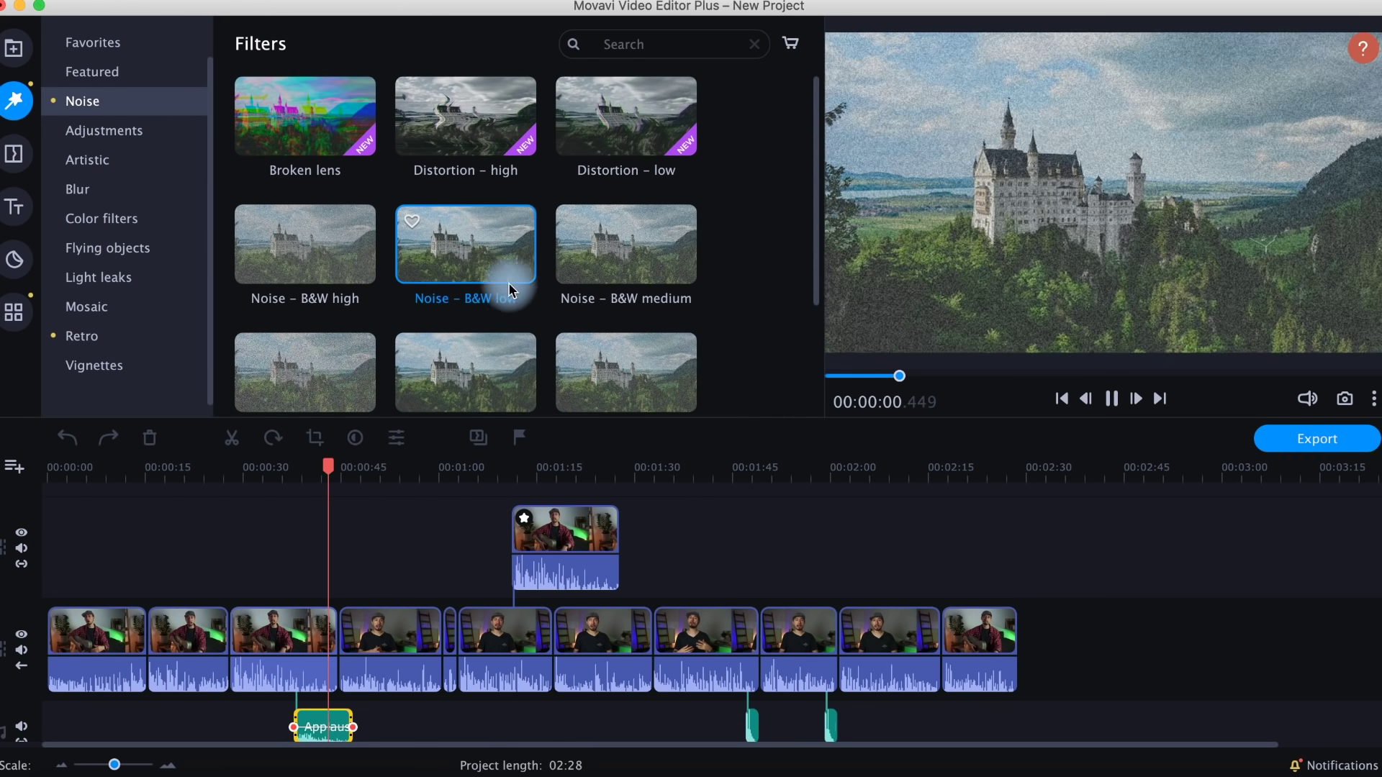
scroll(494, 182, down, 2)
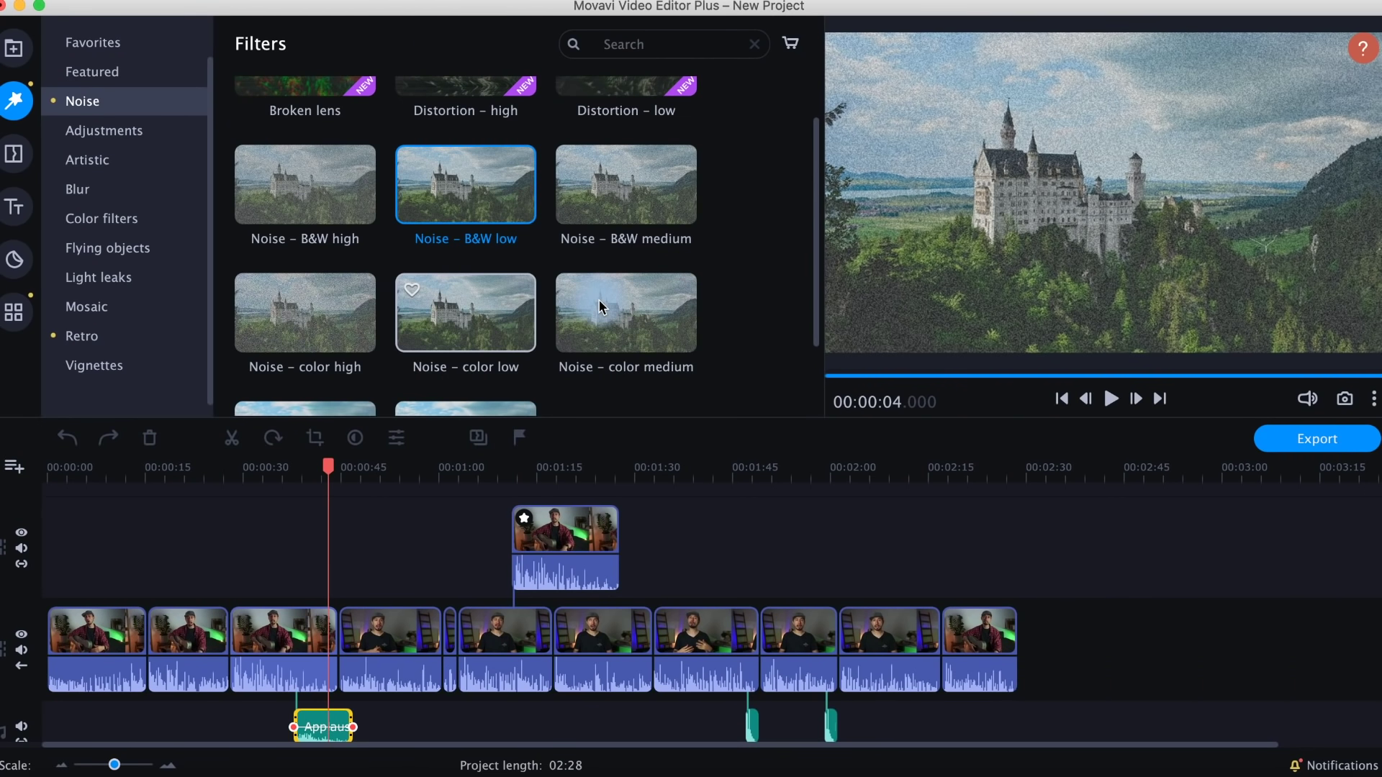
click(600, 302)
scroll(755, 310, down, 3)
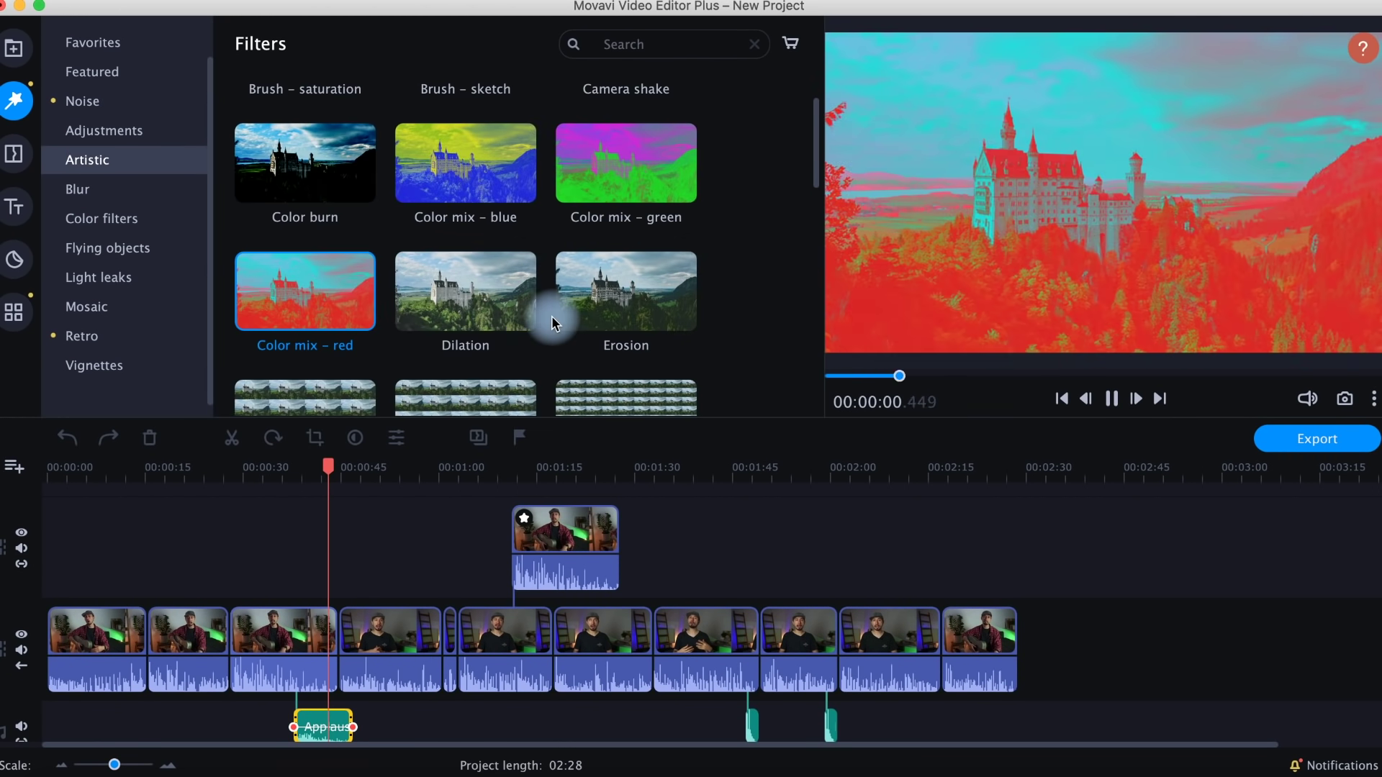
scroll(758, 304, down, 2)
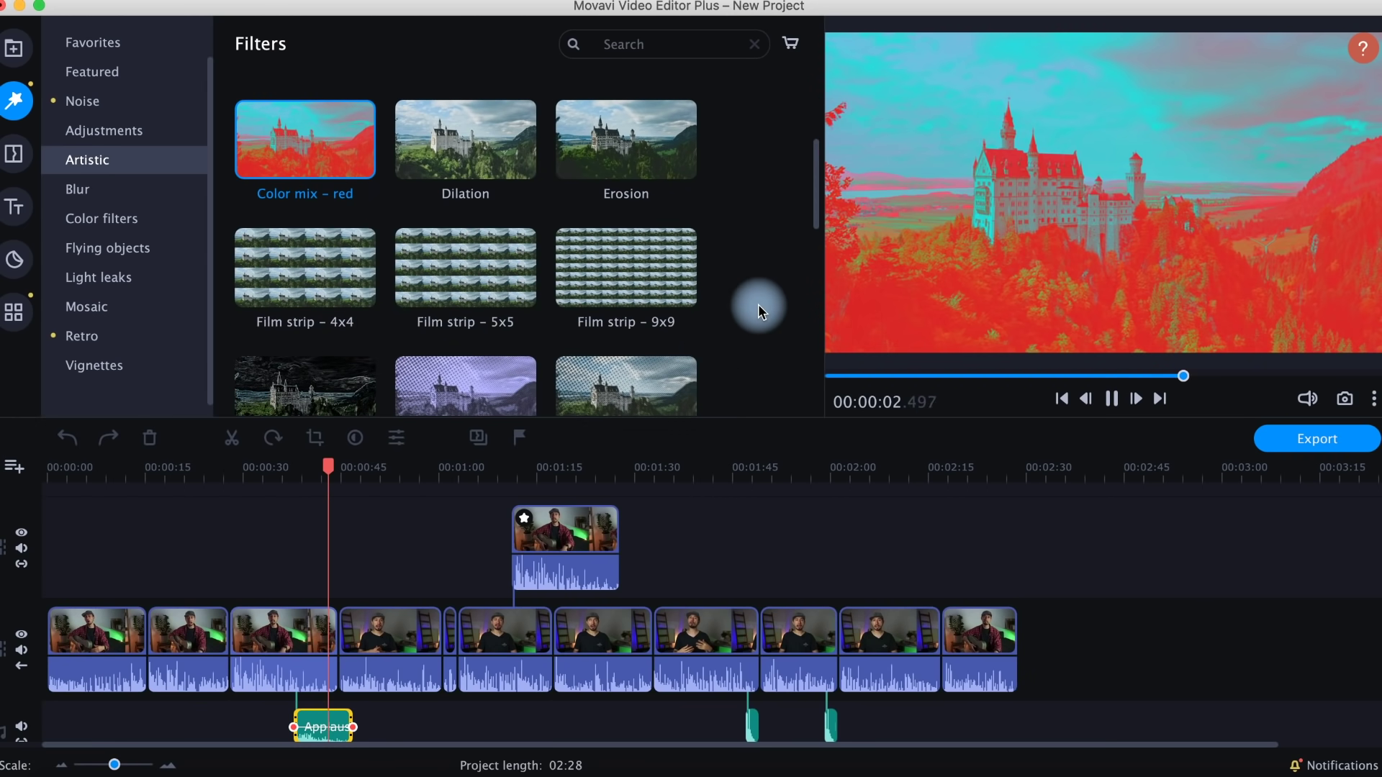
scroll(759, 304, down, 5)
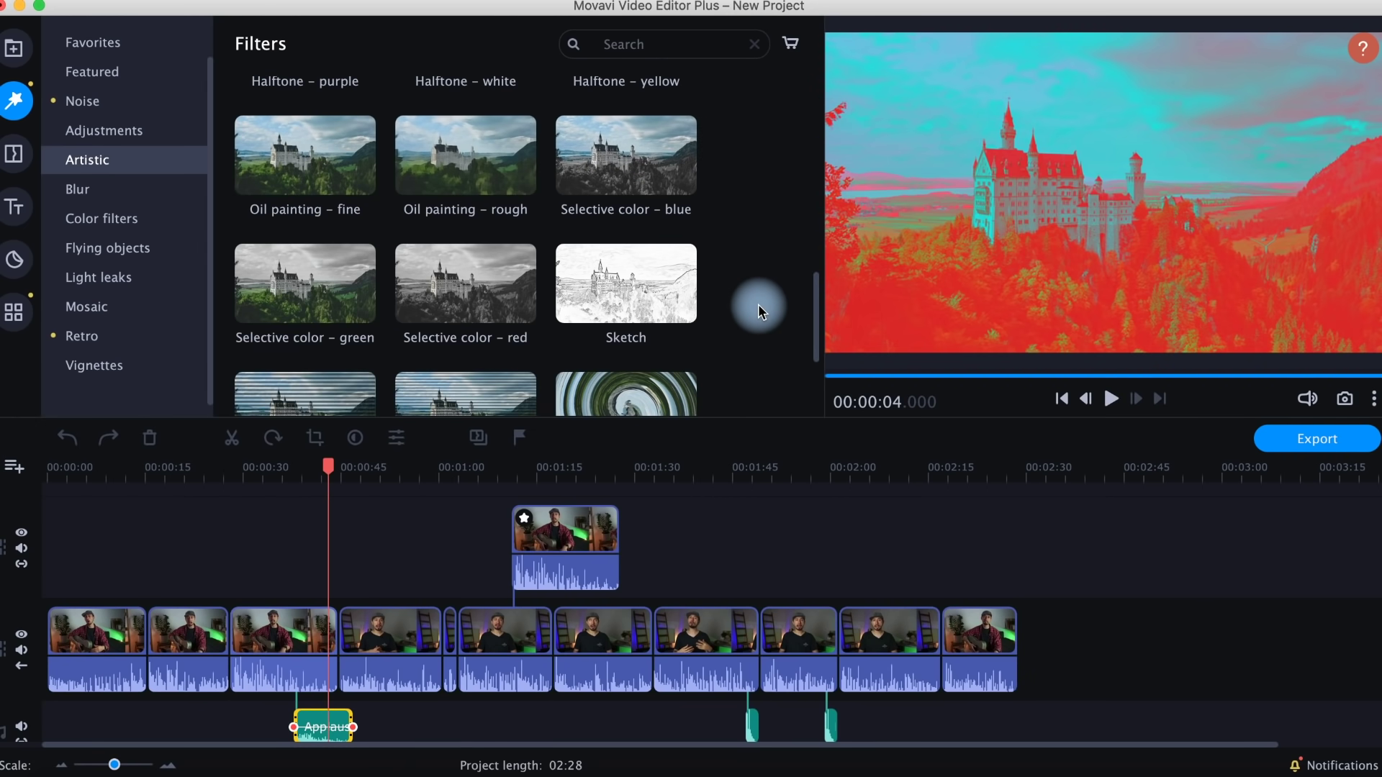
scroll(758, 304, down, 1)
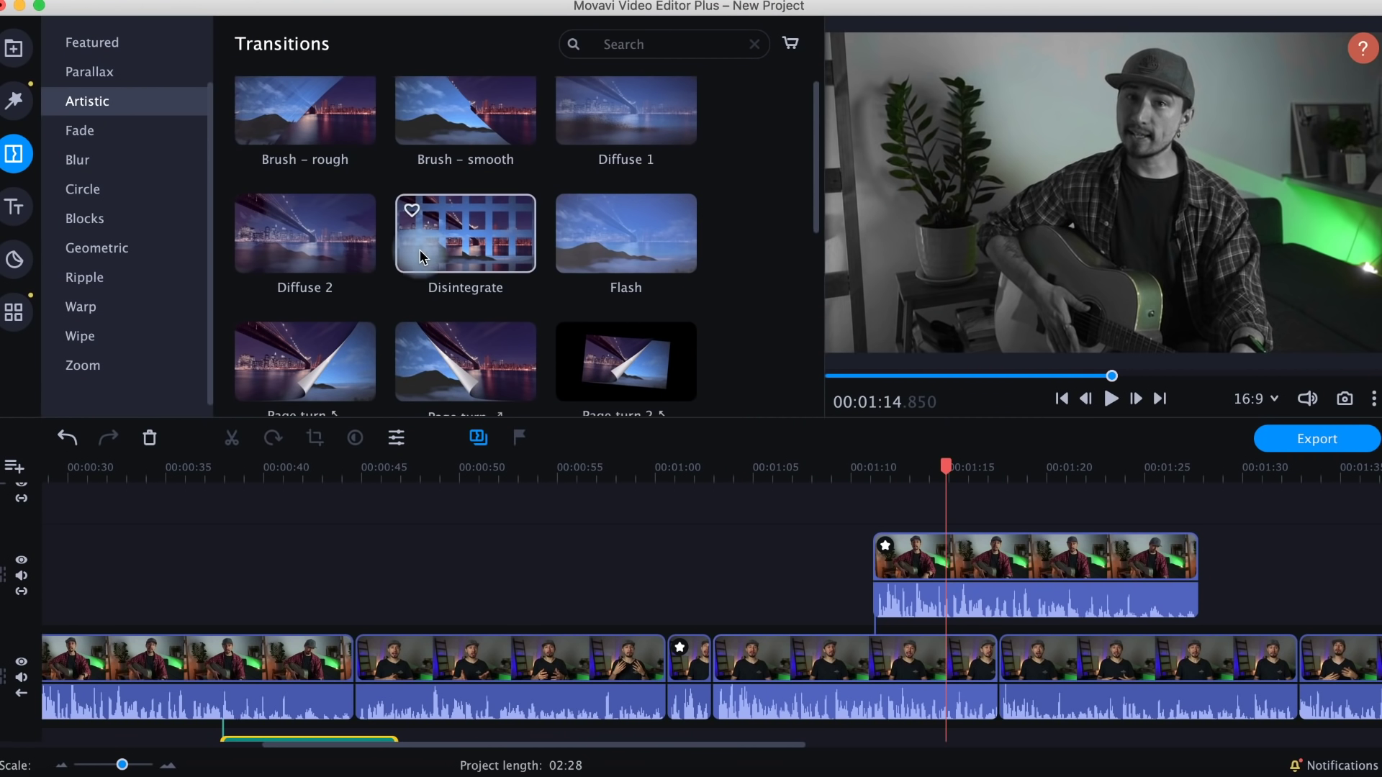
- Place the Flash transition between two of the final guitar clips
scroll(423, 257, down, 4)
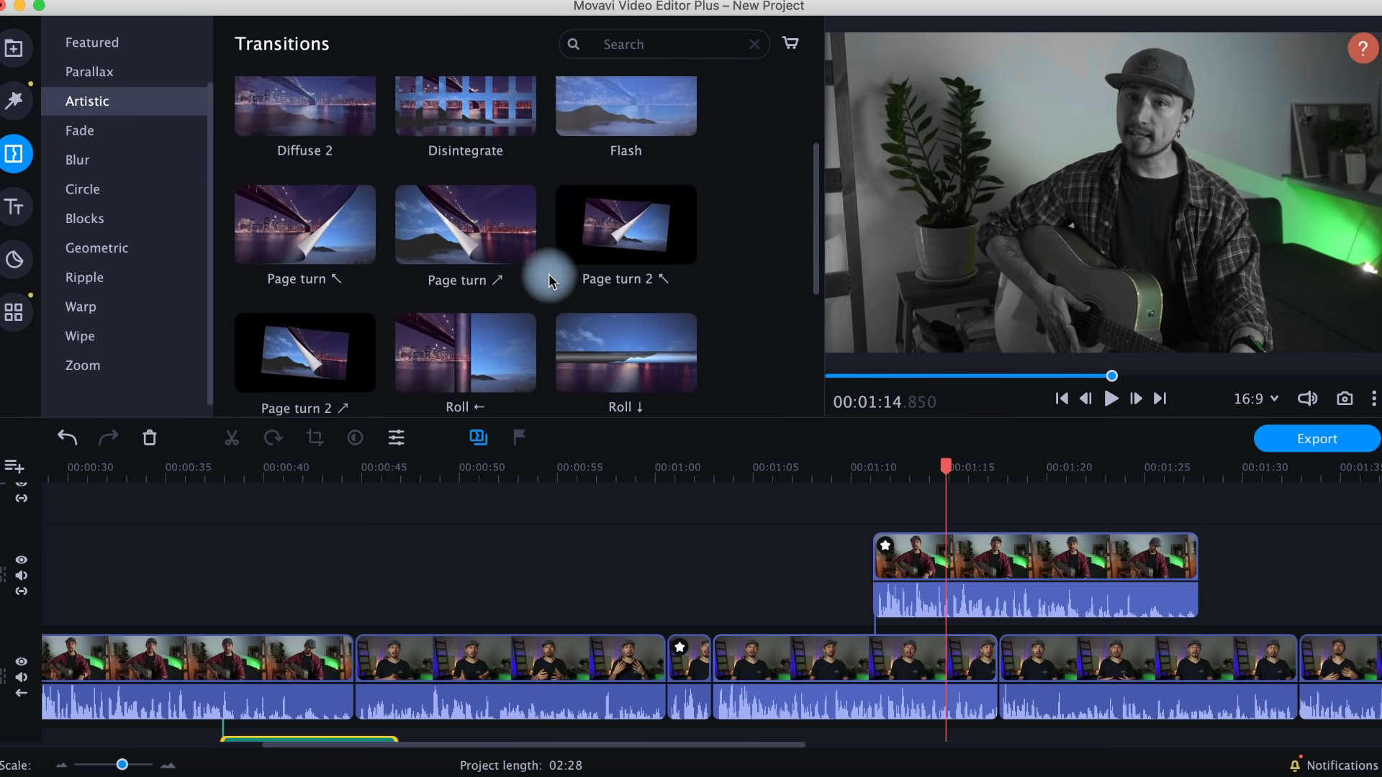
scroll(549, 275, down, 7)
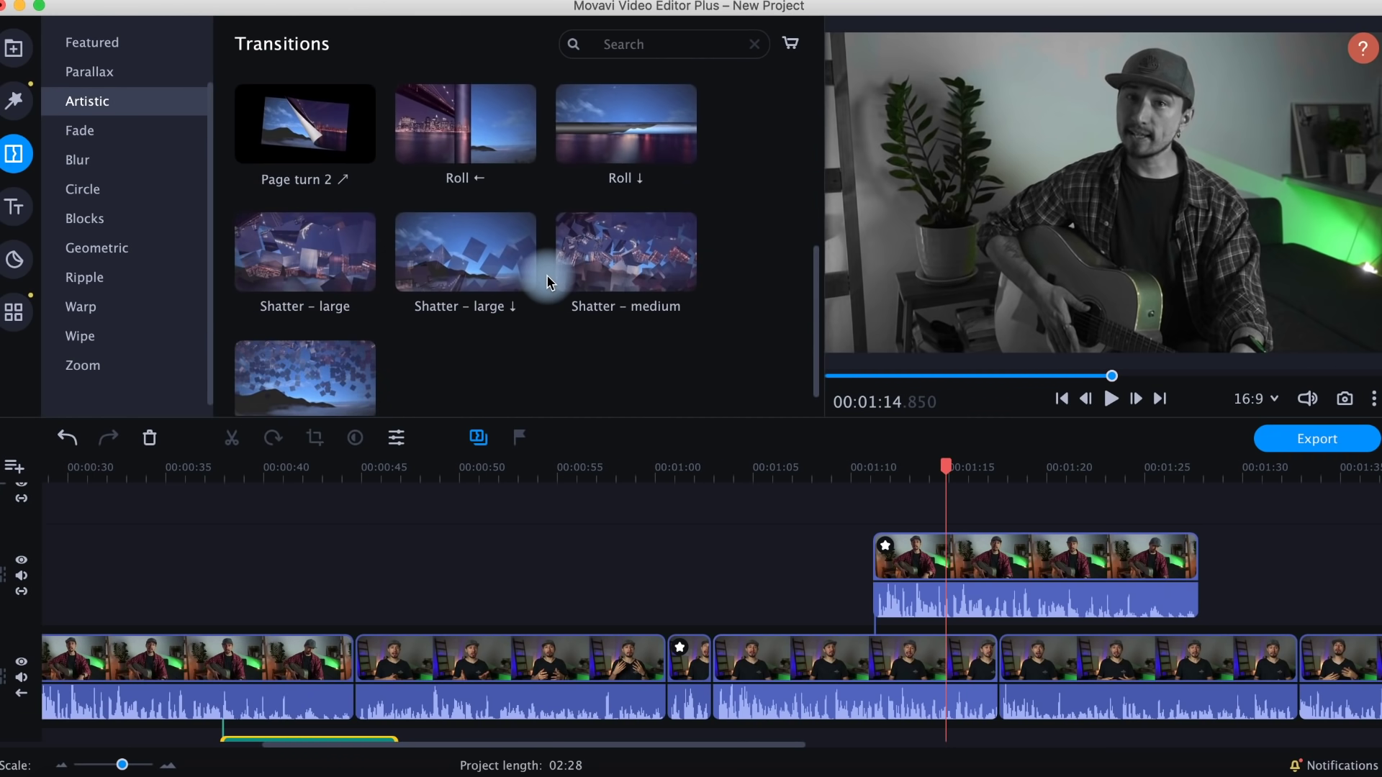
scroll(546, 274, up, 10)
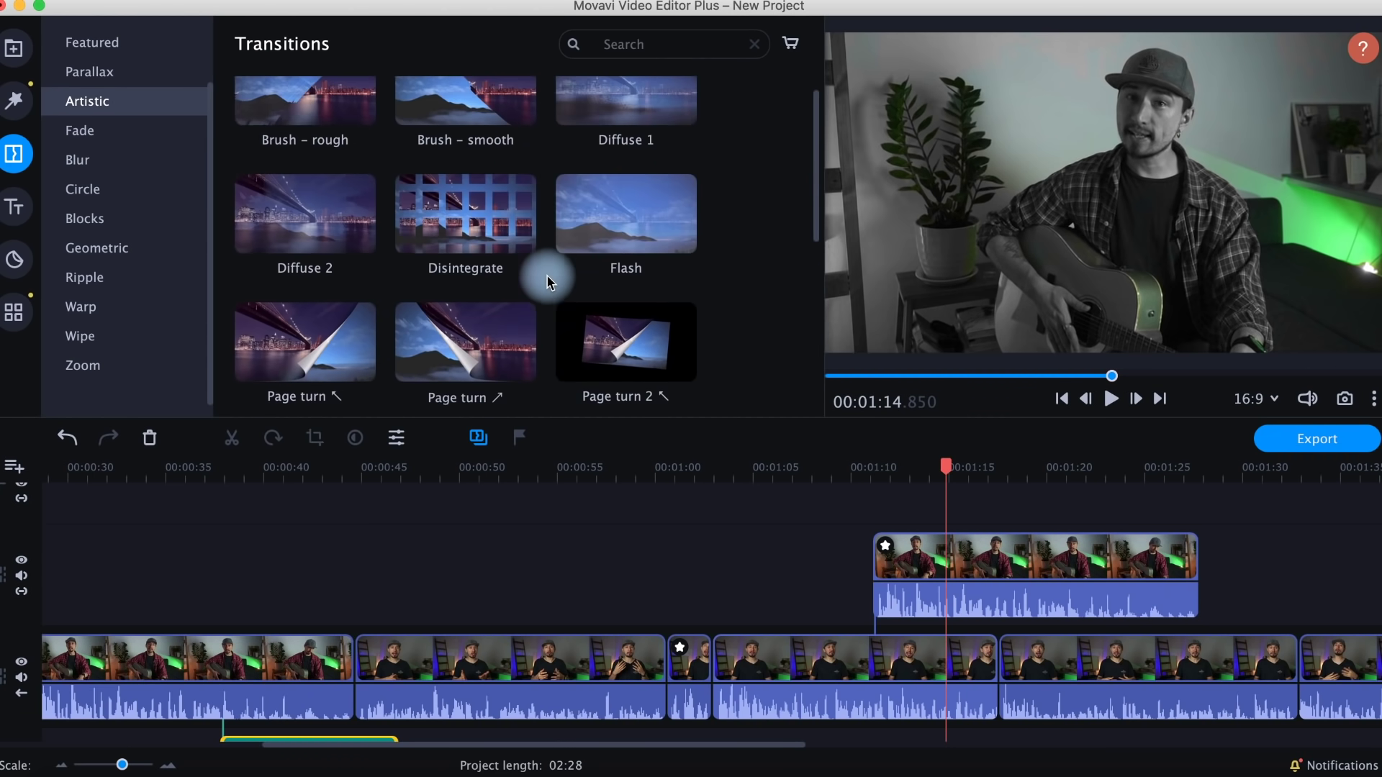
click(650, 265)
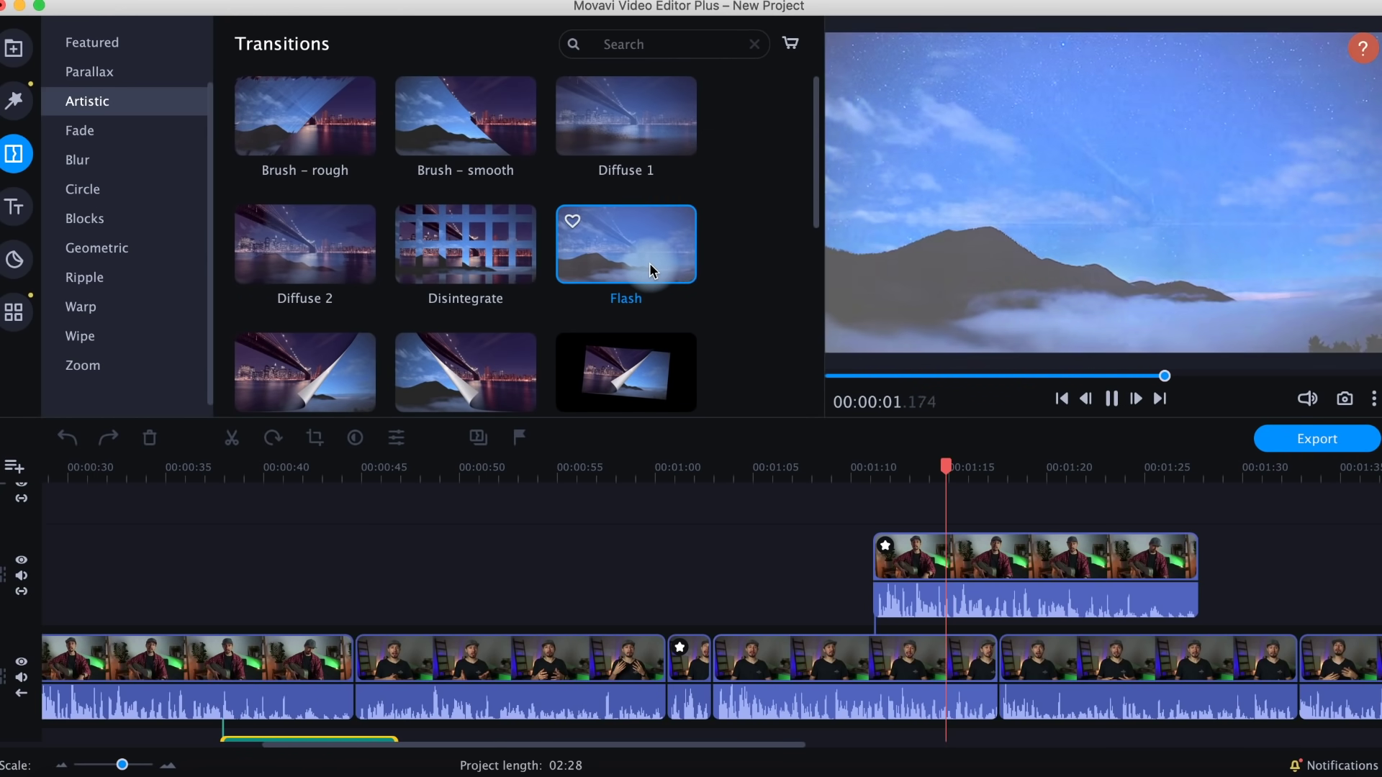
click(662, 131)
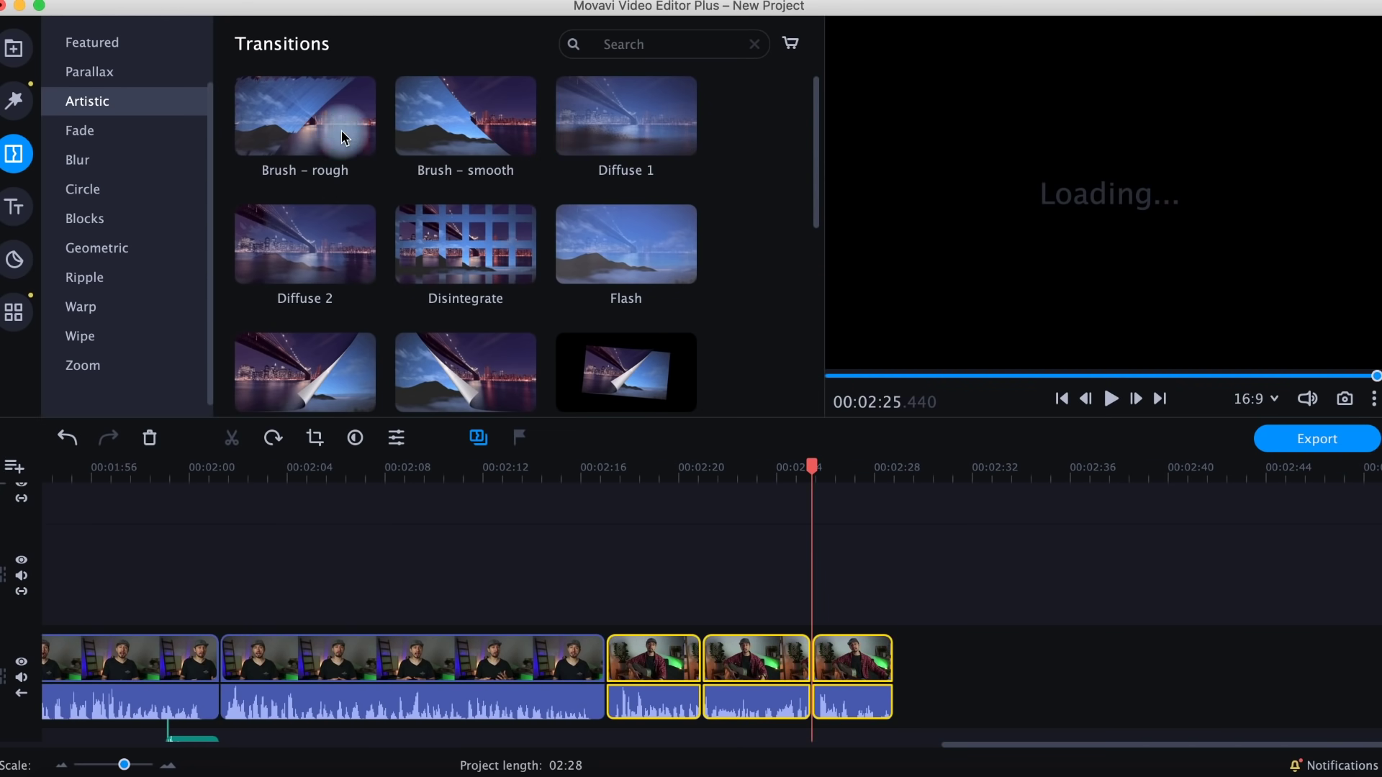
drag(650, 223, 701, 672)
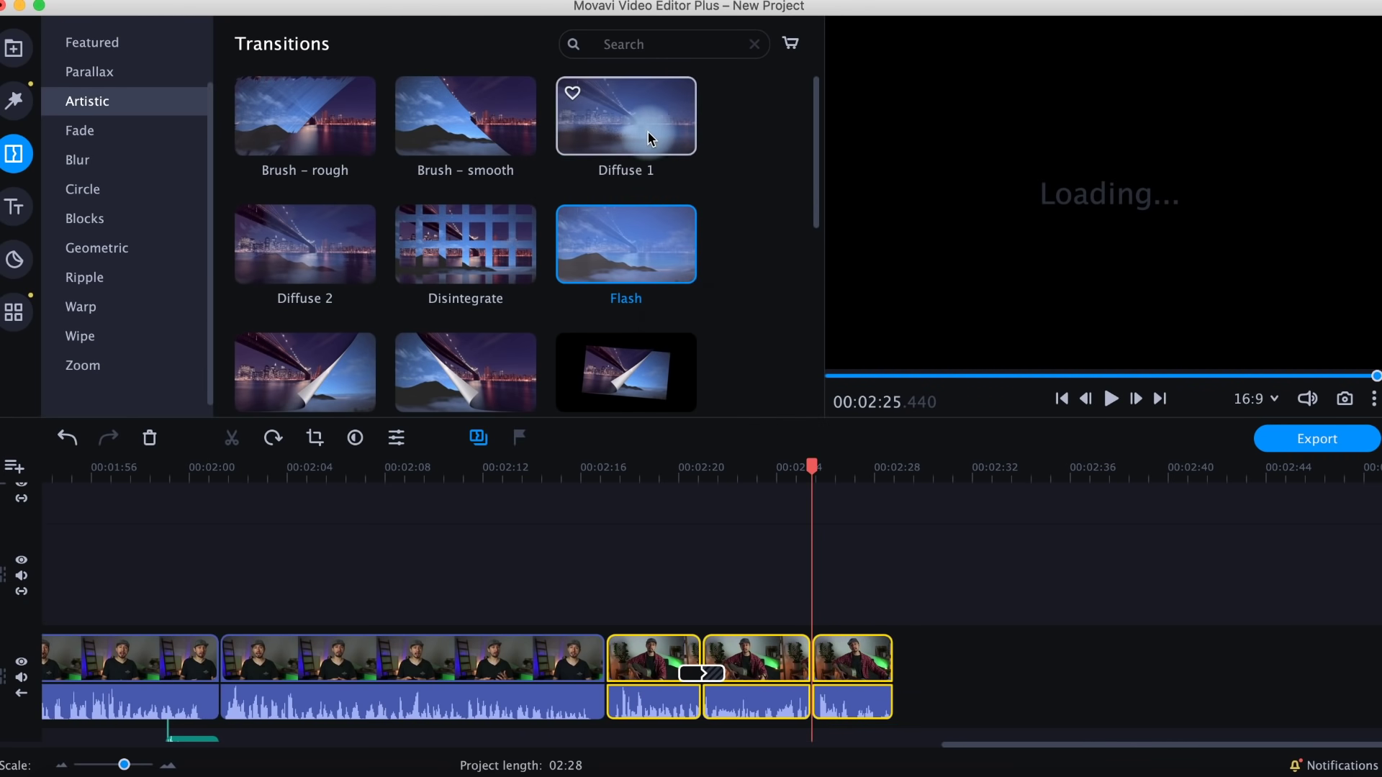
- Add the Parallax 4 transition at the next clip boundary
click(91, 72)
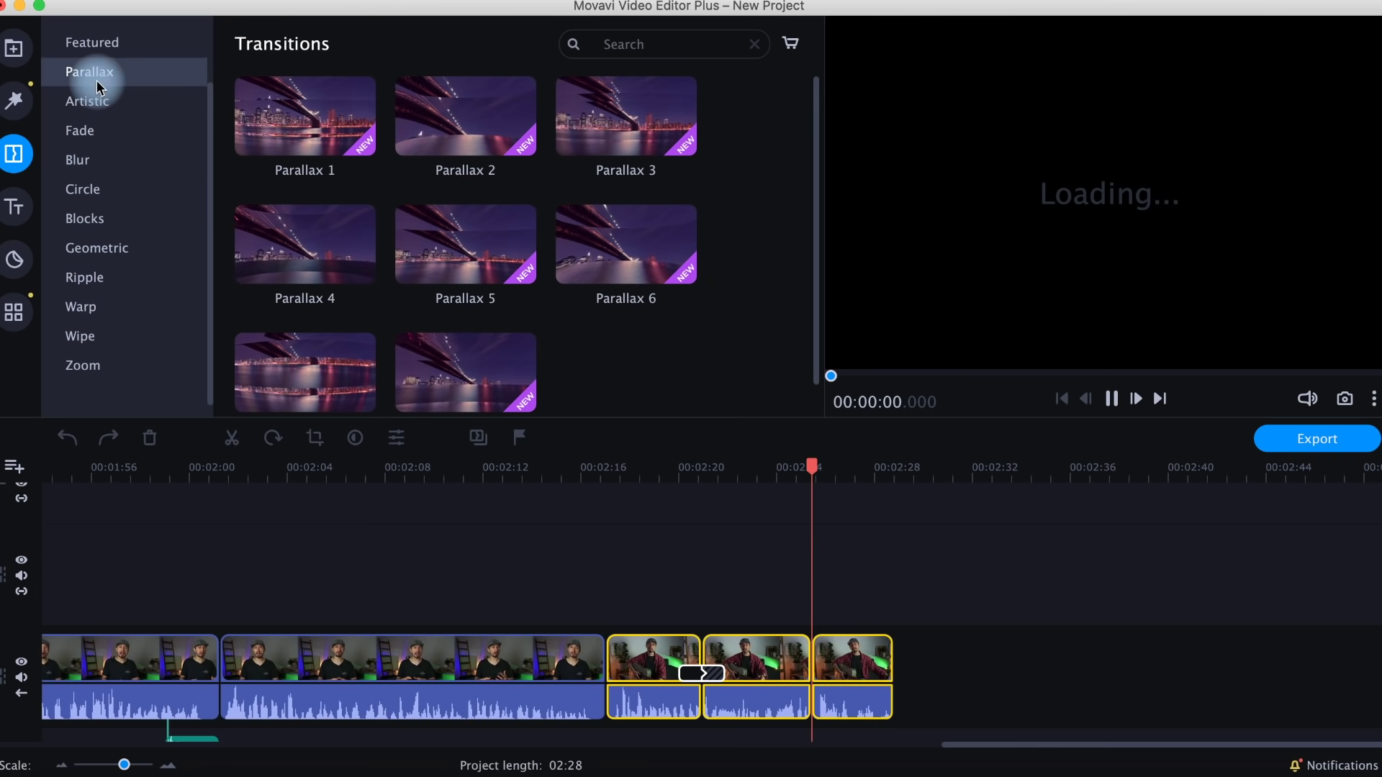
drag(339, 245, 774, 686)
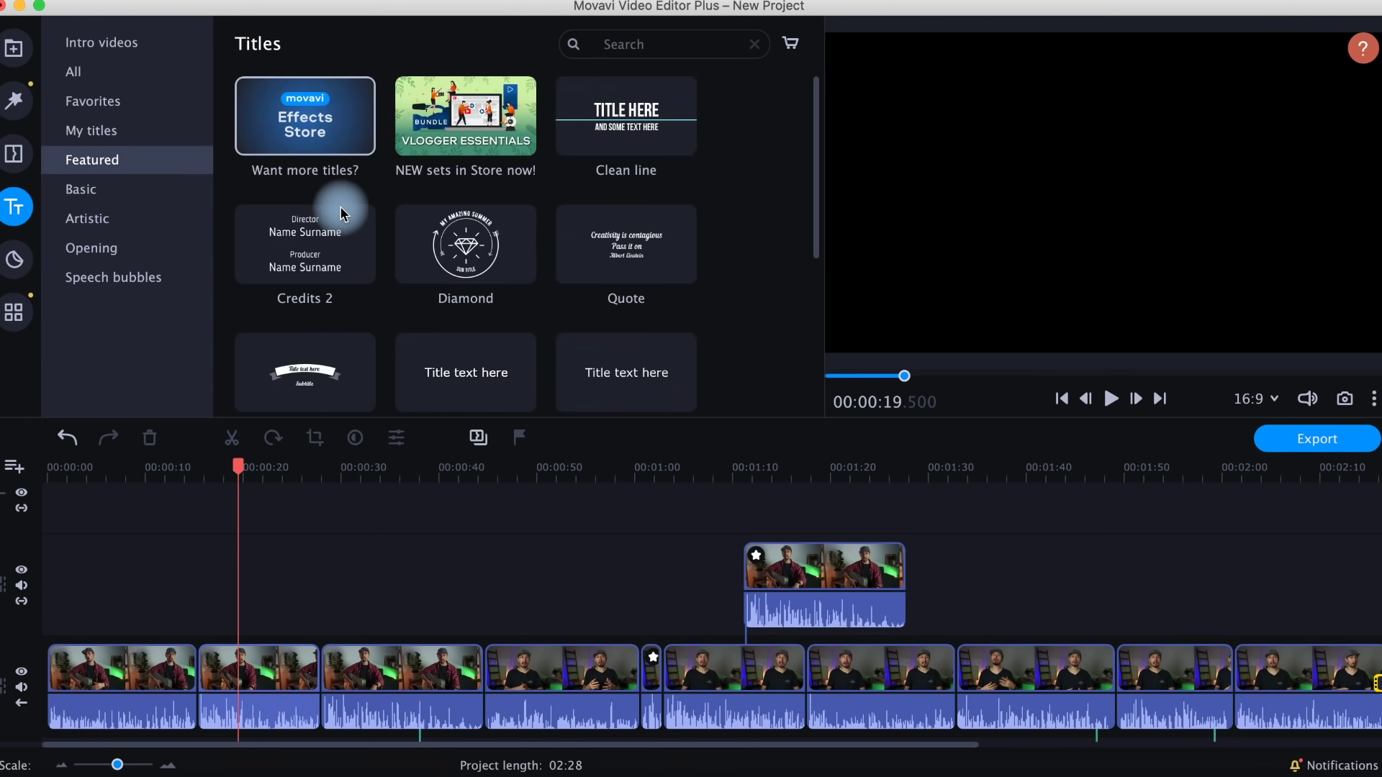
scroll(340, 206, down, 2)
- Add the Credits 2 title template to the start of the timeline
click(340, 206)
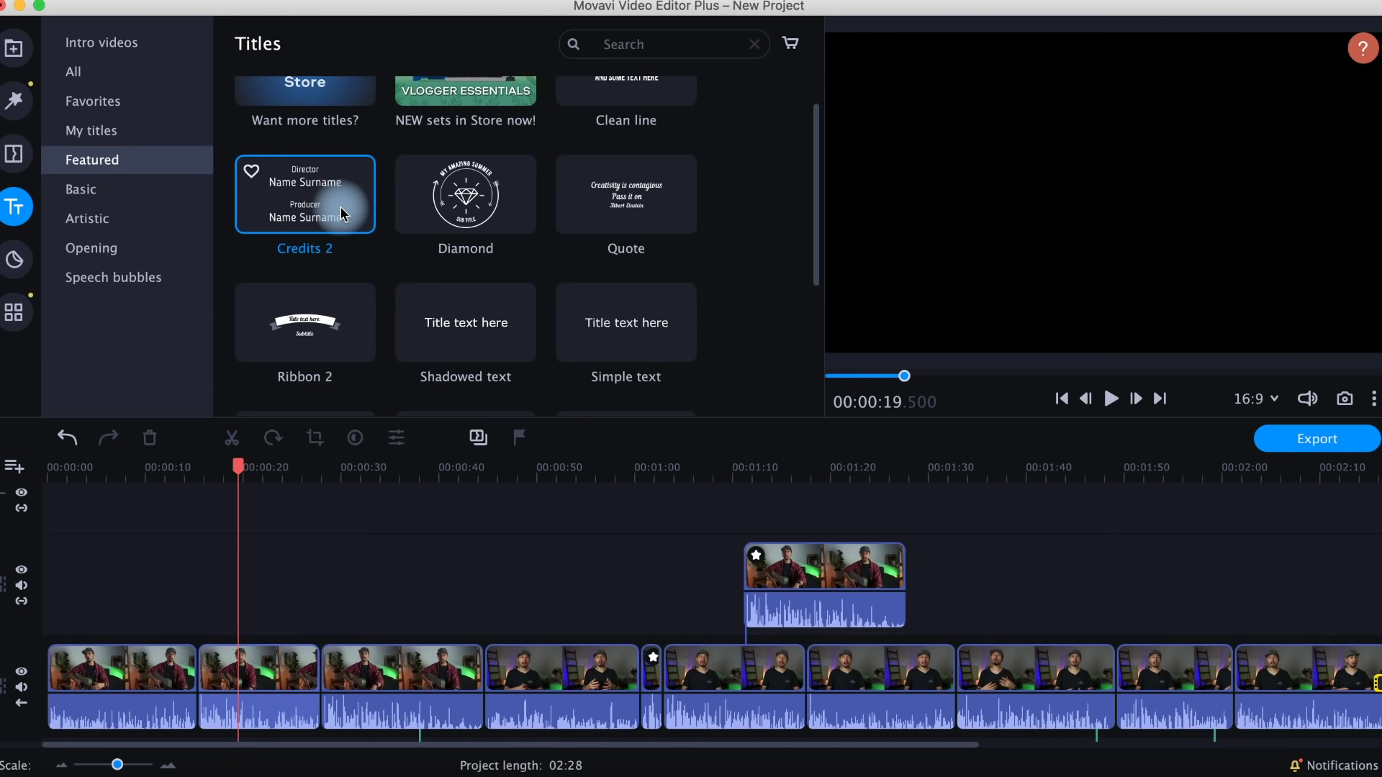
scroll(490, 277, down, 2)
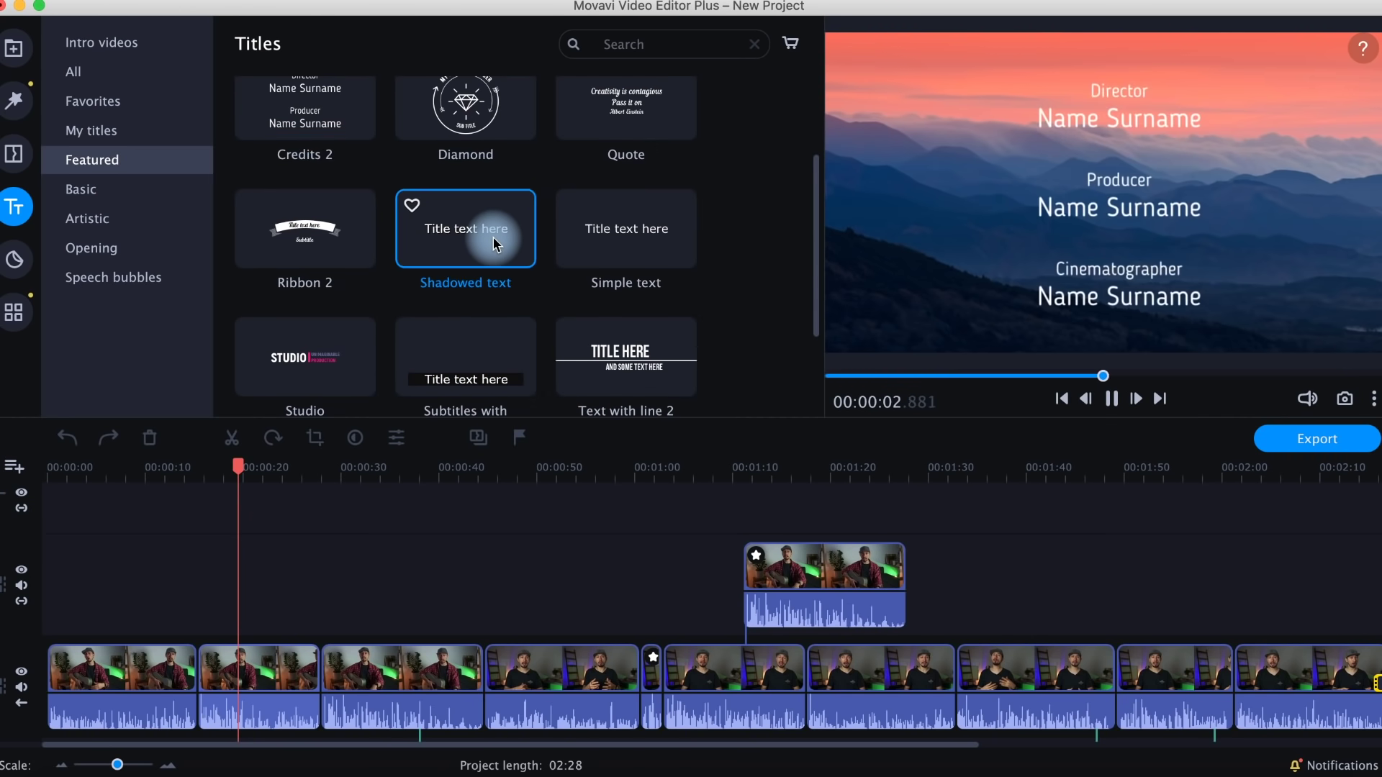
scroll(494, 236, down, 2)
mouse_move(334, 192)
mouse_down()
mouse_move(193, 338)
mouse_move(87, 548)
mouse_move(61, 532)
mouse_up()
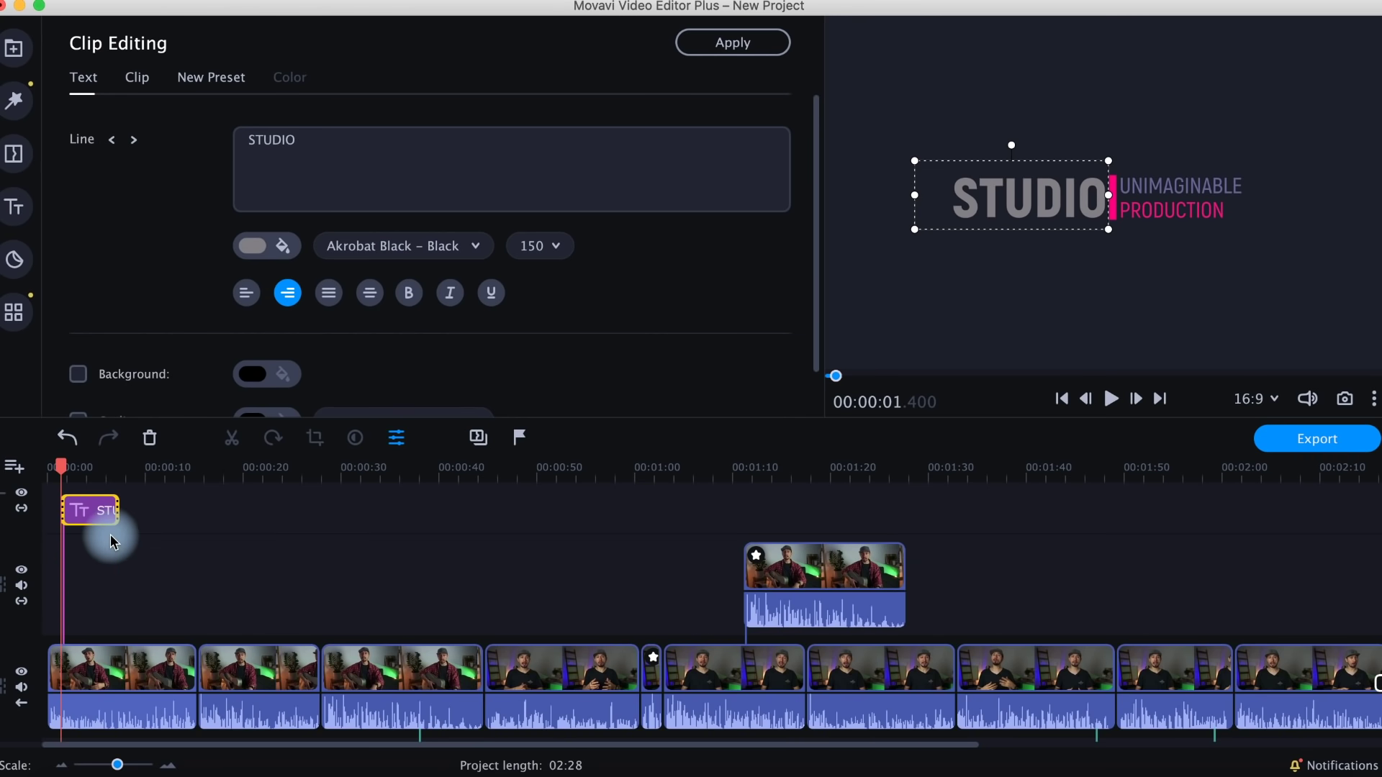
scroll(112, 541, up, 1)
scroll(97, 541, left, 1)
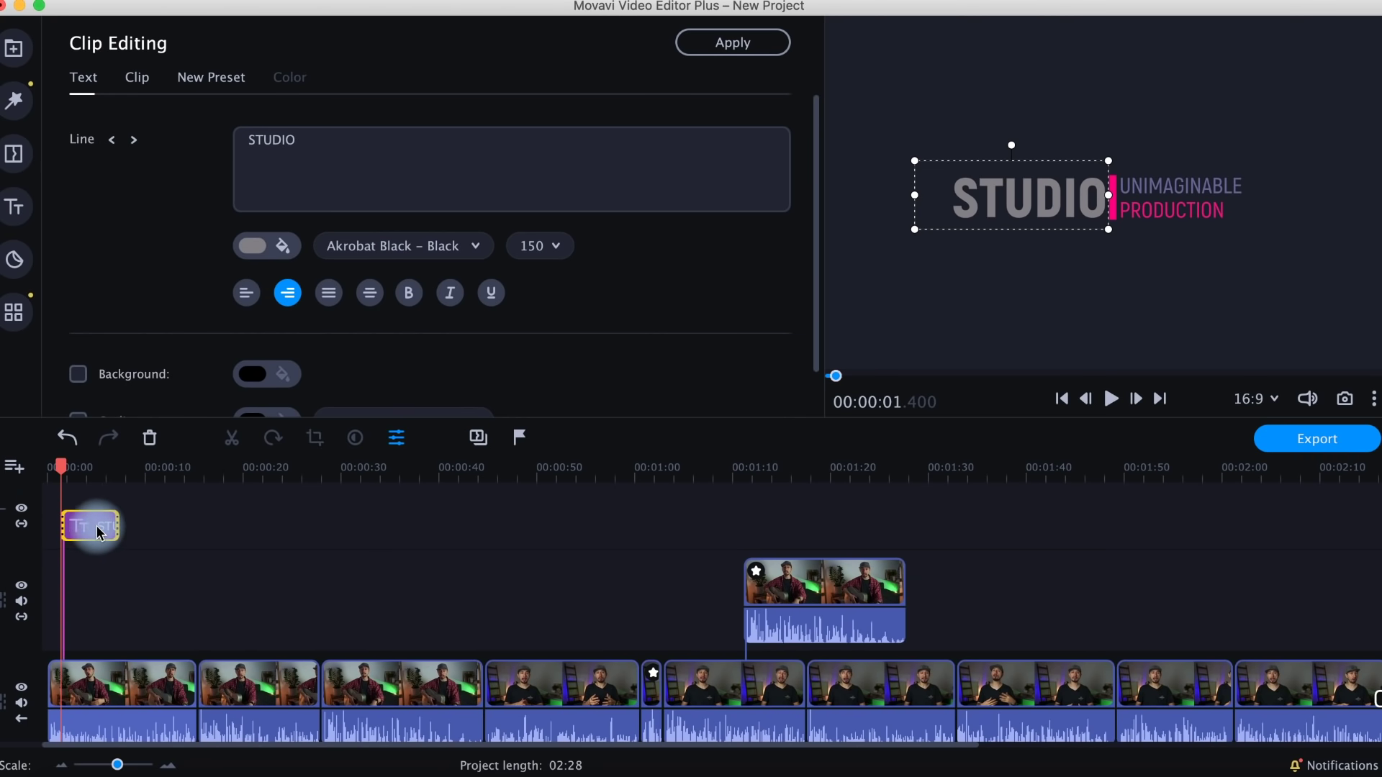
key(super+equal)
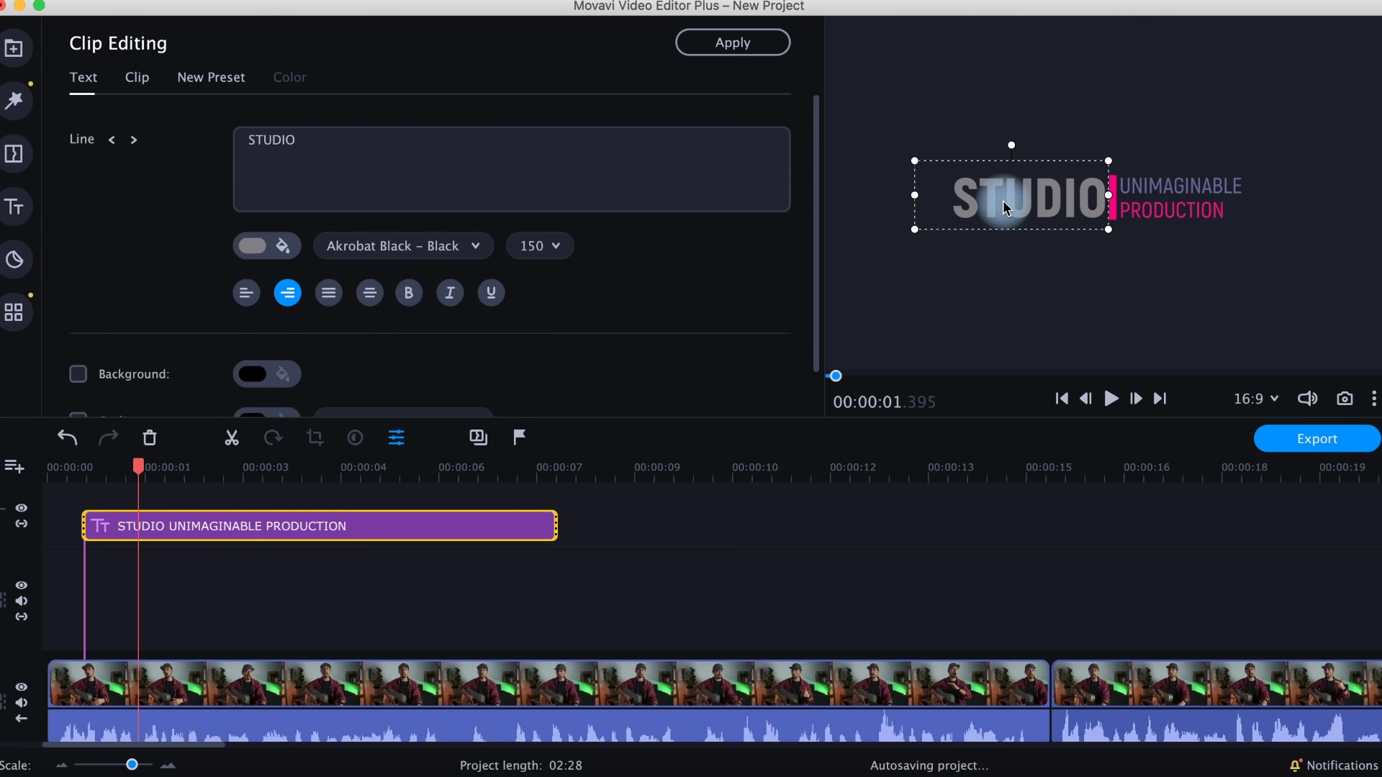
- Replace the title word STUDIO with MOVAVI and set it in BERNIER Shade font
double_click(1017, 201)
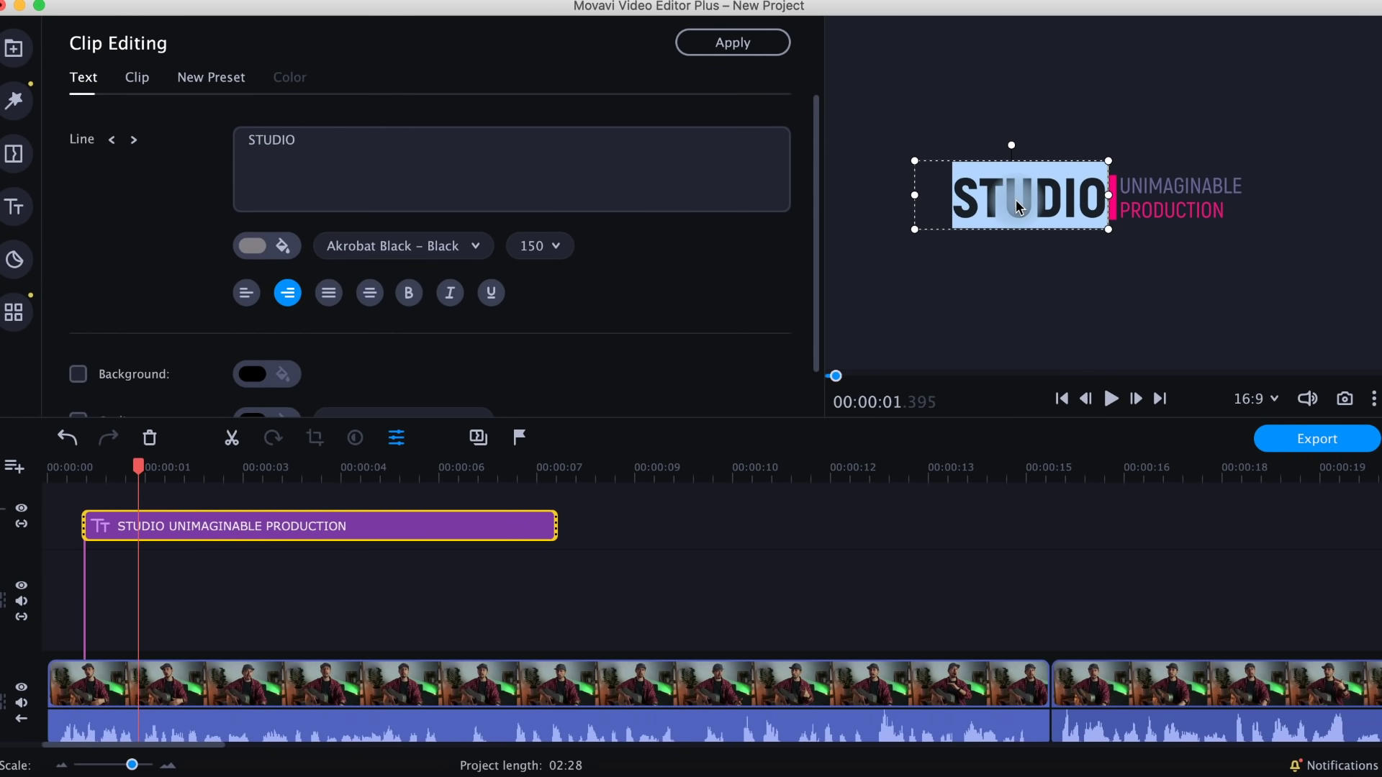
text(MOV)
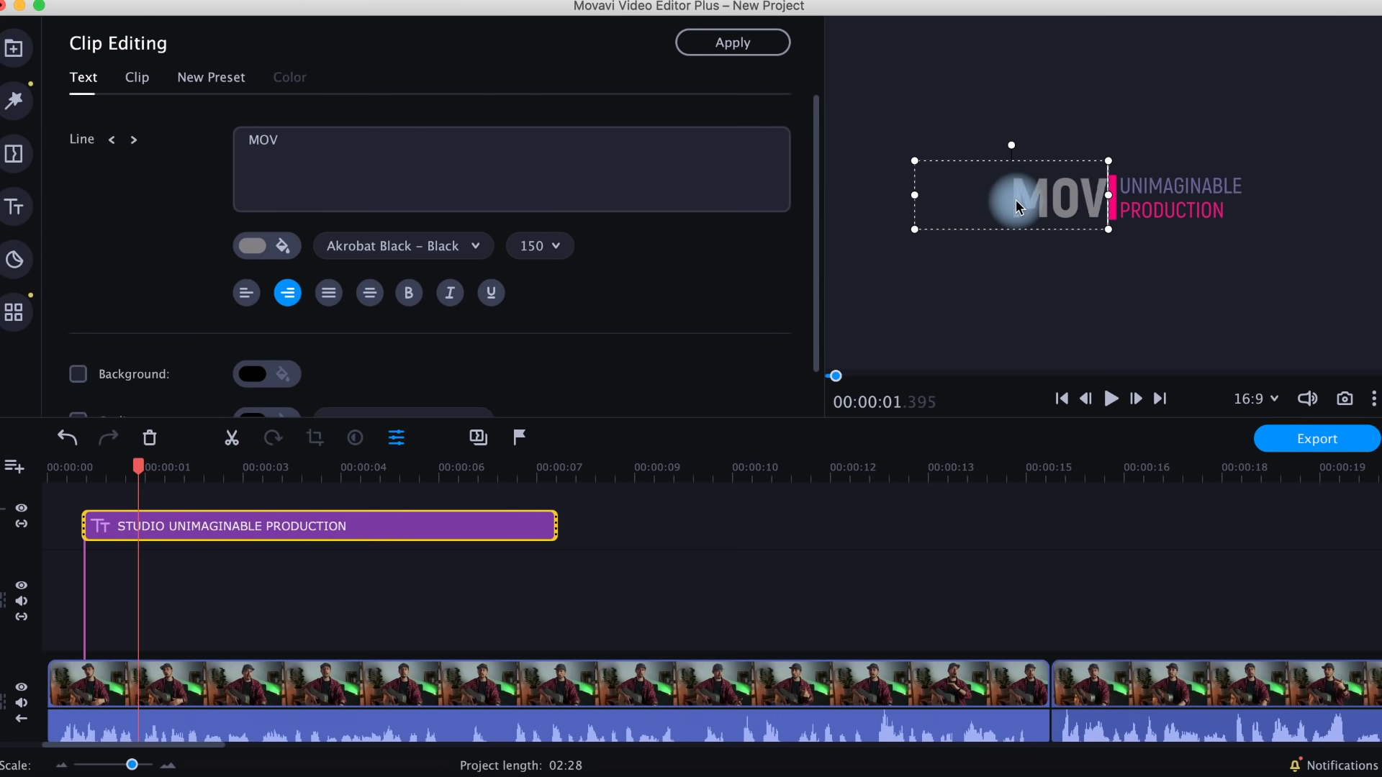
click(478, 246)
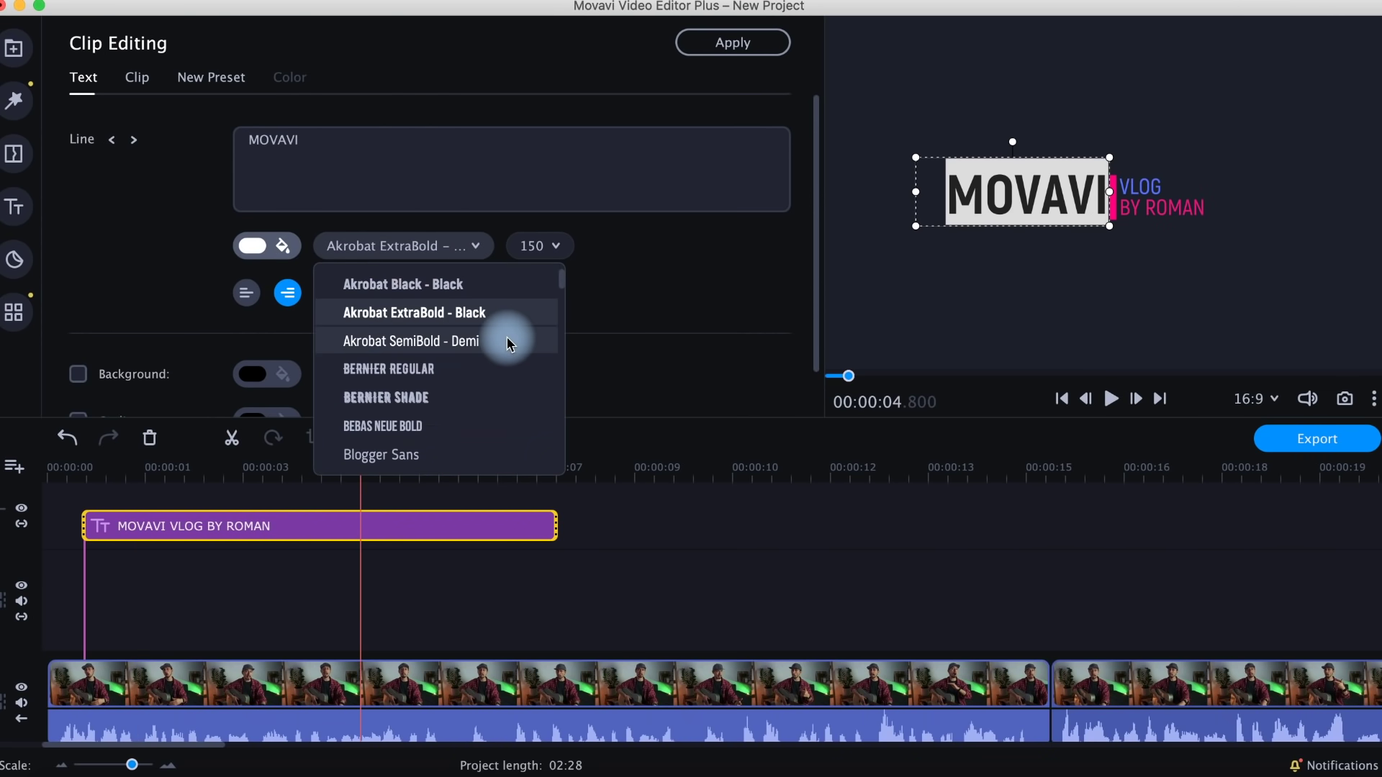
scroll(504, 344, down, 2)
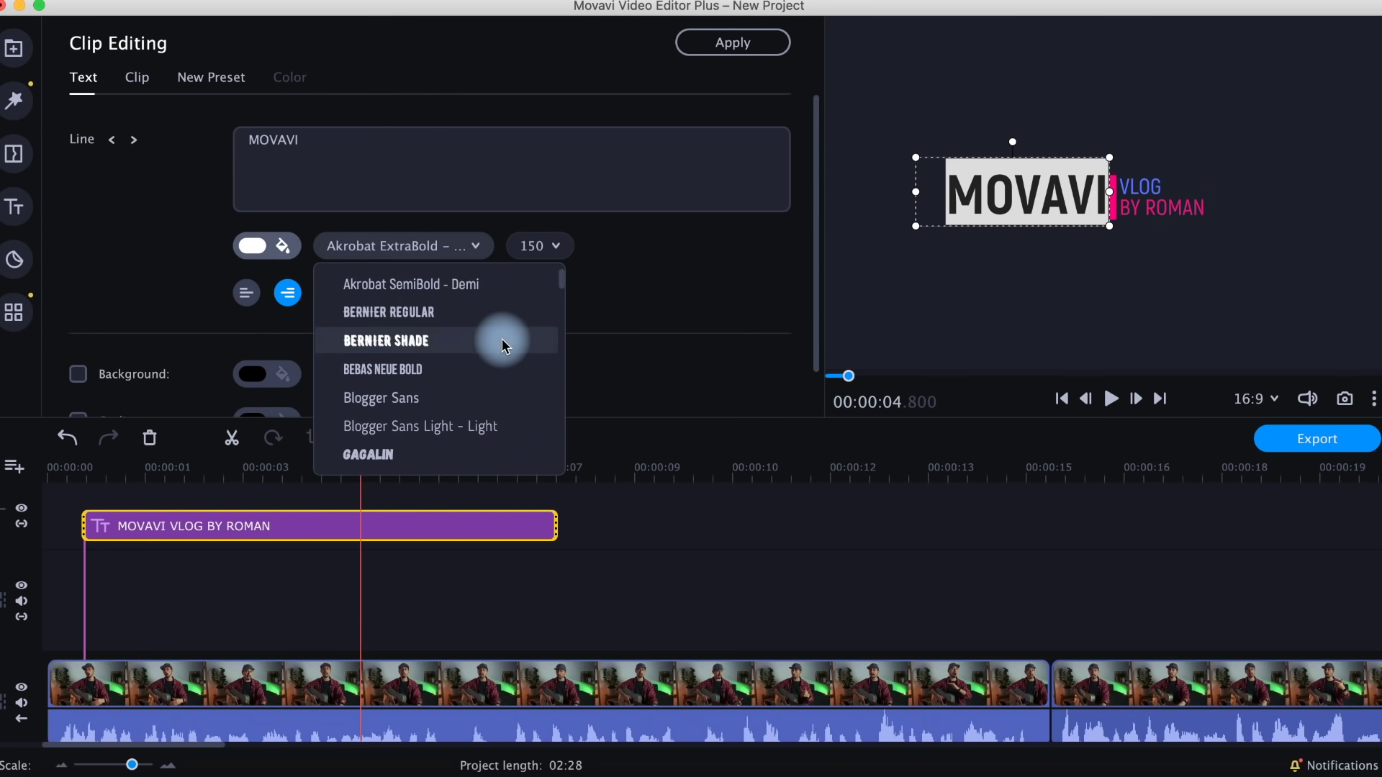
click(503, 344)
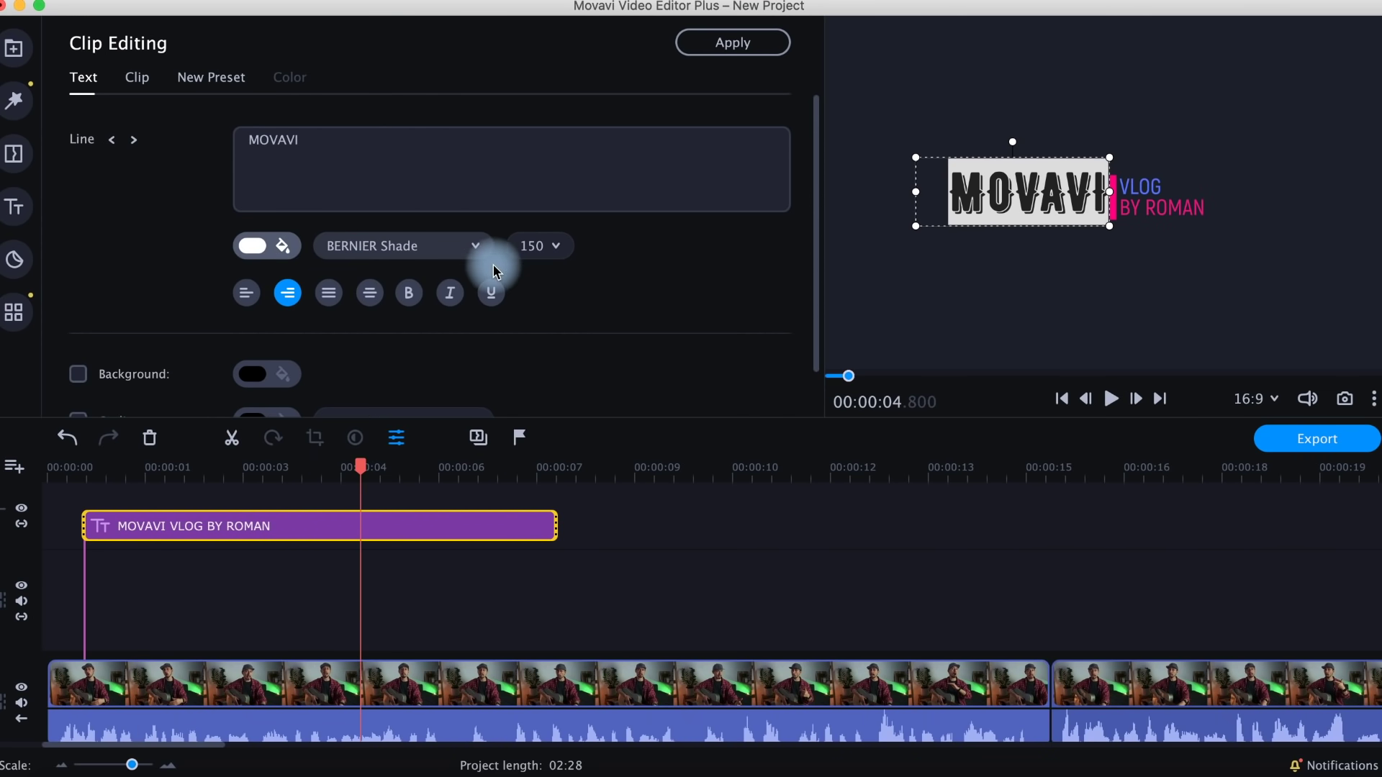
click(477, 248)
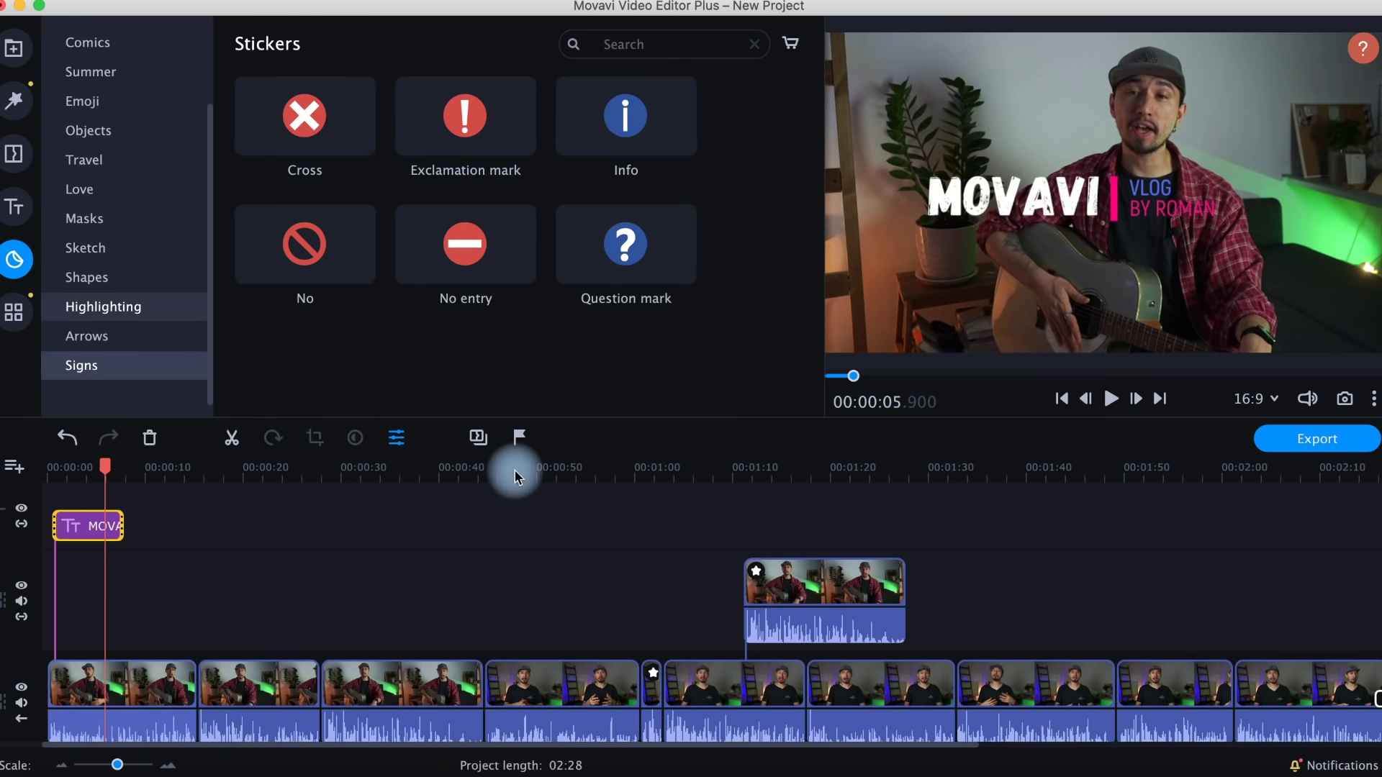
- Zoom the timeline in around 47 seconds and browse the Summer, Love and Masks stickers
click(515, 472)
click(173, 766)
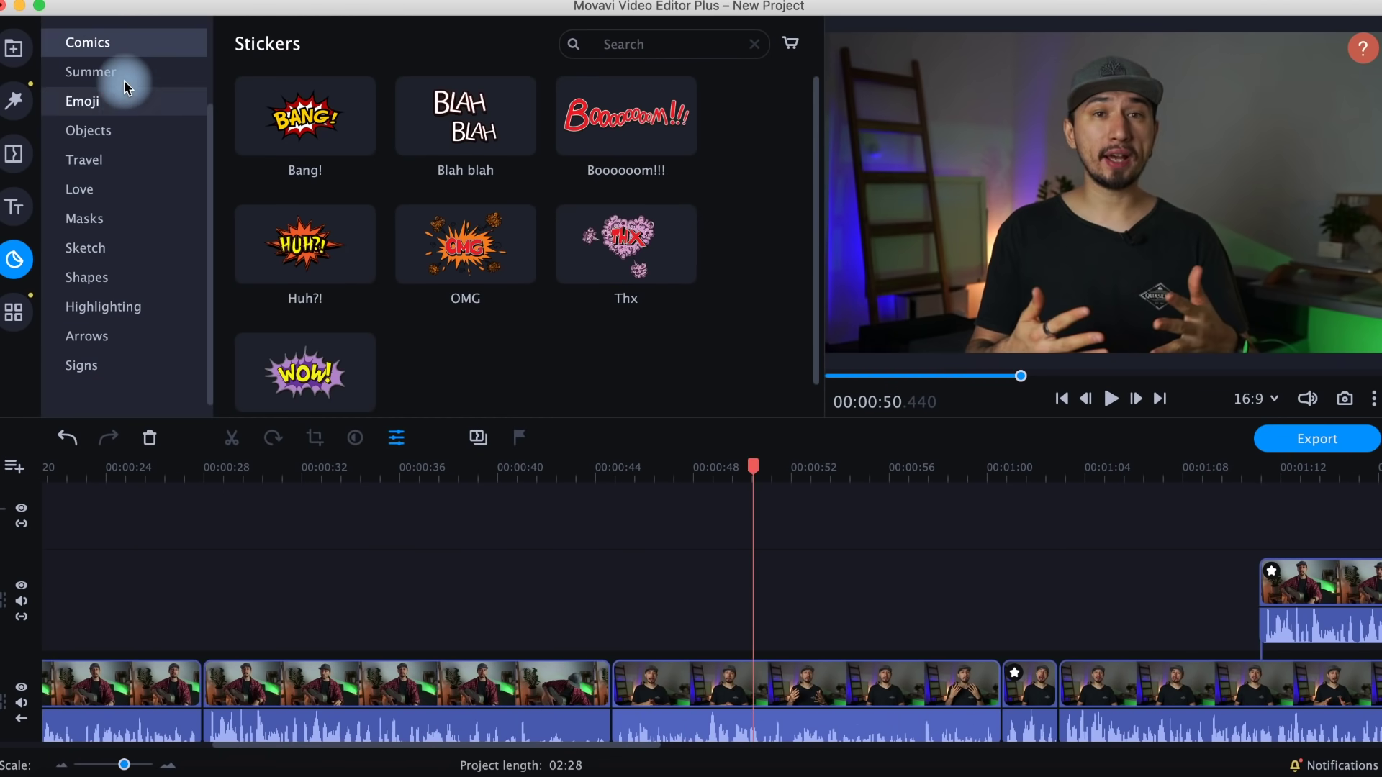
click(124, 80)
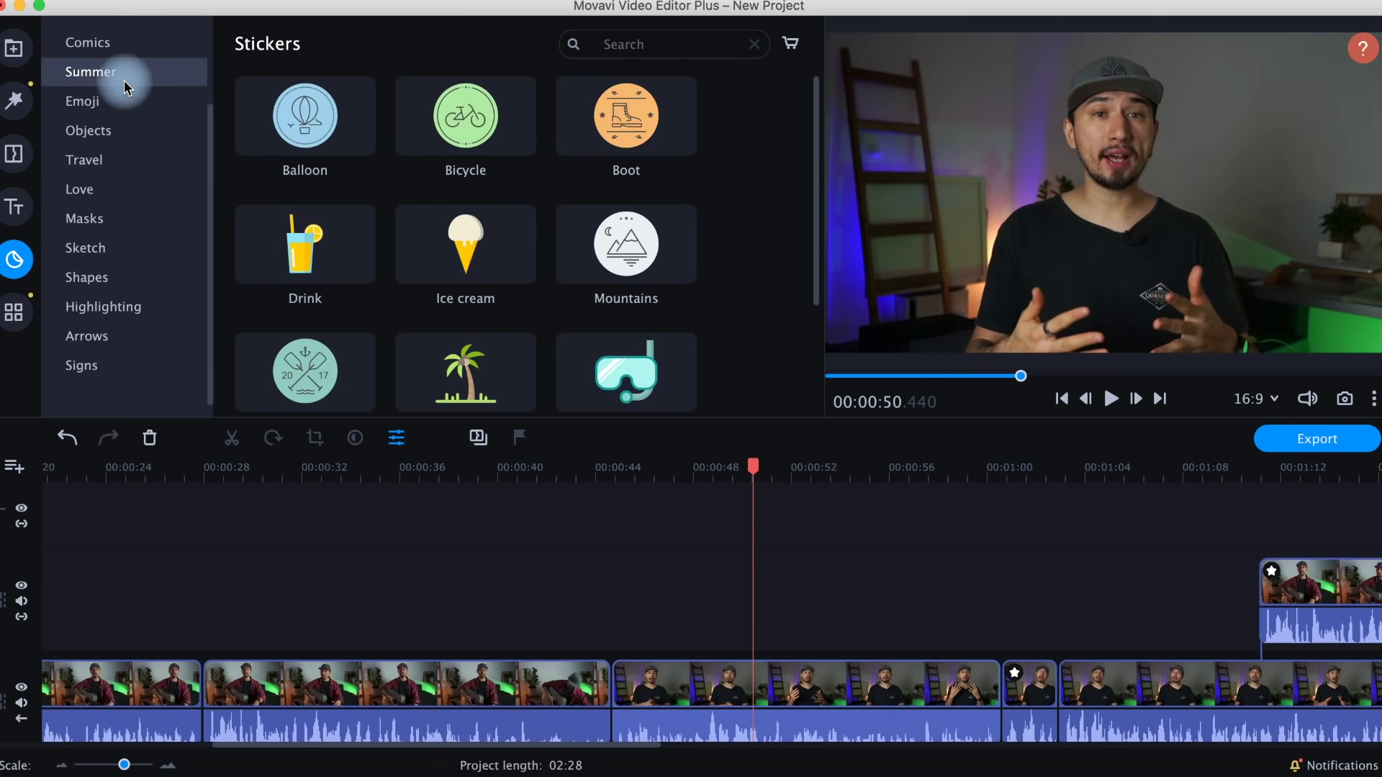
scroll(410, 229, down, 3)
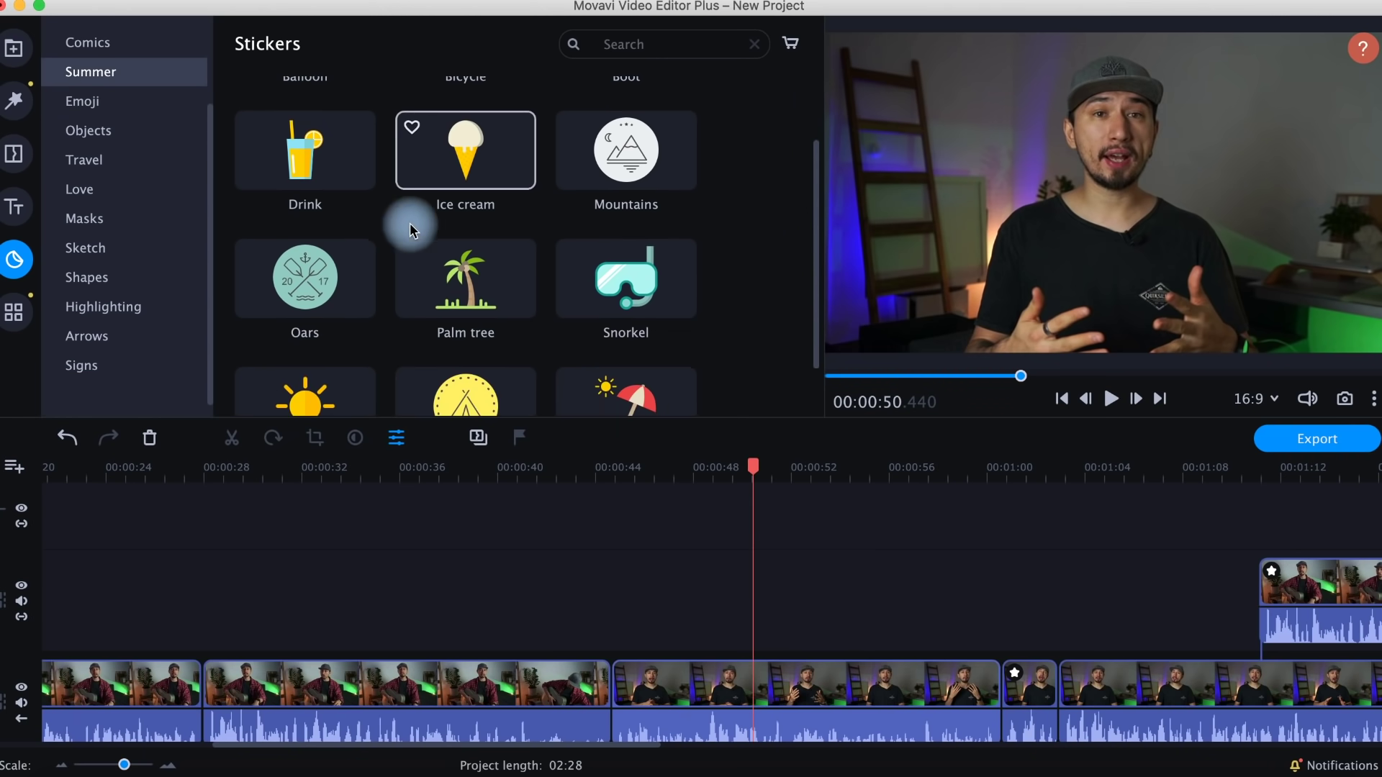
click(144, 190)
scroll(400, 277, down, 2)
click(124, 226)
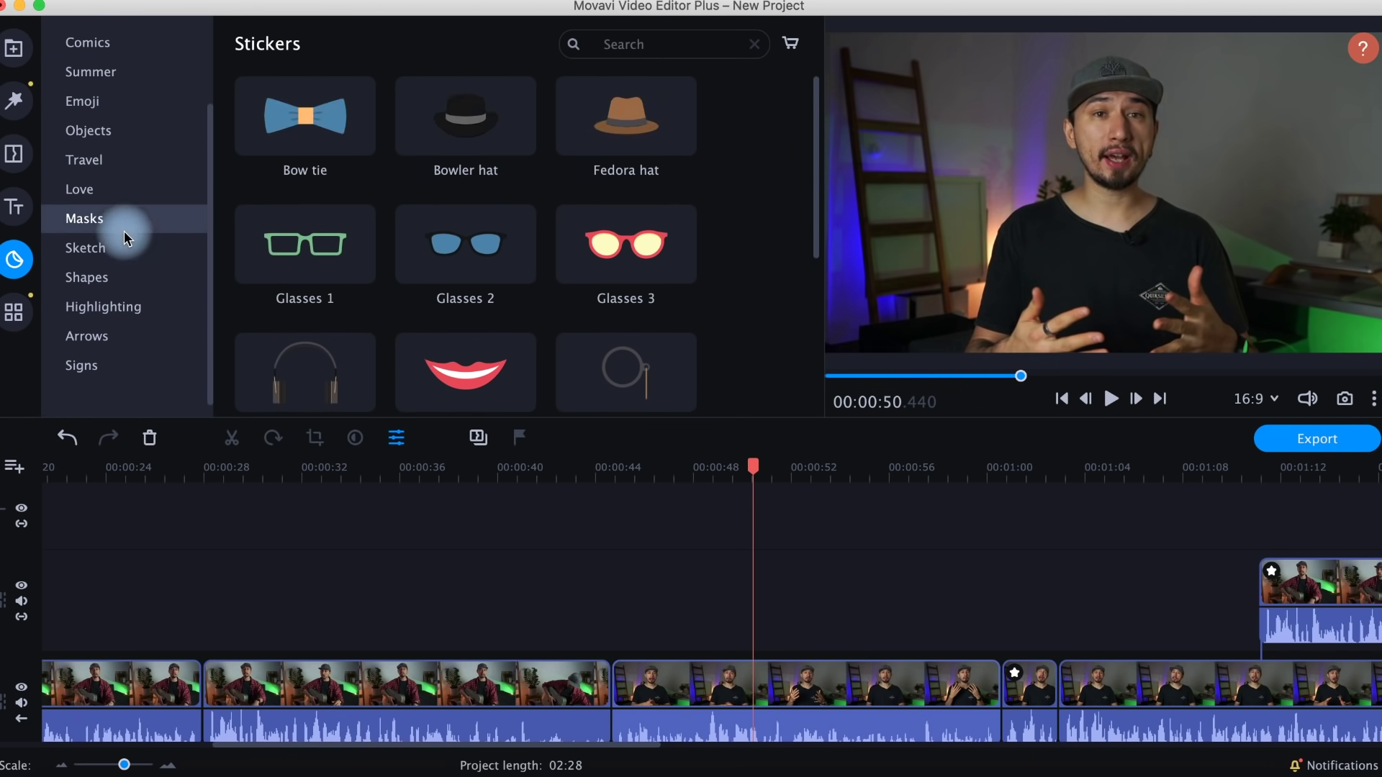
- Place the Comics Bang! sticker on the top track near 44 seconds
scroll(389, 295, down, 2)
click(157, 274)
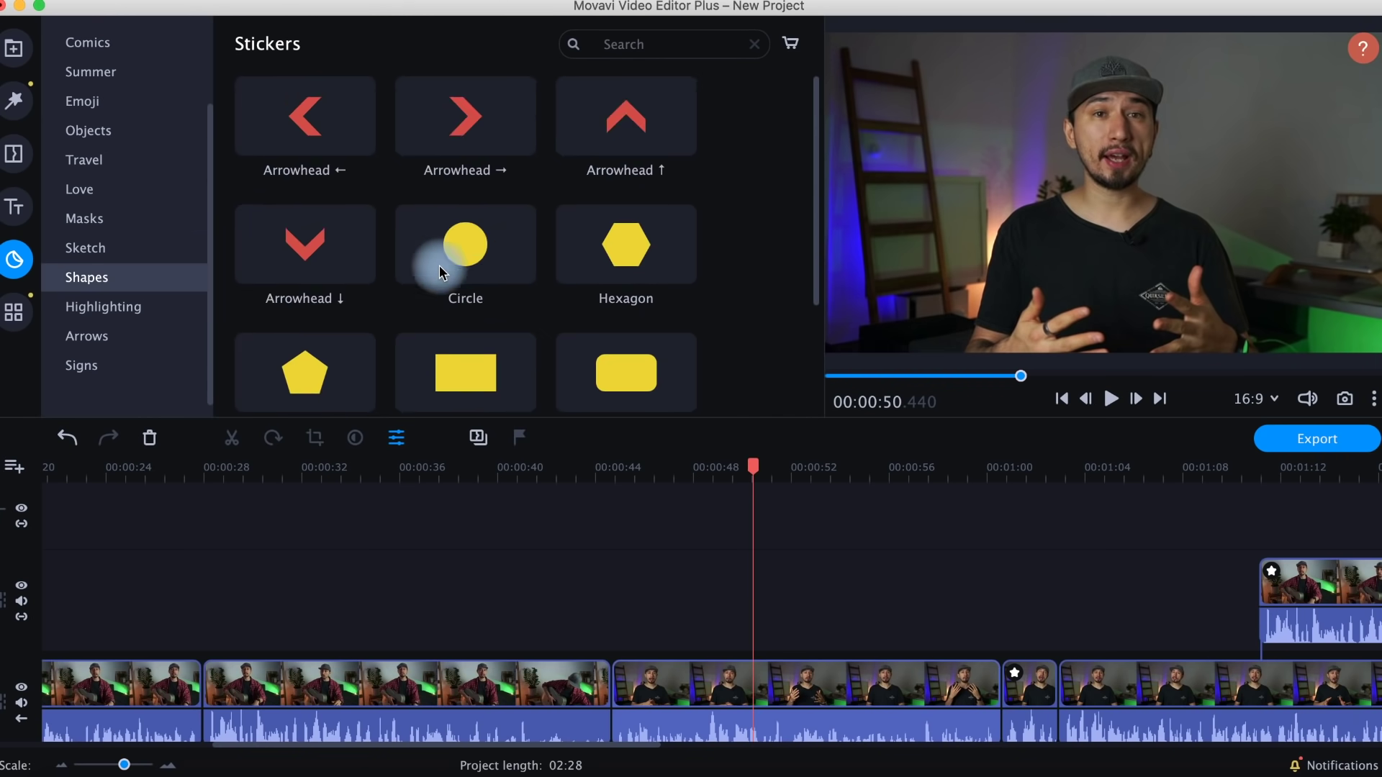
scroll(461, 261, down, 3)
scroll(144, 158, up, 3)
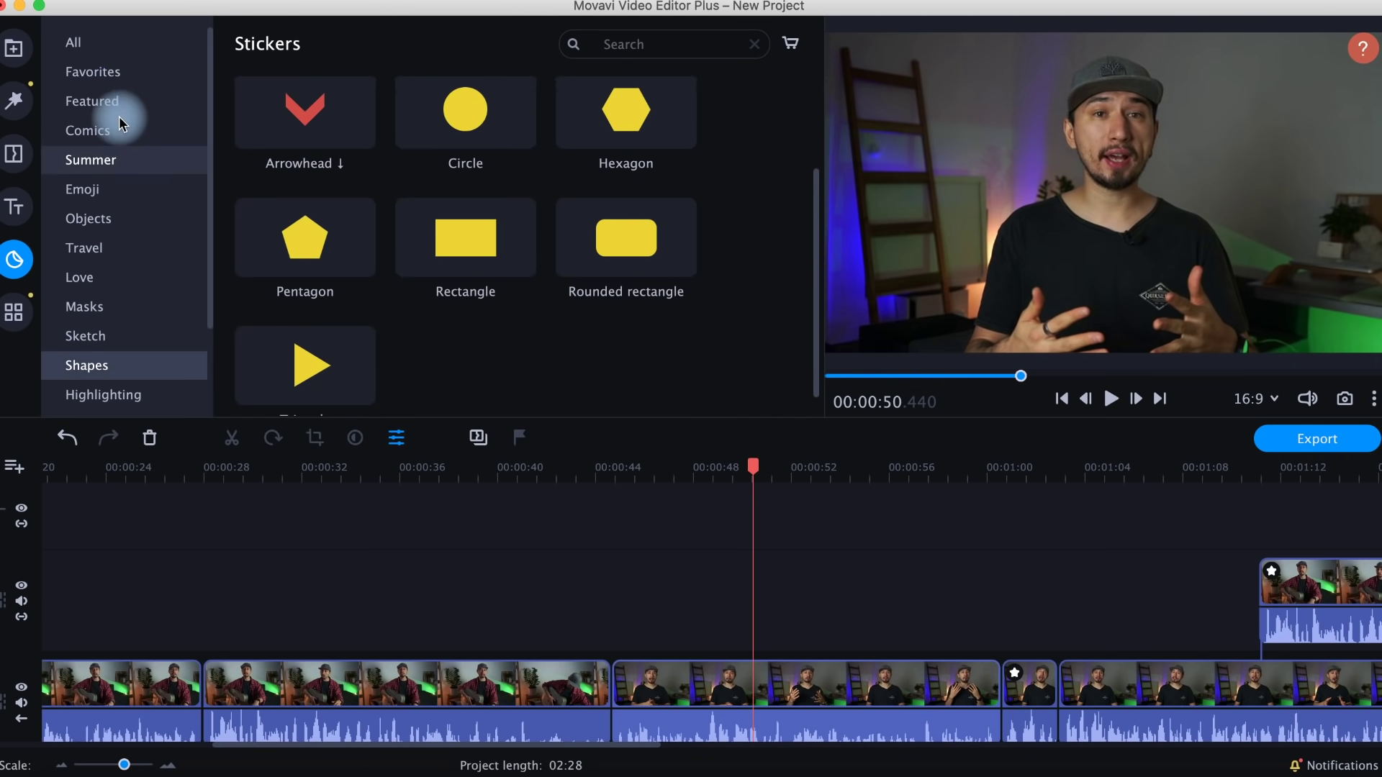
click(121, 75)
click(151, 131)
drag(291, 110, 704, 526)
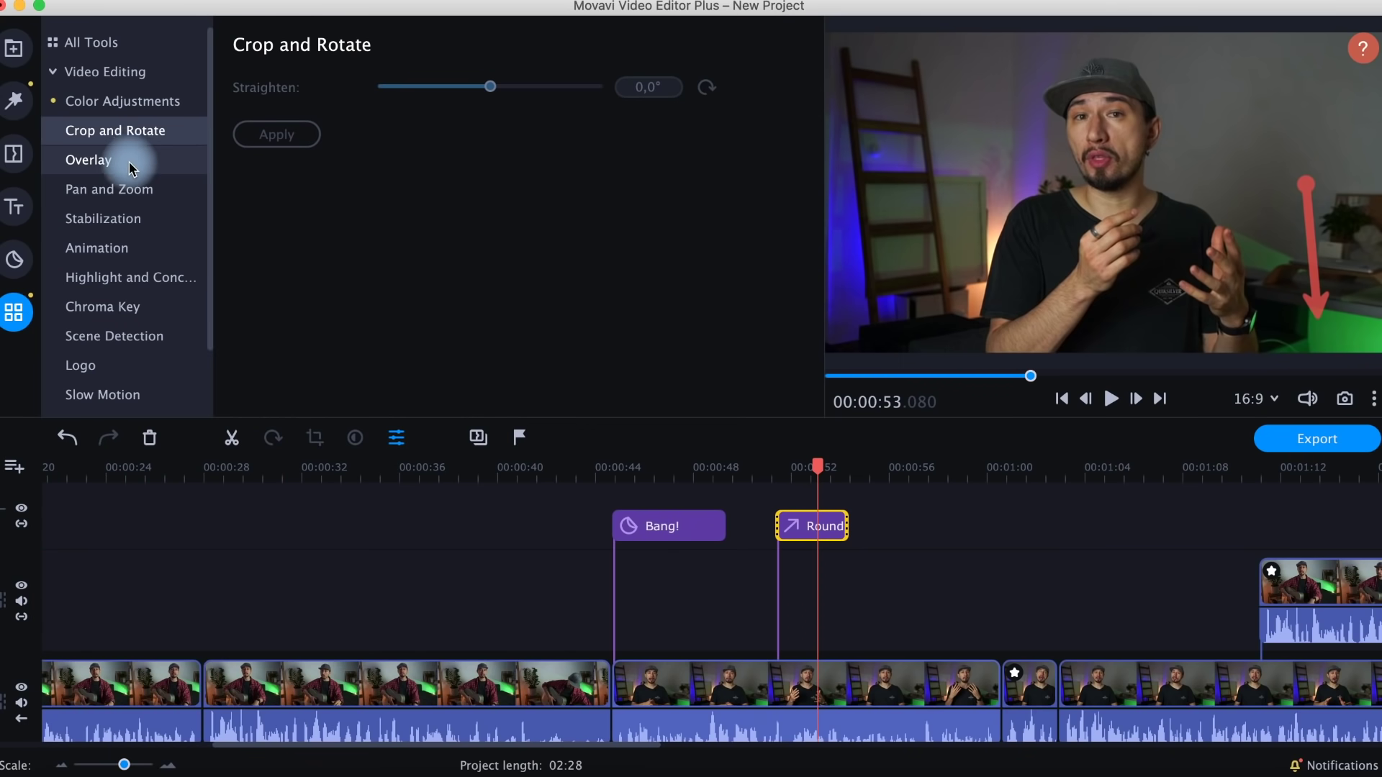
- Select the talking-head clip at 00:00:56 and browse the Pan and Zoom, Crop and Rotate, Stabilization and Animation presets
click(132, 188)
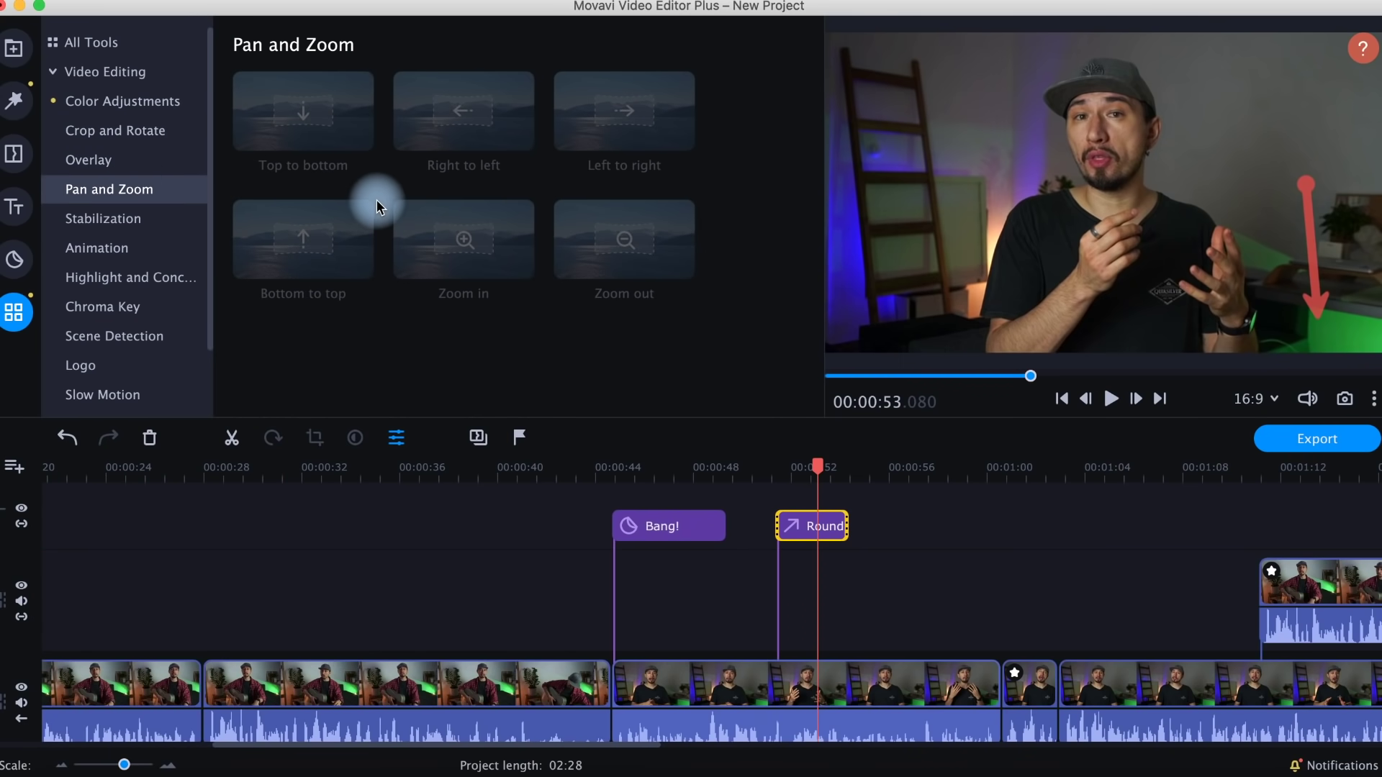
click(896, 695)
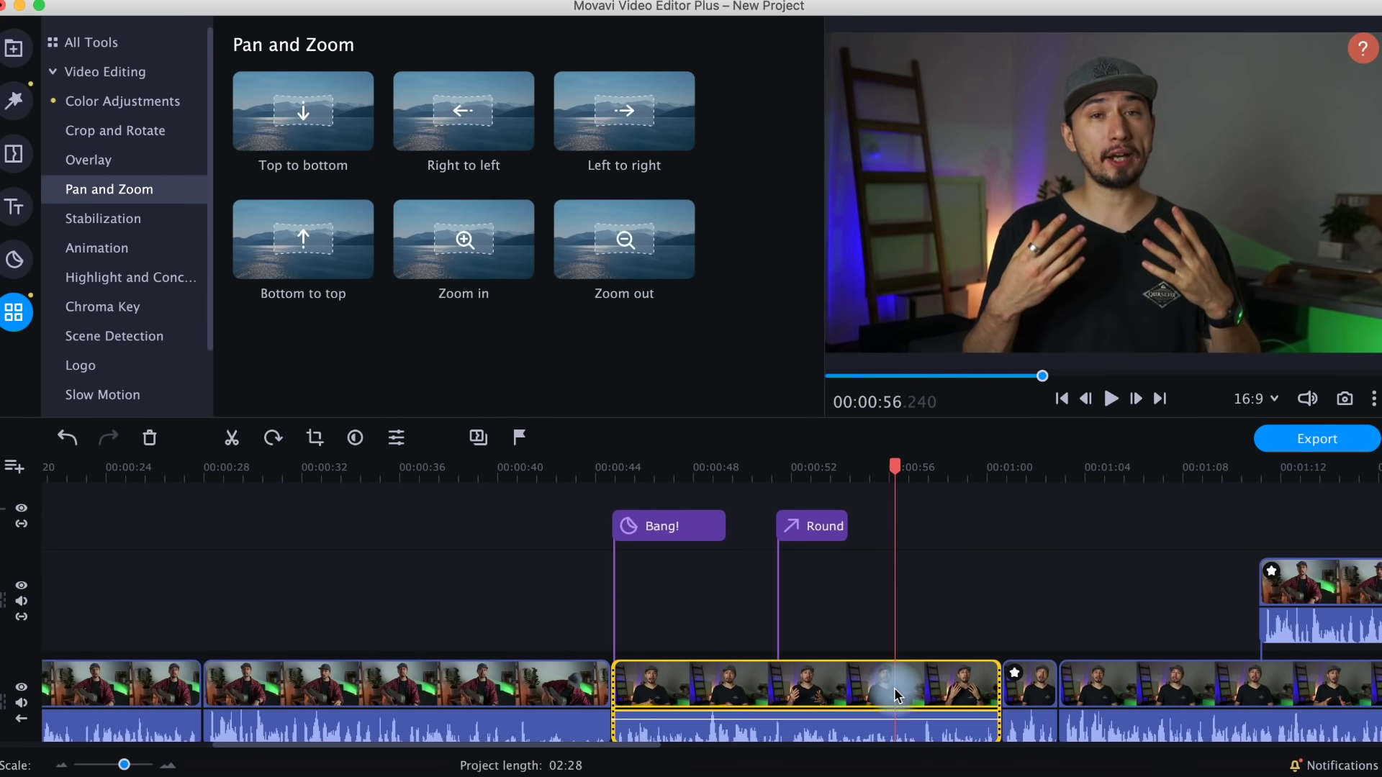
click(111, 131)
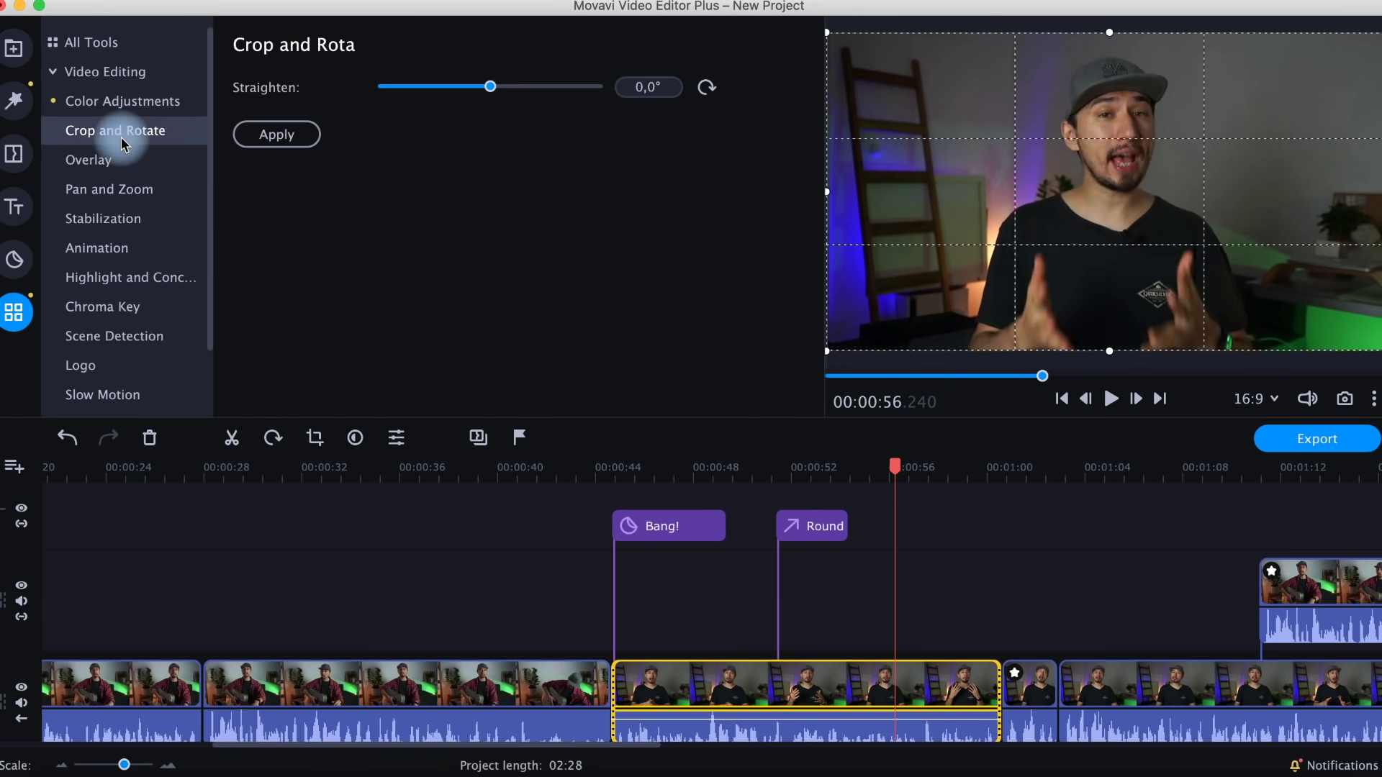
click(144, 219)
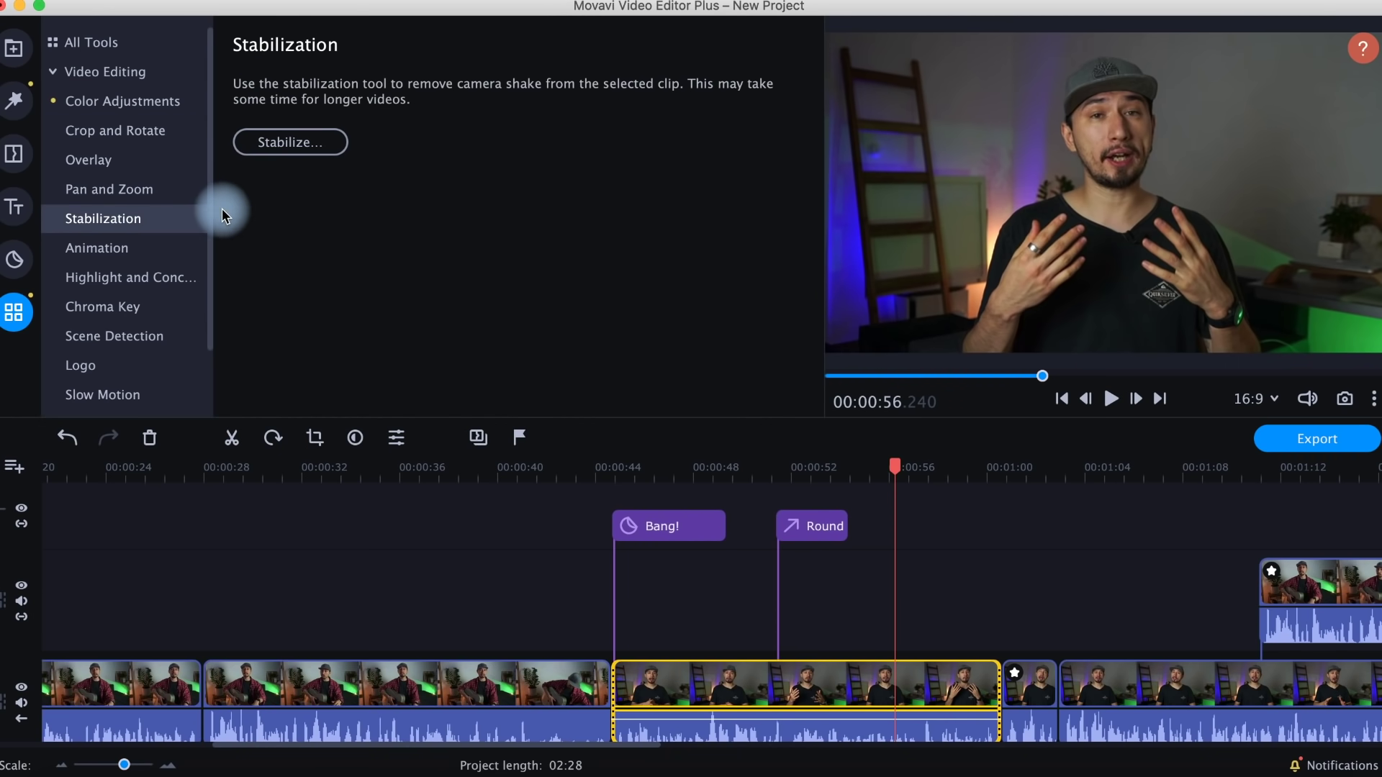
click(148, 248)
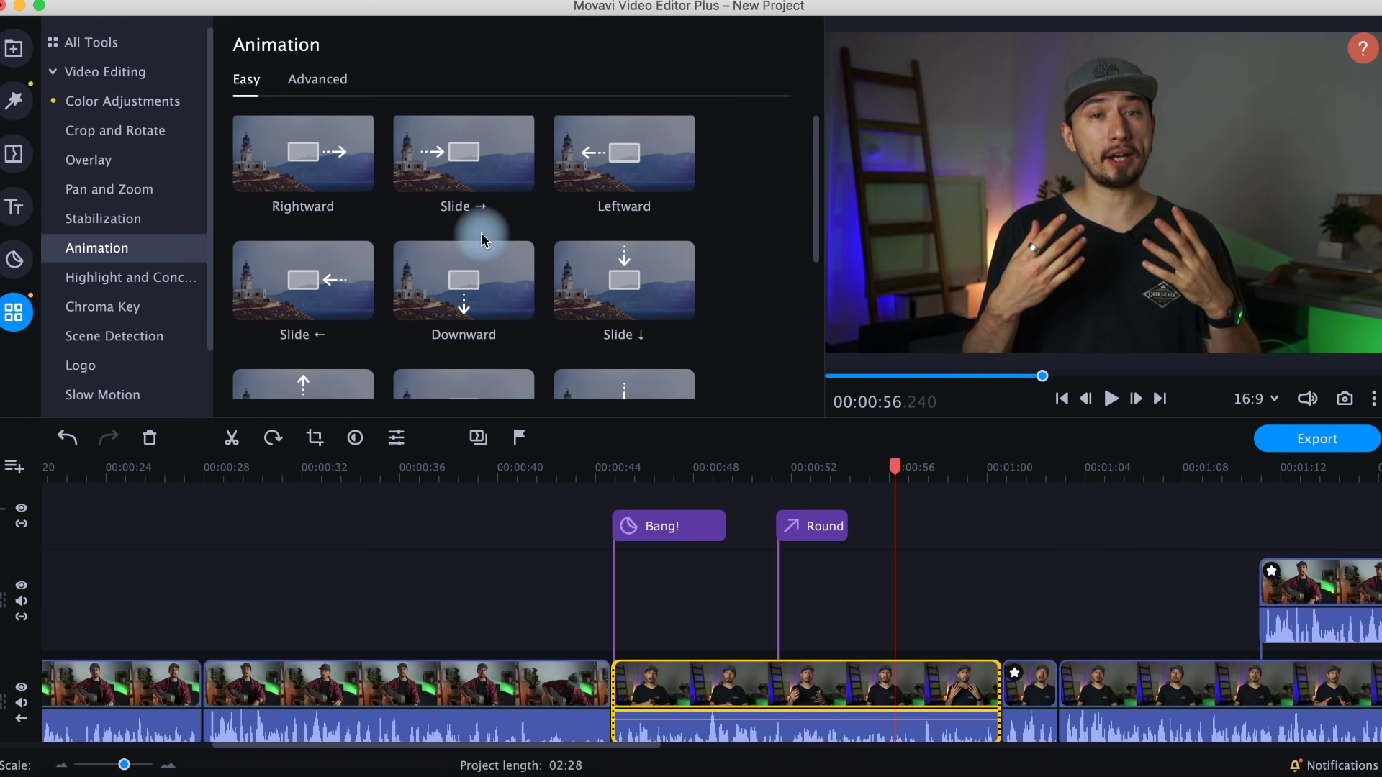
scroll(481, 232, down, 3)
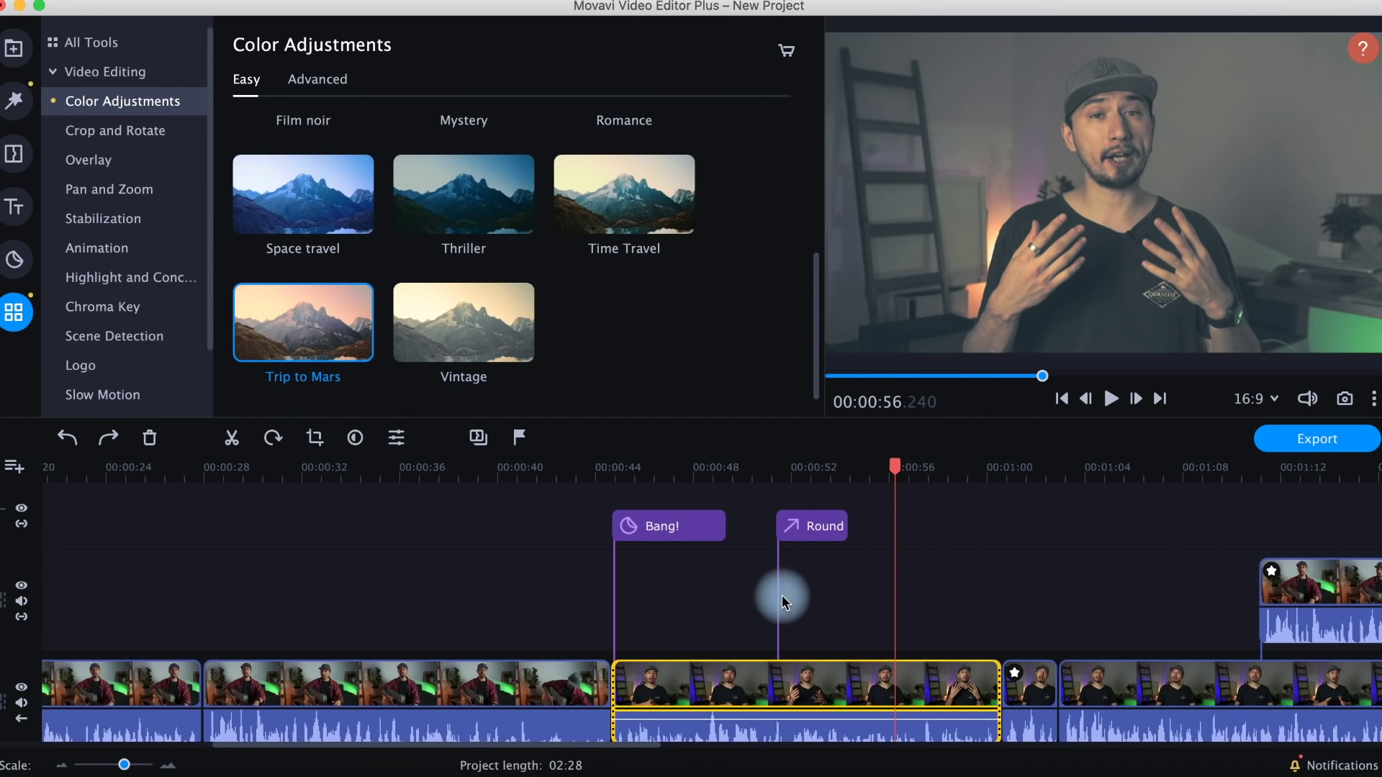
- Try the Trip to Mars and Space travel presets on the clip, undo both, then apply Romance
drag(783, 602, 892, 696)
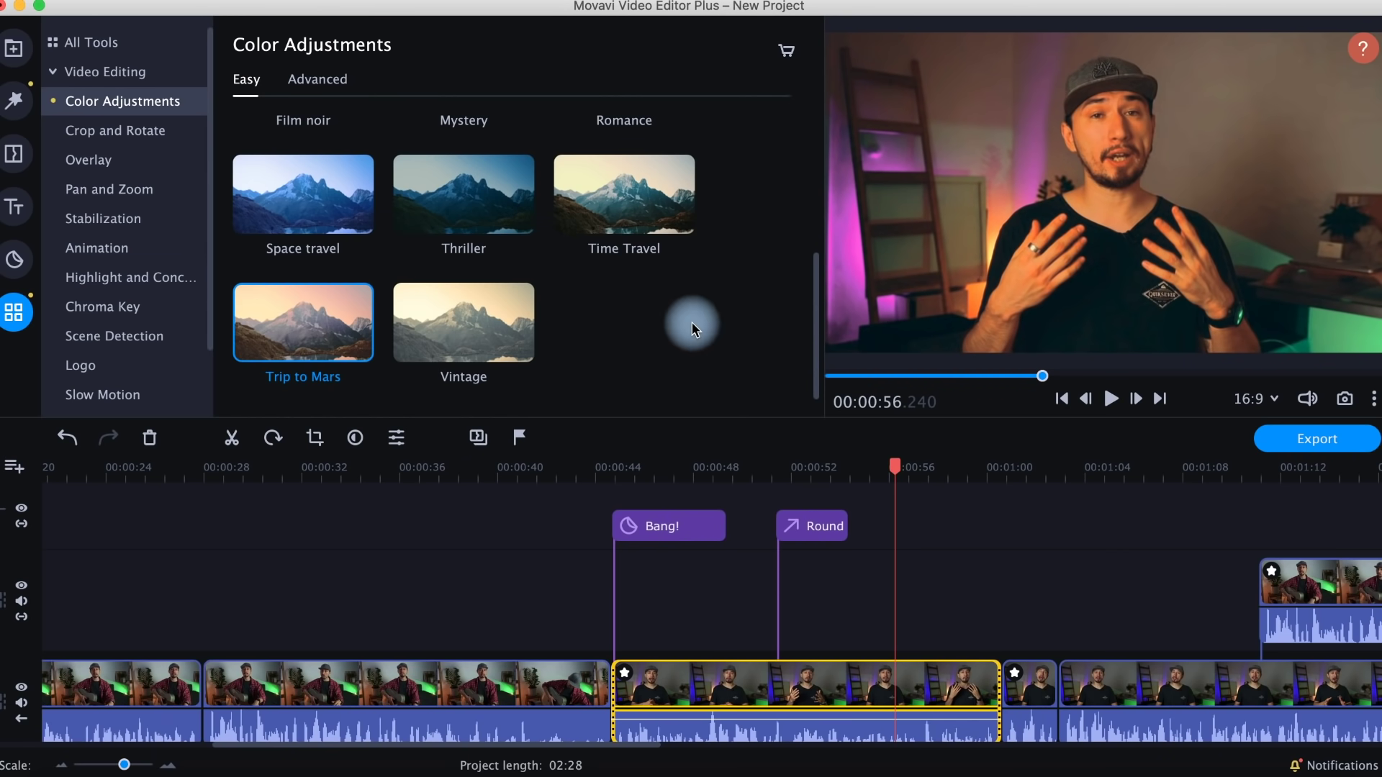
scroll(692, 322, up, 2)
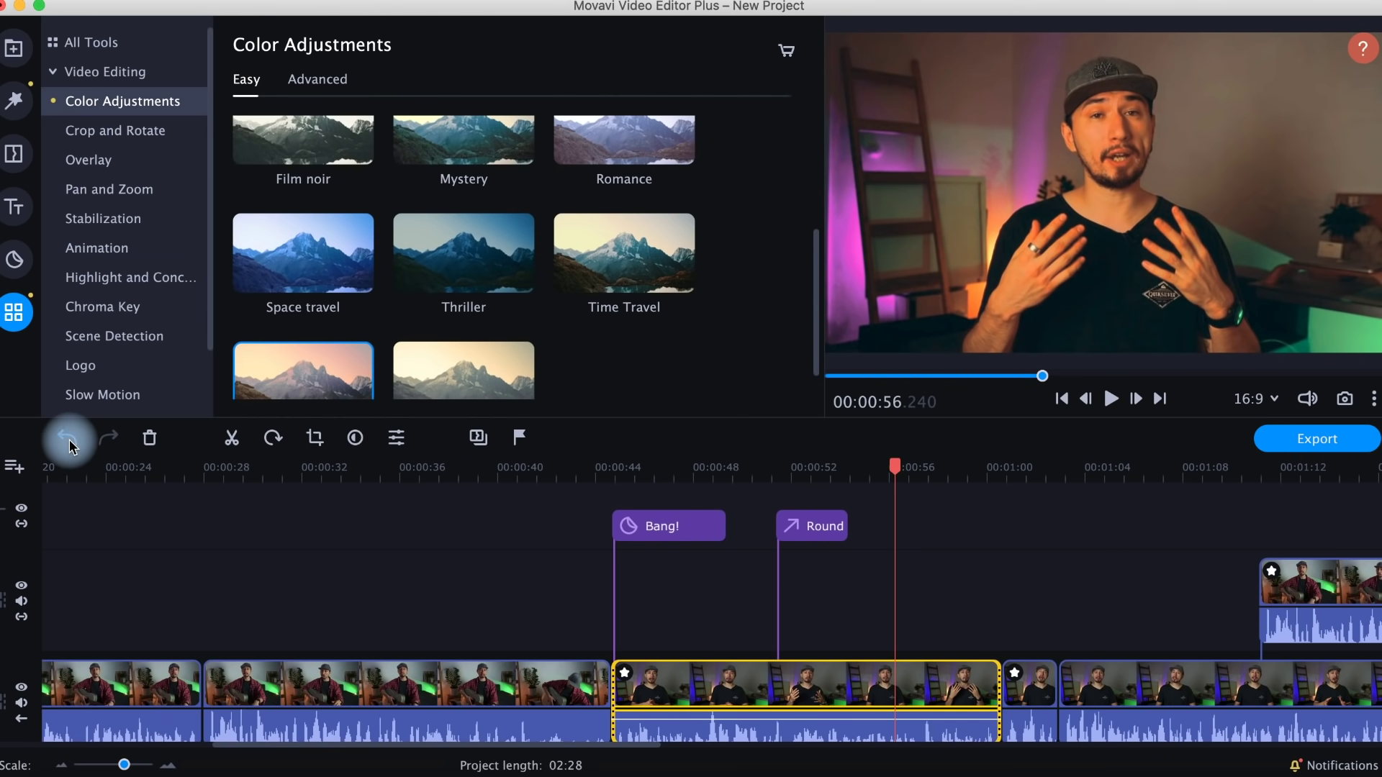
click(69, 446)
drag(288, 264, 879, 668)
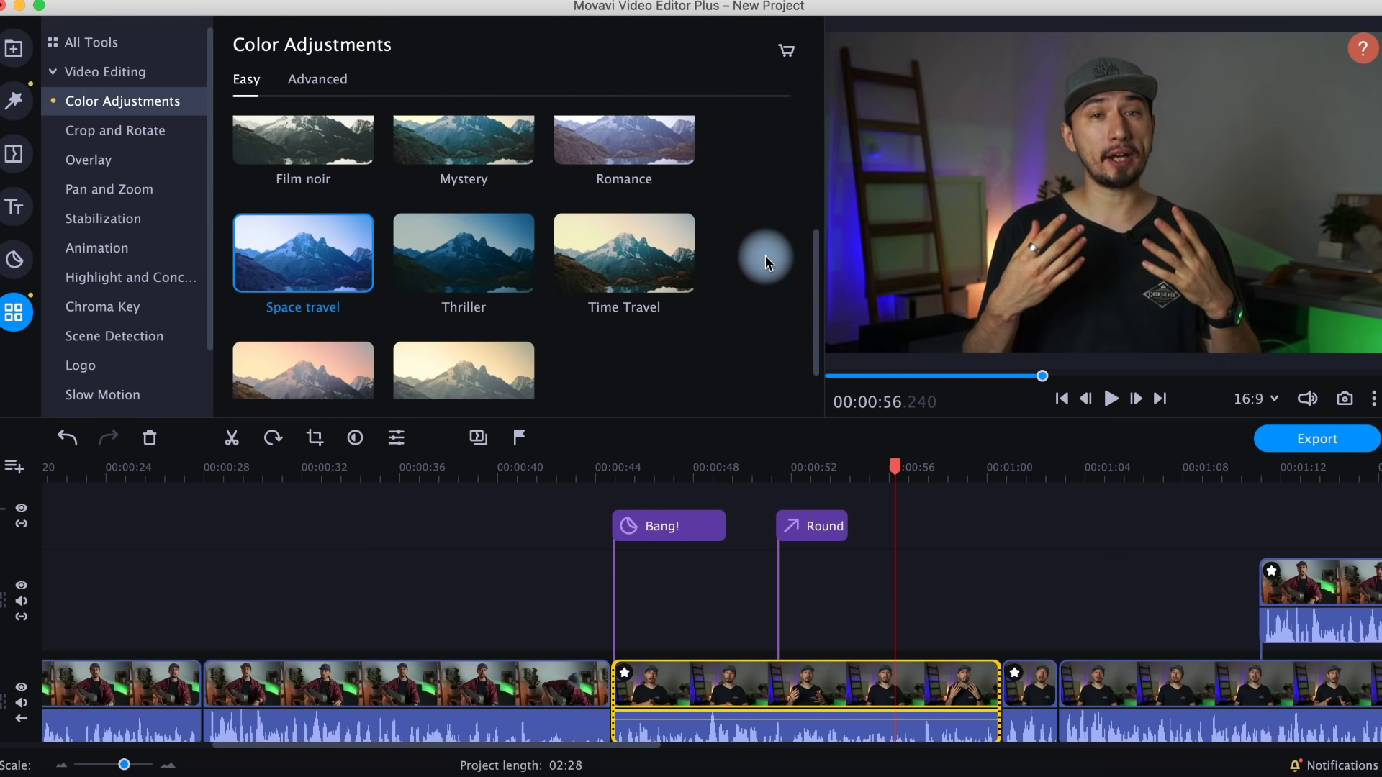
scroll(354, 315, up, 2)
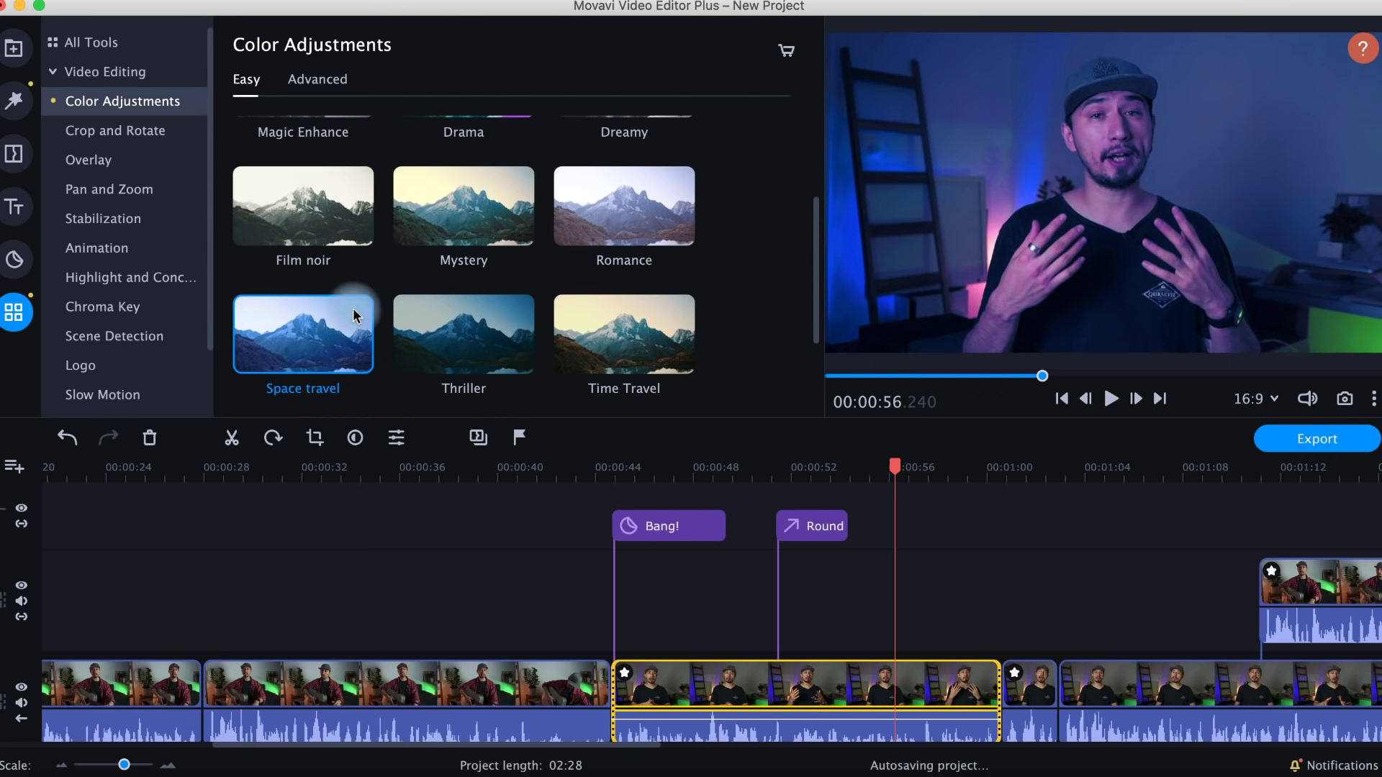
click(77, 435)
drag(622, 216, 908, 685)
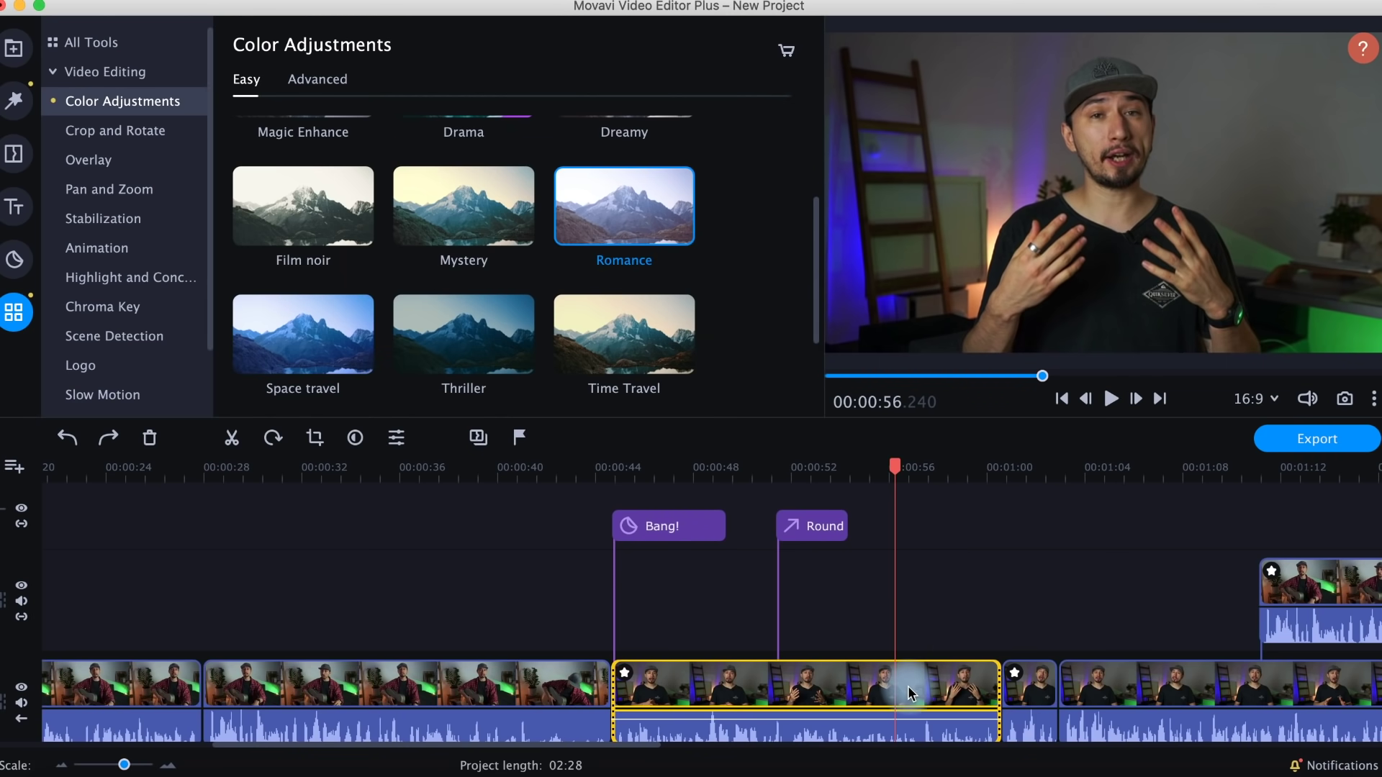